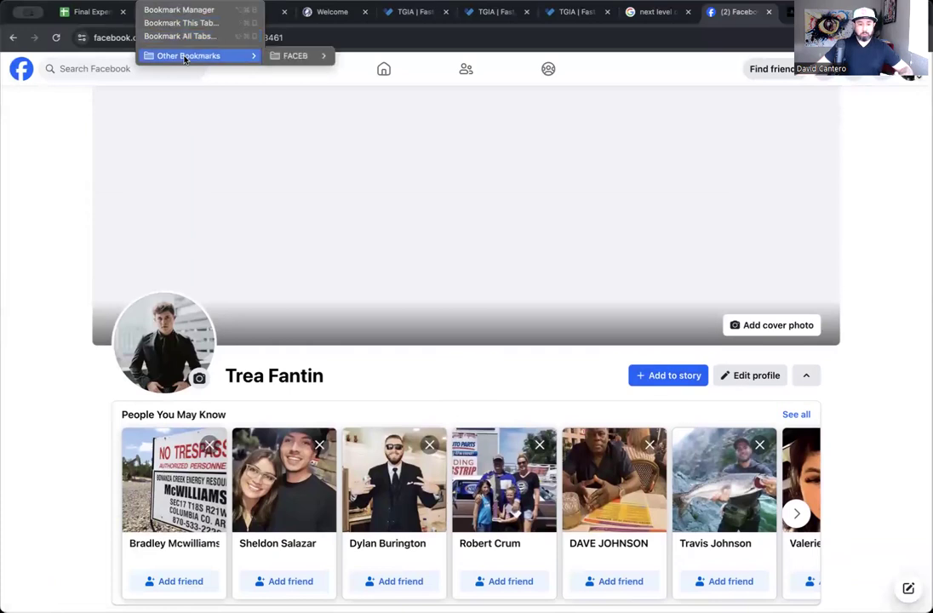
Step: Open the CUSTOM AUDIENCE bookmark from the FB BUSINESS MANAGER folder and start creating a custom audience
mouse_move(299, 57)
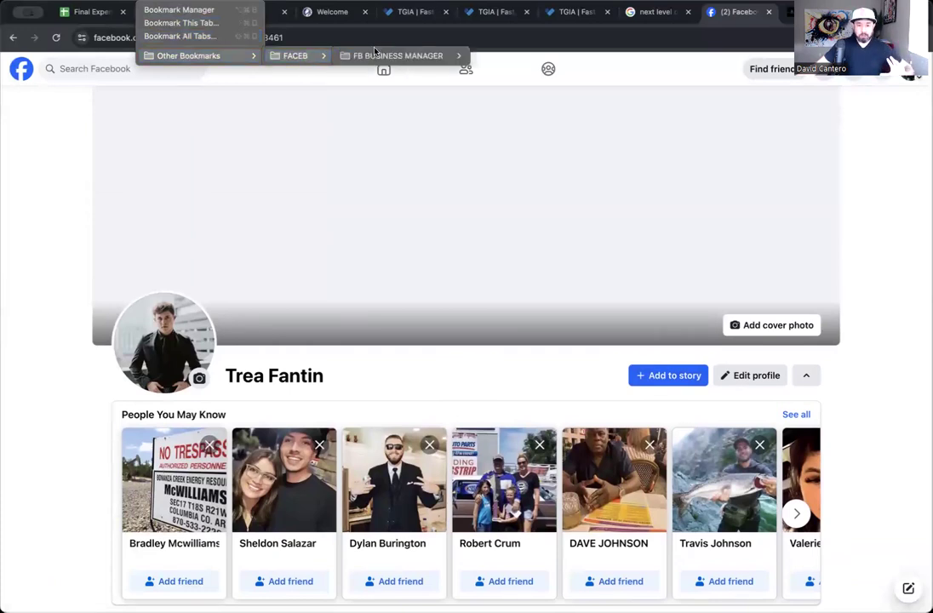
mouse_move(398, 56)
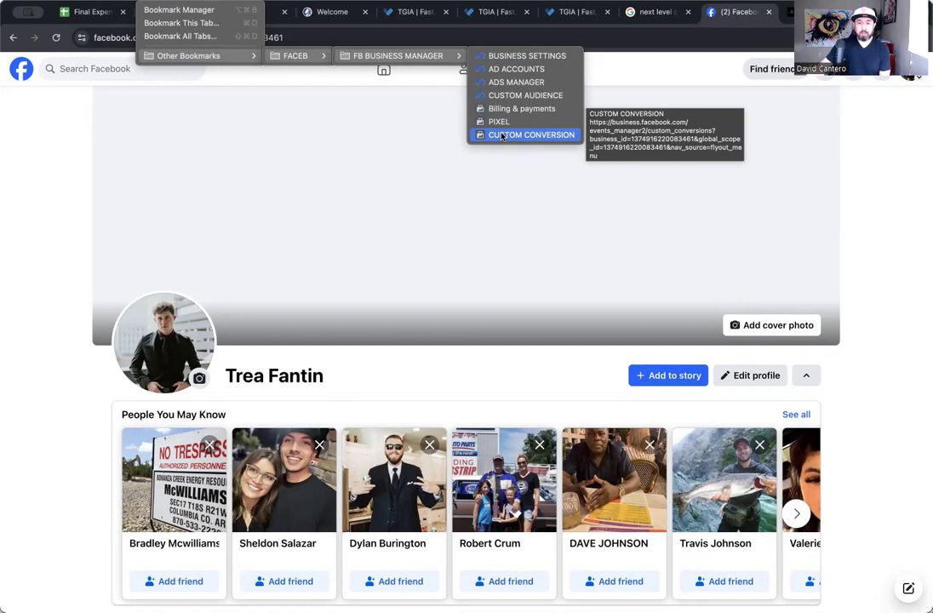
left_click(518, 95)
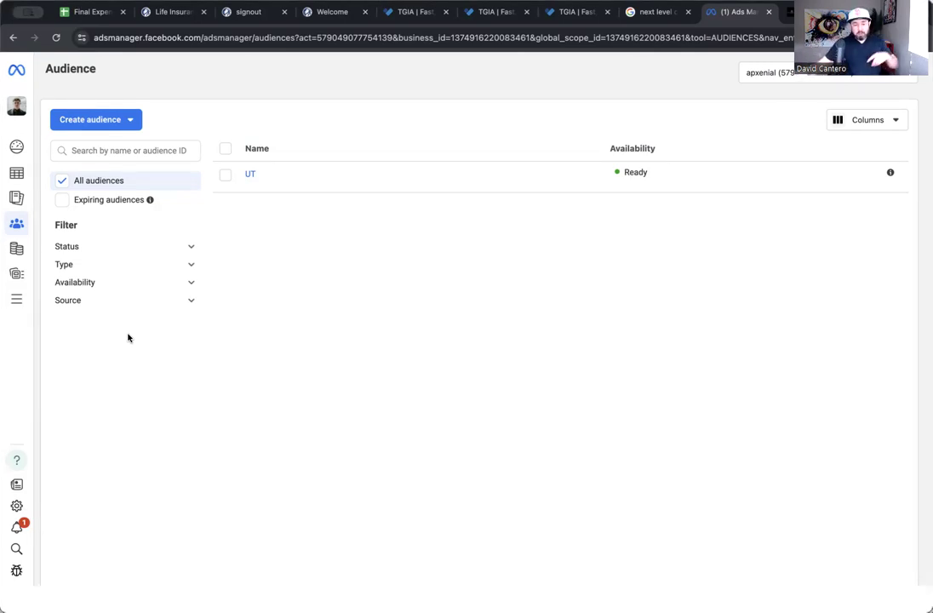
left_click(99, 119)
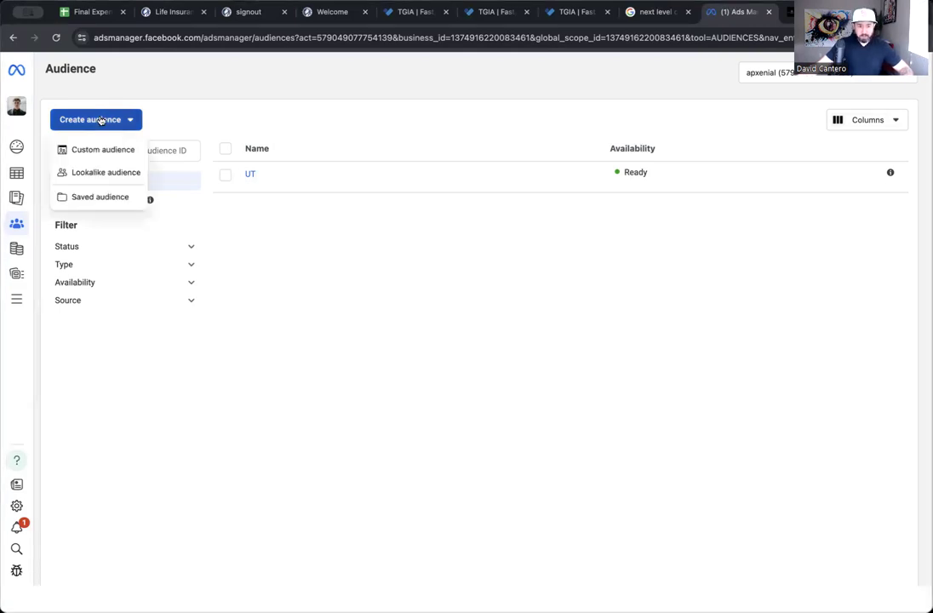
left_click(97, 149)
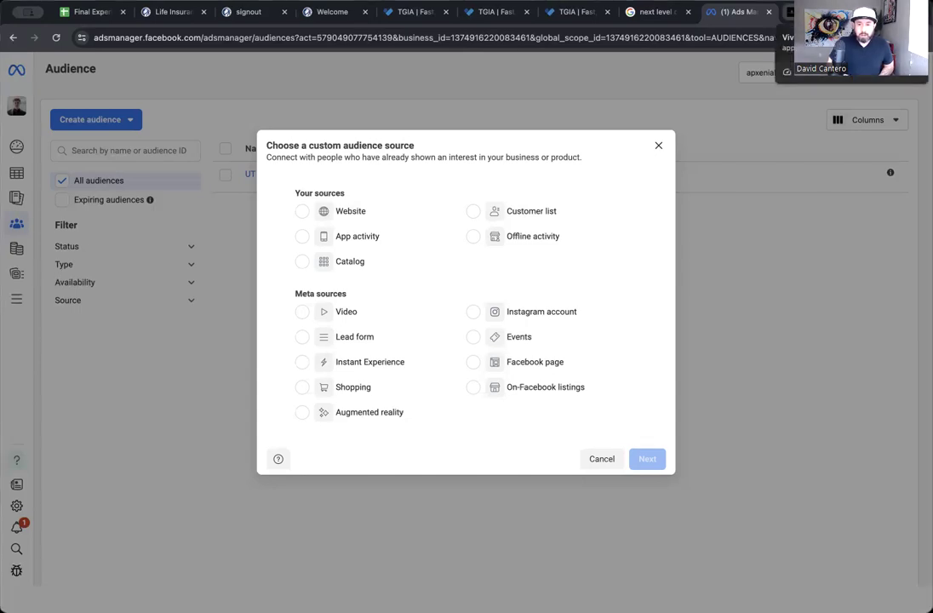
Step: Switch to GoHighLevel, open the American Prudential Xenial sub-account, and briefly view the Vivid Financial home site
key("ctrl+Tab")
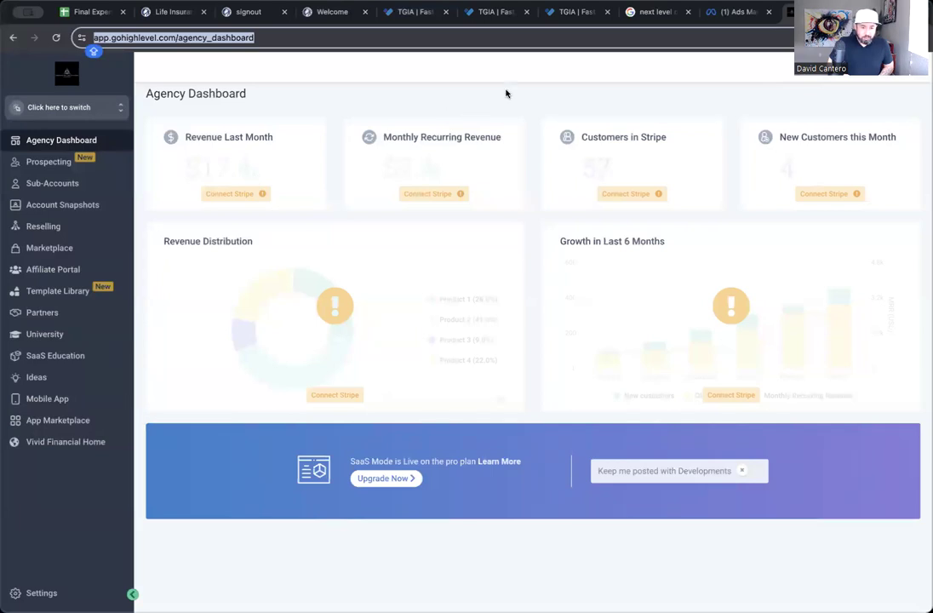
left_click(90, 107)
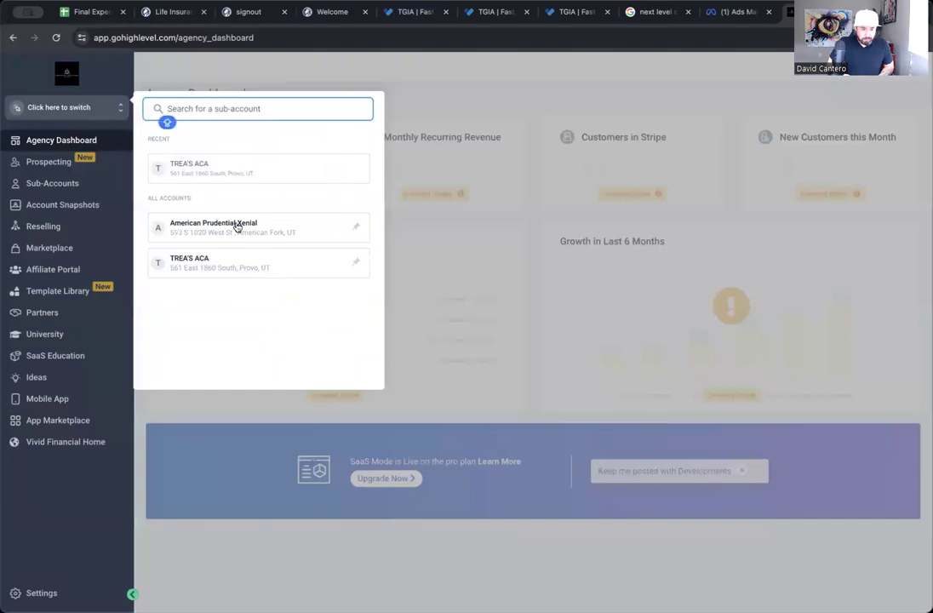
left_click(237, 225)
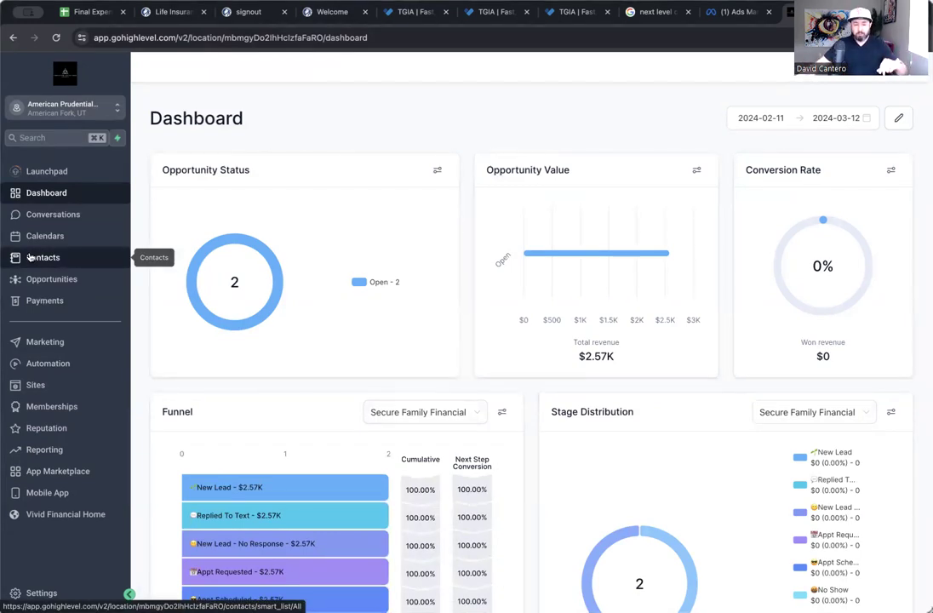
left_click(61, 511)
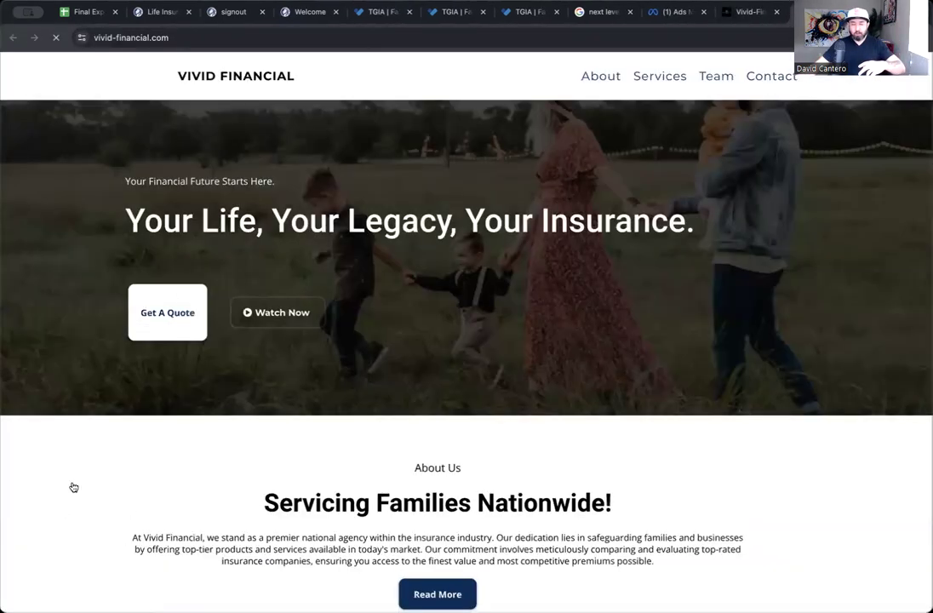
key("super+w")
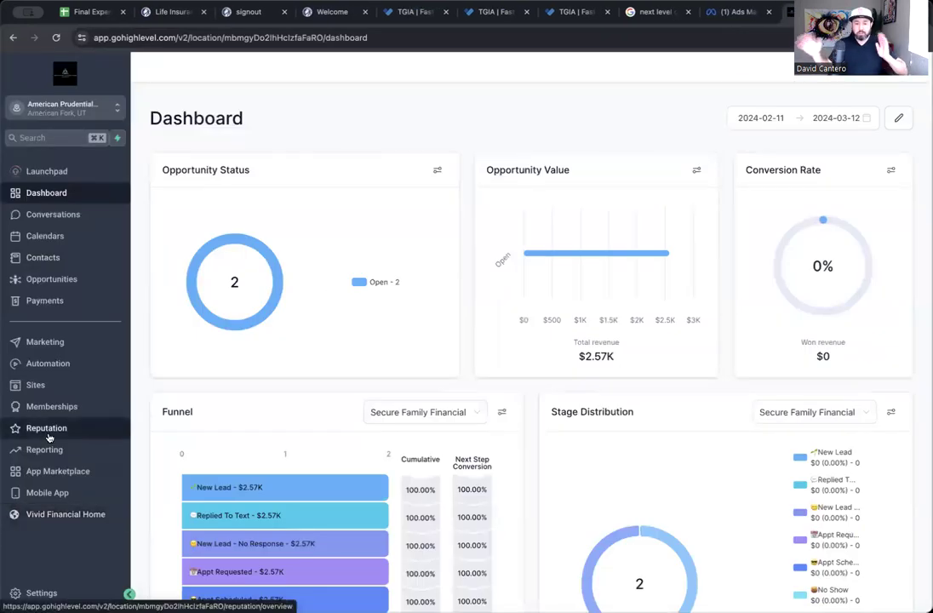
Step: Open the Veteran's Benefits 2024 step of the Vivid Financial funnel and highlight the veterans part of its URL
left_click(51, 386)
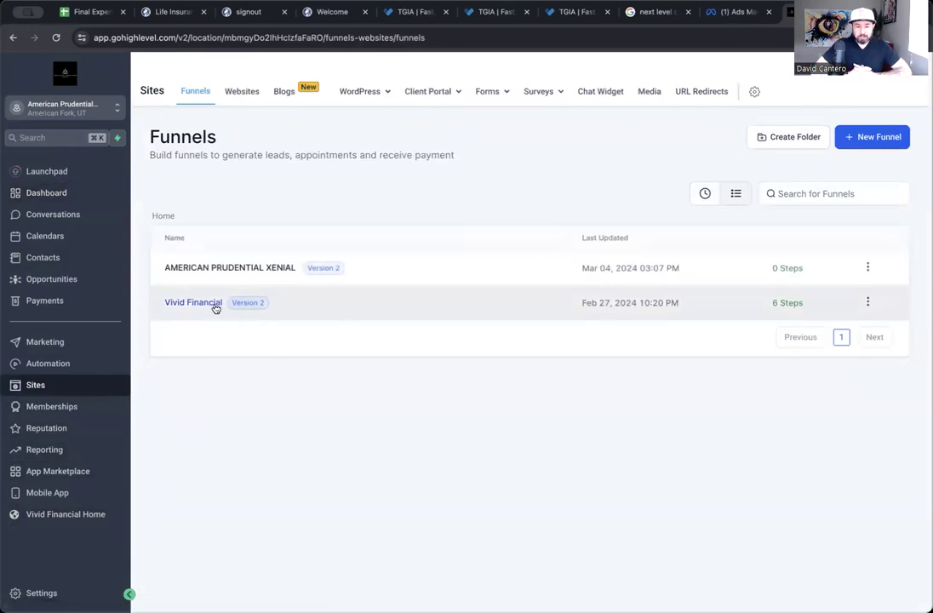
left_click(215, 306)
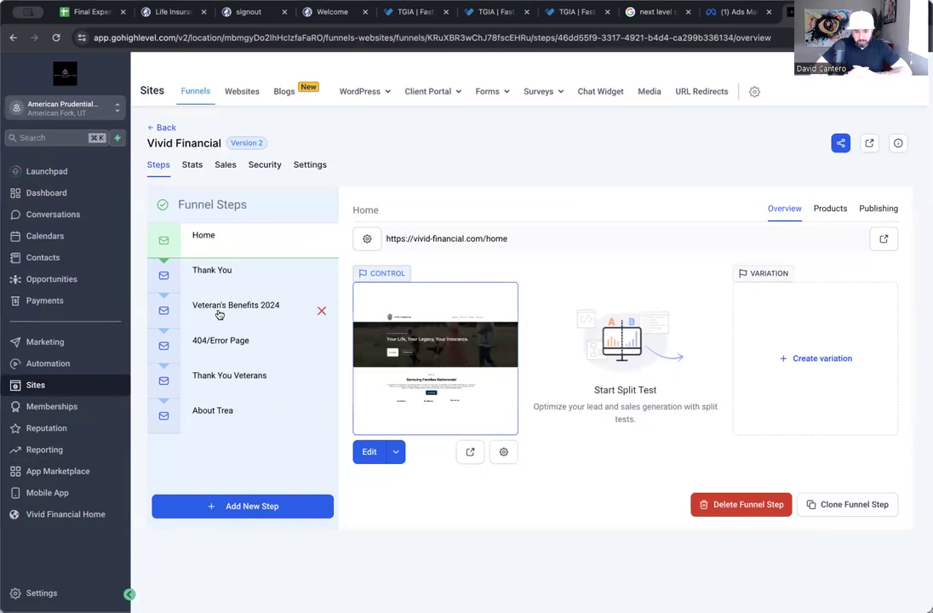
left_click(219, 314)
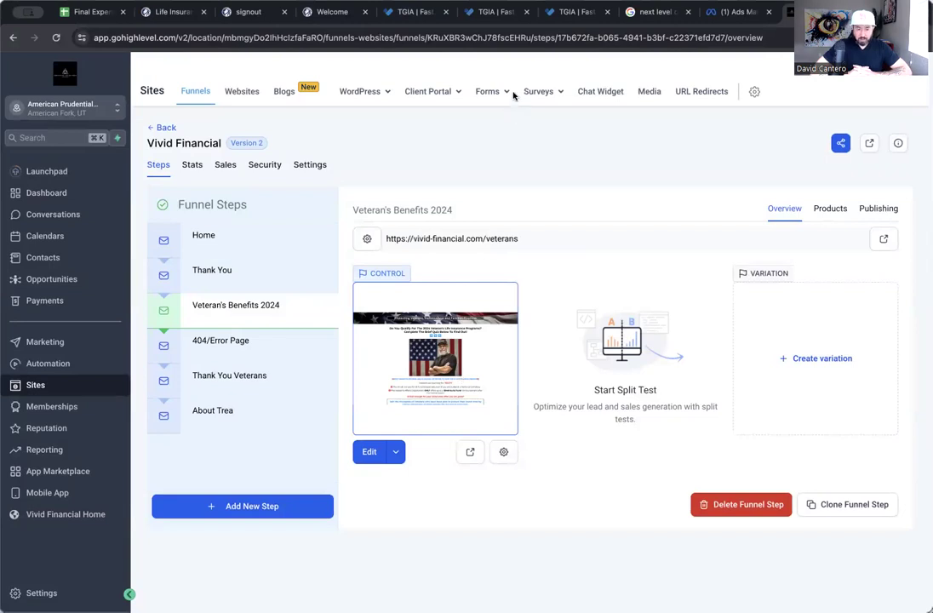
double_click(505, 238)
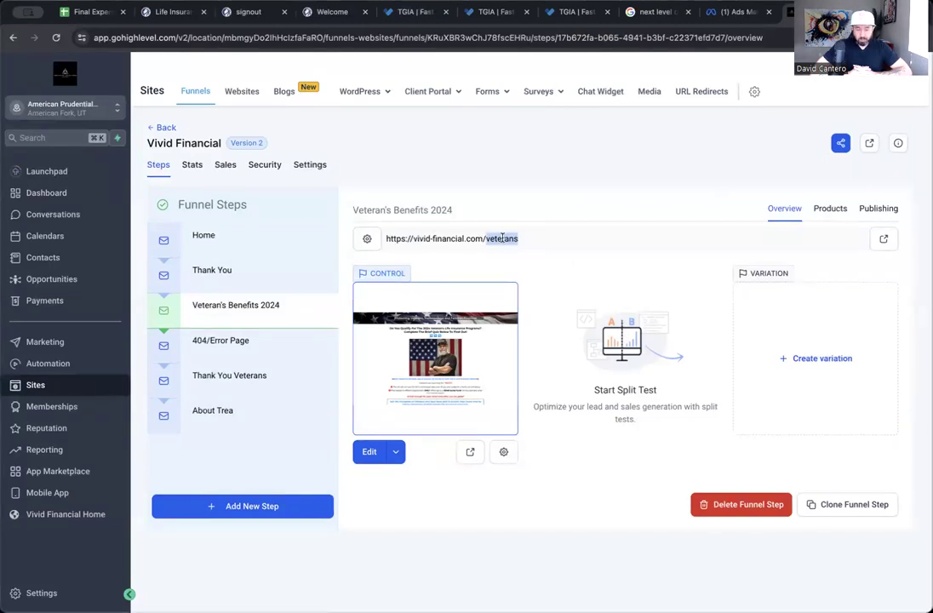
Step: View the live Veteran's Benefits 2024 page and examine its content down to the eligibility quiz
left_click(884, 239)
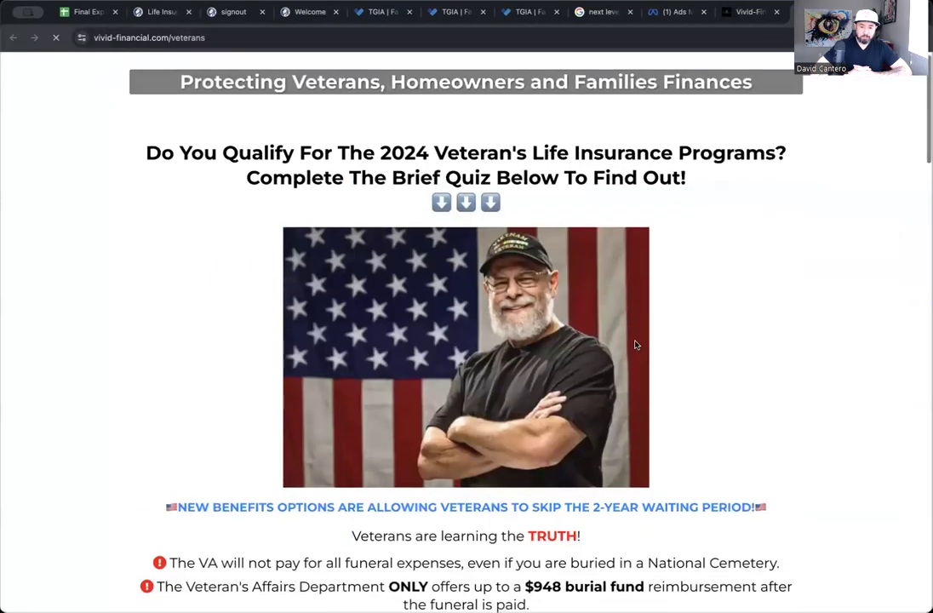
scroll(636, 345, "down", 5)
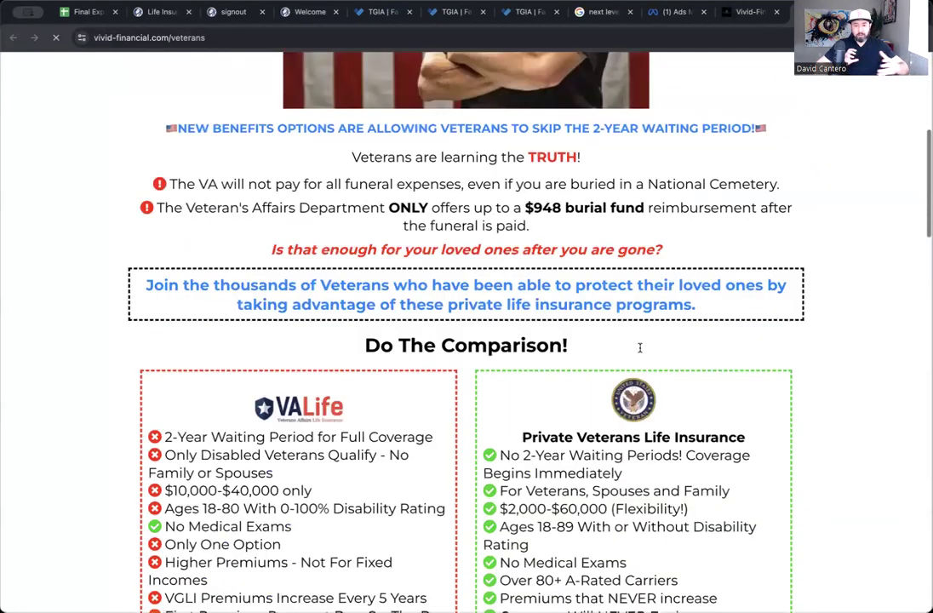
scroll(640, 347, "down", 10)
scroll(640, 352, "down", 9)
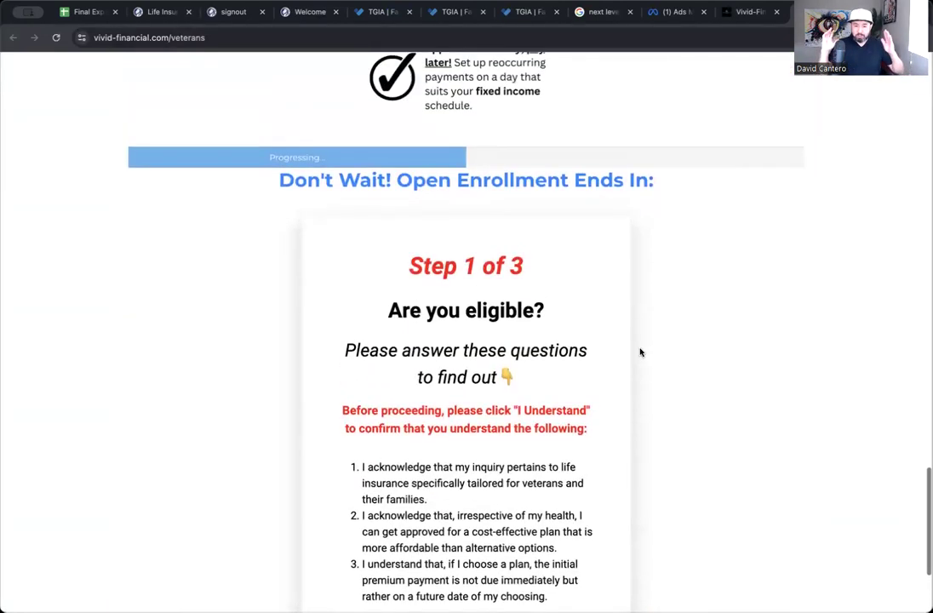
scroll(640, 351, "down", 2)
scroll(687, 160, "up", 1)
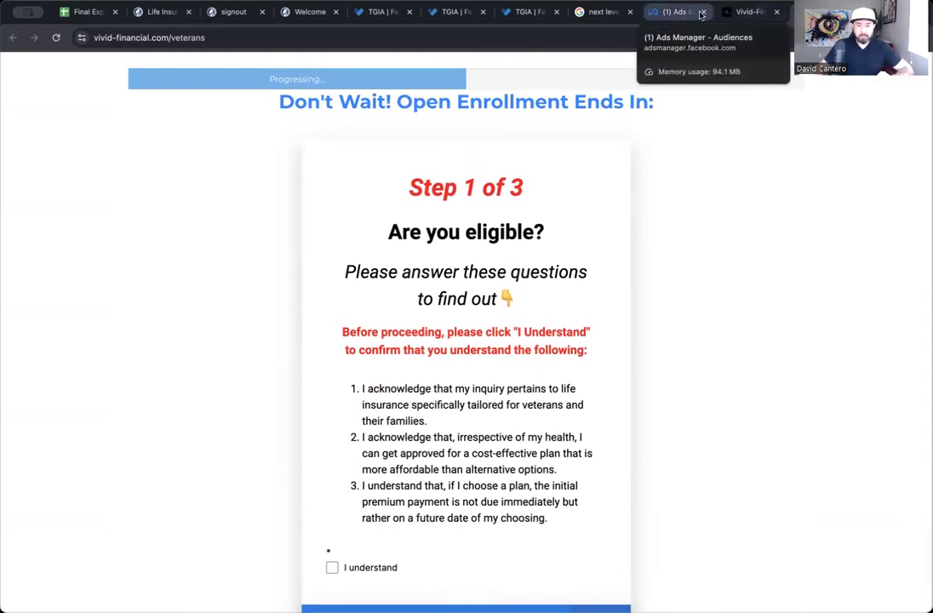
Step: Return to the Vivid Financial funnel and view the live page of the Thank You Veterans step
left_click(750, 12)
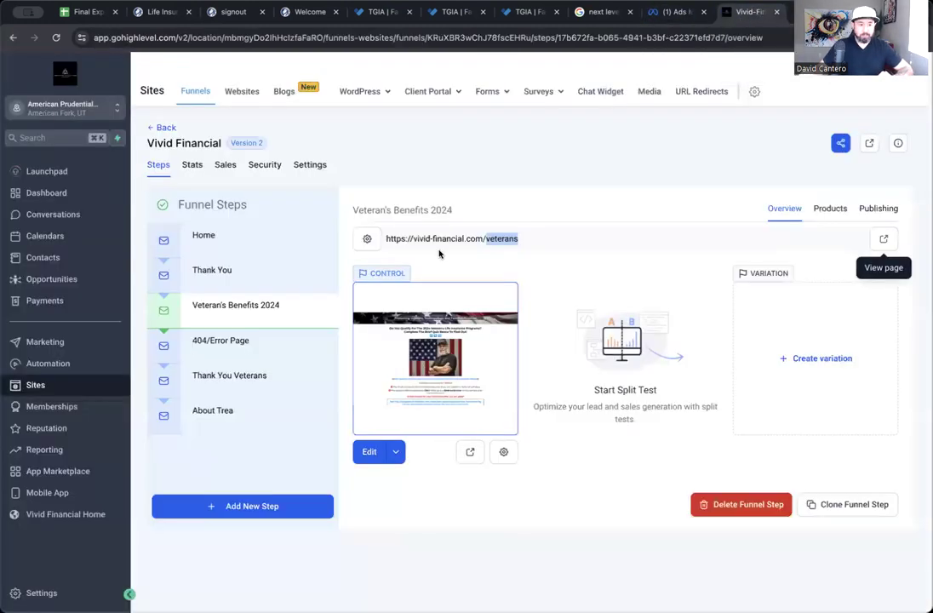
left_click(260, 388)
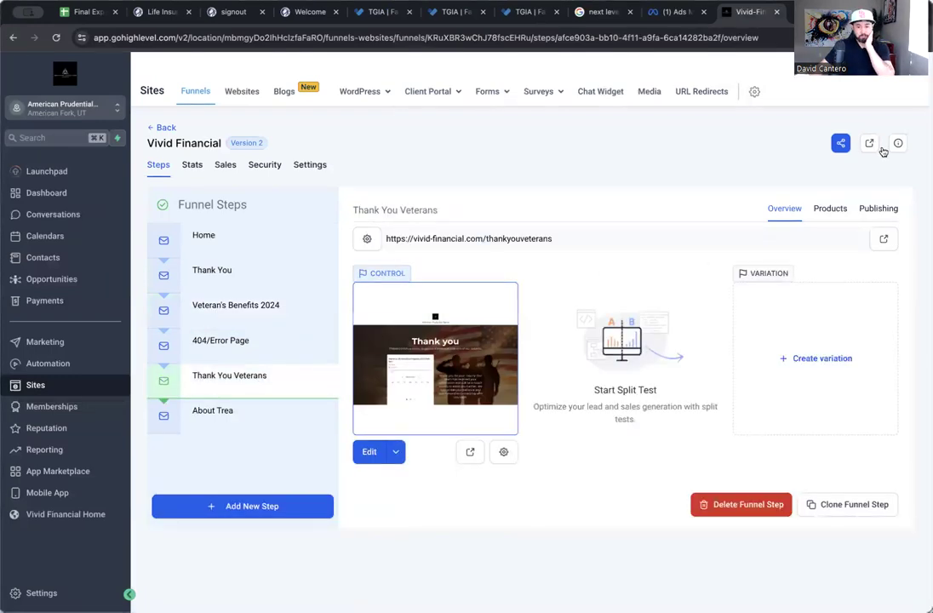
left_click(884, 236)
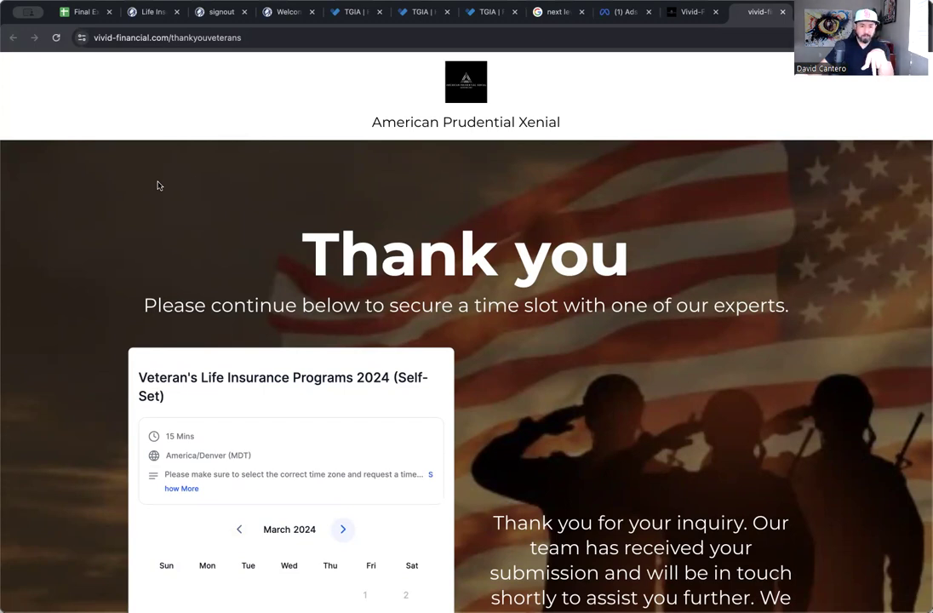
Step: Switch back to Meta Ads Manager, dismiss the custom audience setup, and open Domains under Brand Safety and Suitability in Business settings
left_click(607, 17)
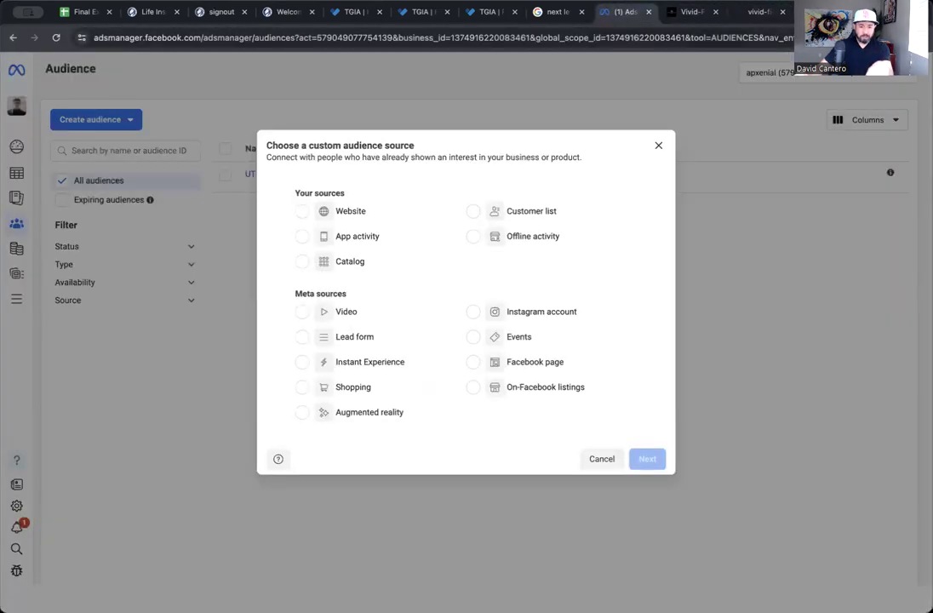
left_click(659, 146)
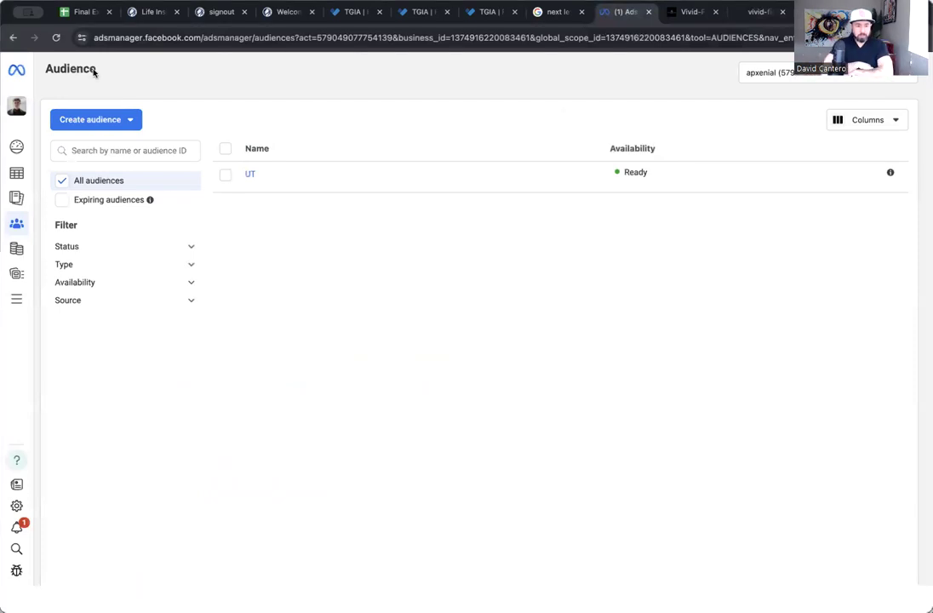
left_click(16, 299)
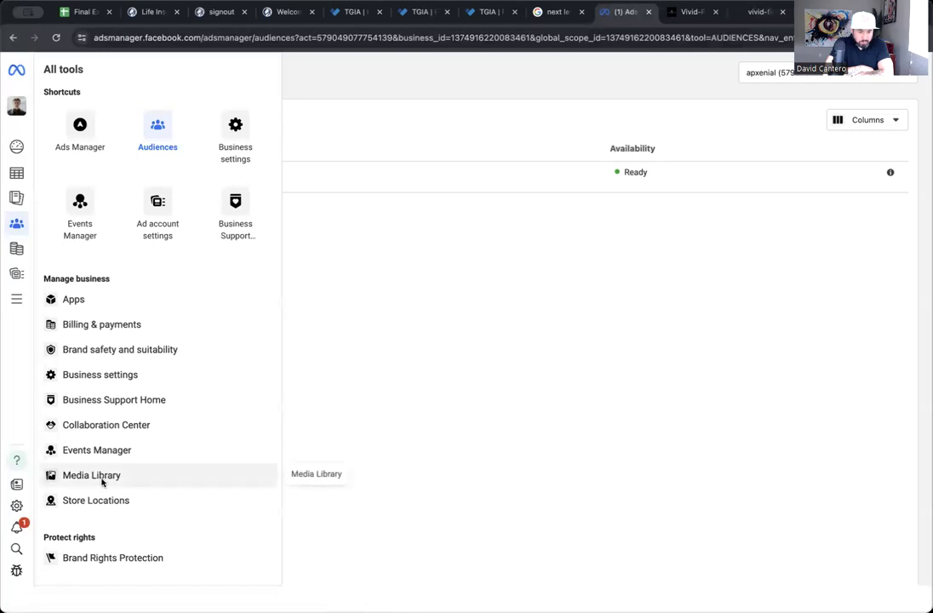
left_click(110, 386)
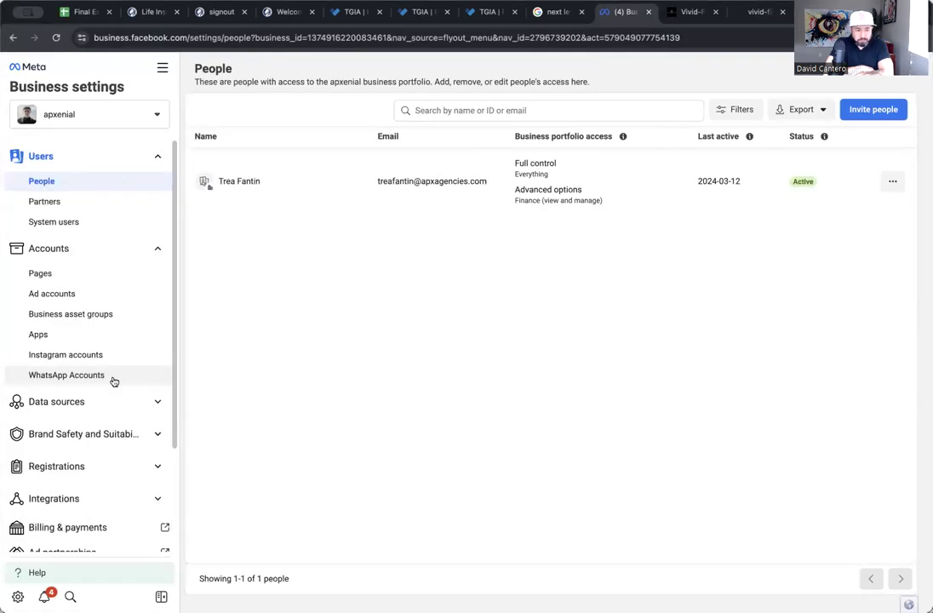
left_click(106, 434)
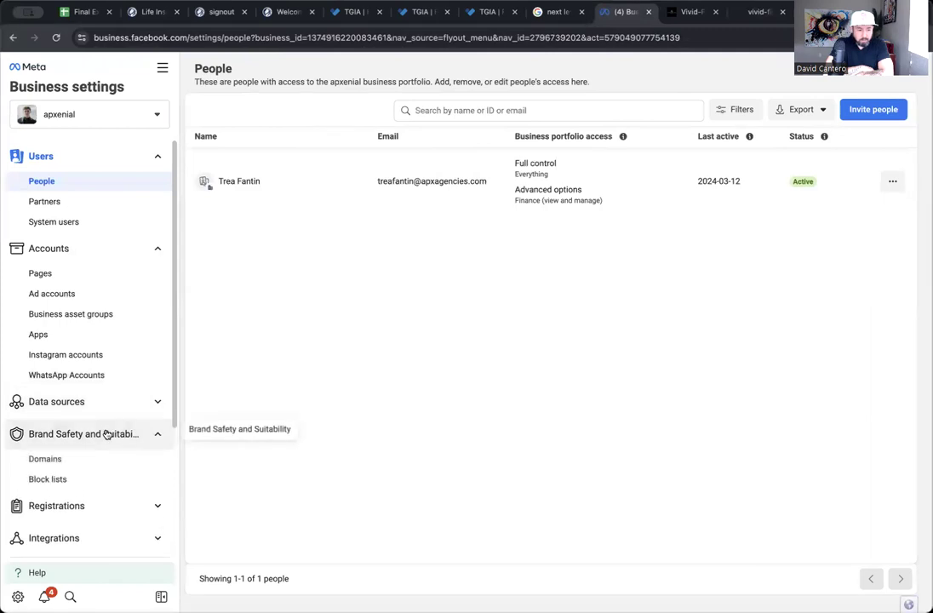
left_click(42, 464)
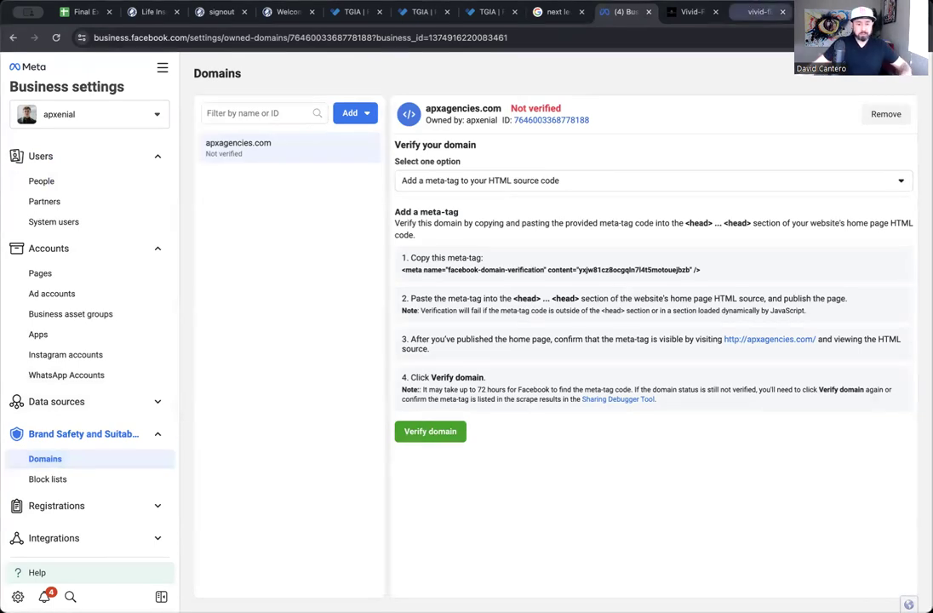
Step: Open bluehost.com in a new browser tab
key("ctrl+t")
type("BLU")
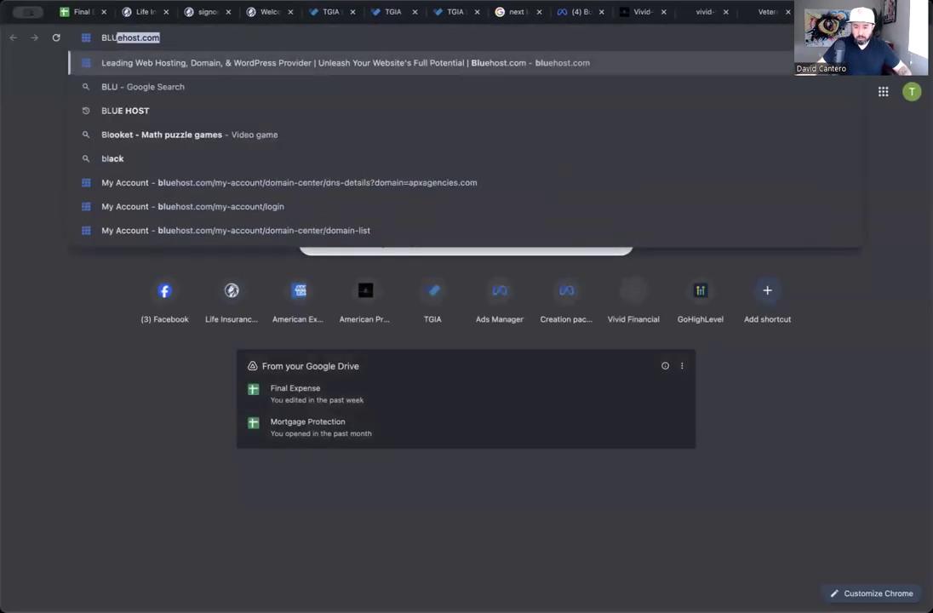
key("Return")
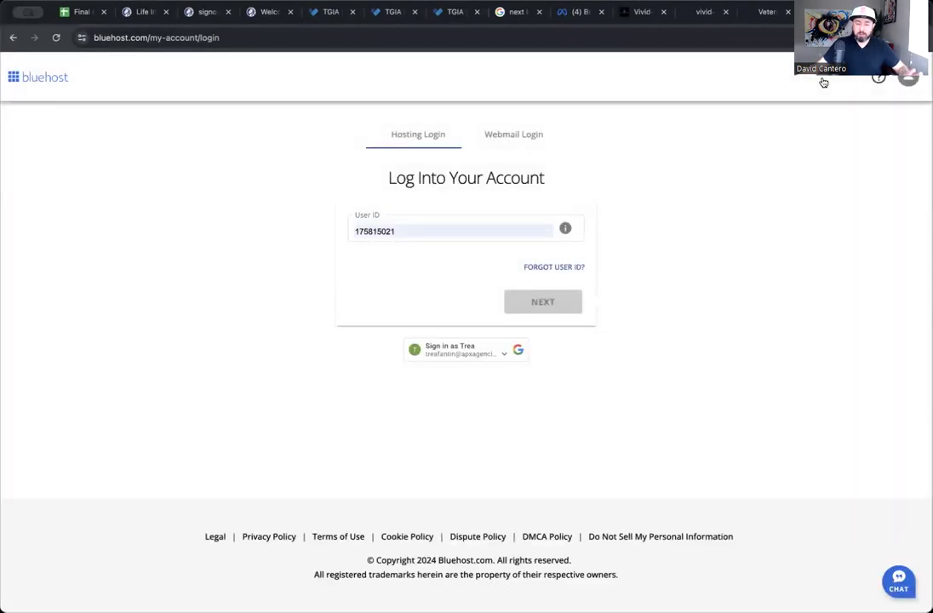
Step: Log in to the Bluehost hosting account with the prefilled user ID and the account password
left_click(494, 269)
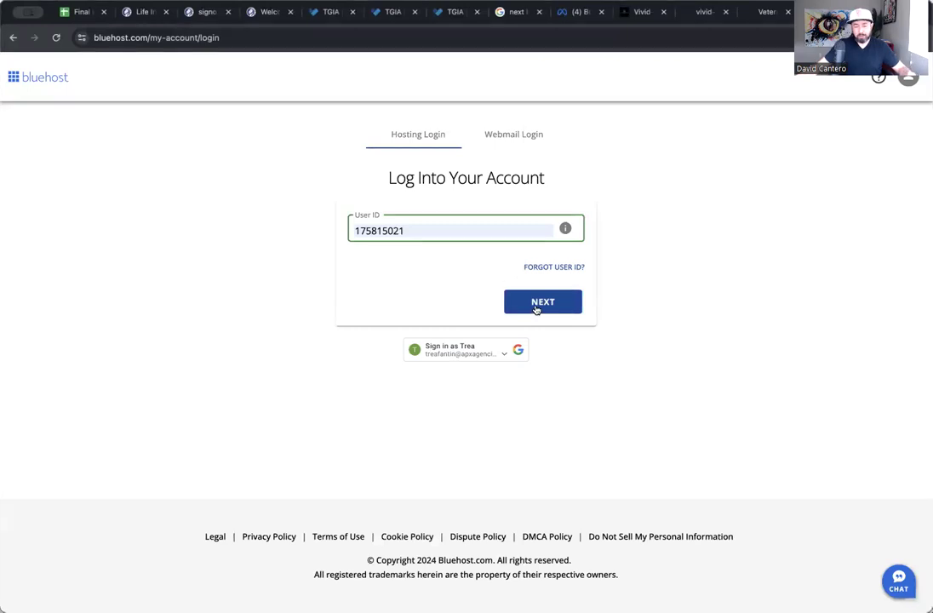
left_click(536, 305)
left_click(462, 239)
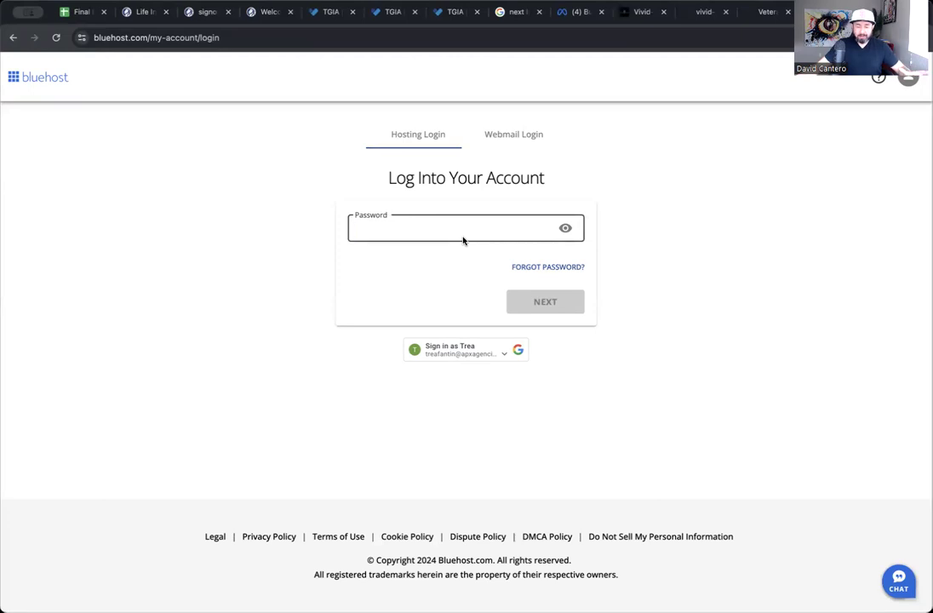
type("••••••••••••")
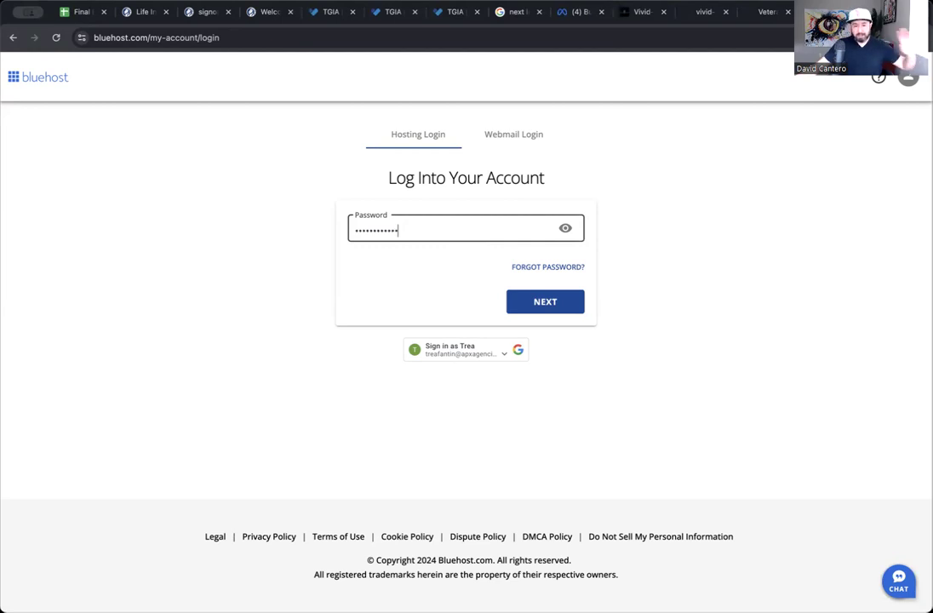
left_click(554, 312)
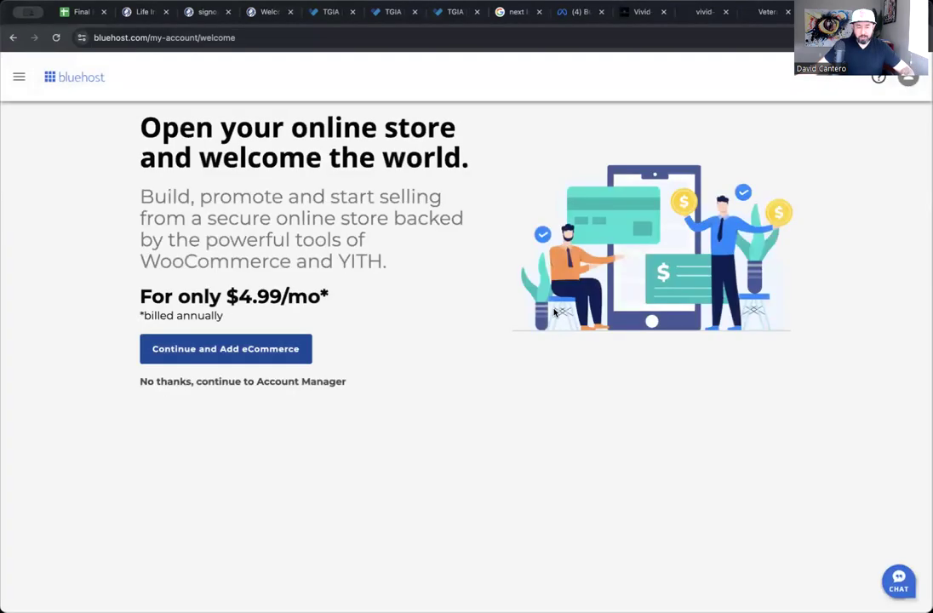
Step: Open the Domains section of the Bluehost account to reach the apxagencies.com domain details
left_click(20, 78)
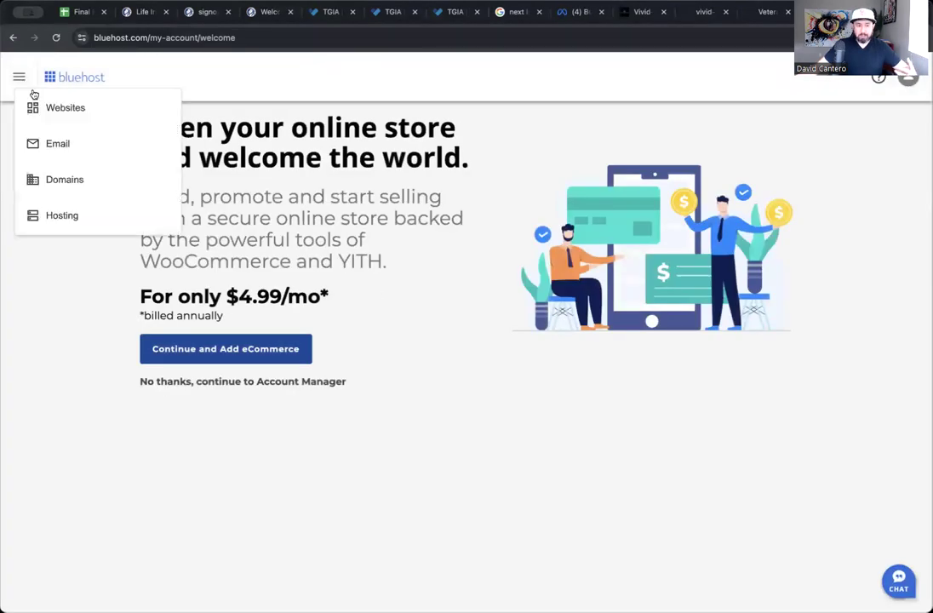
left_click(57, 179)
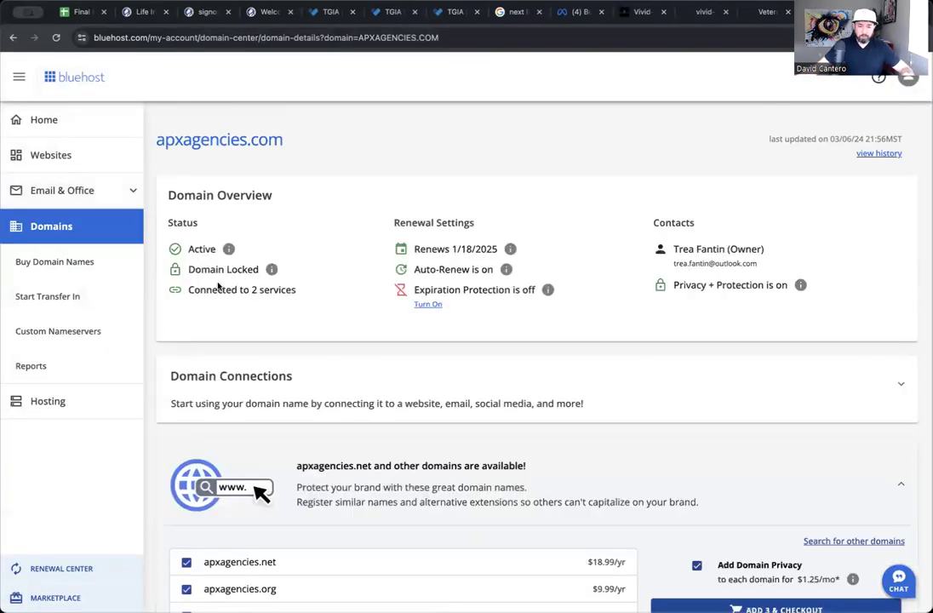
Step: Compare the apxagencies.com domain details in Bluehost with the vivid-financial.com veterans page and its Vivid Financial funnel steps in HighLevel
scroll(279, 339, "down", 1)
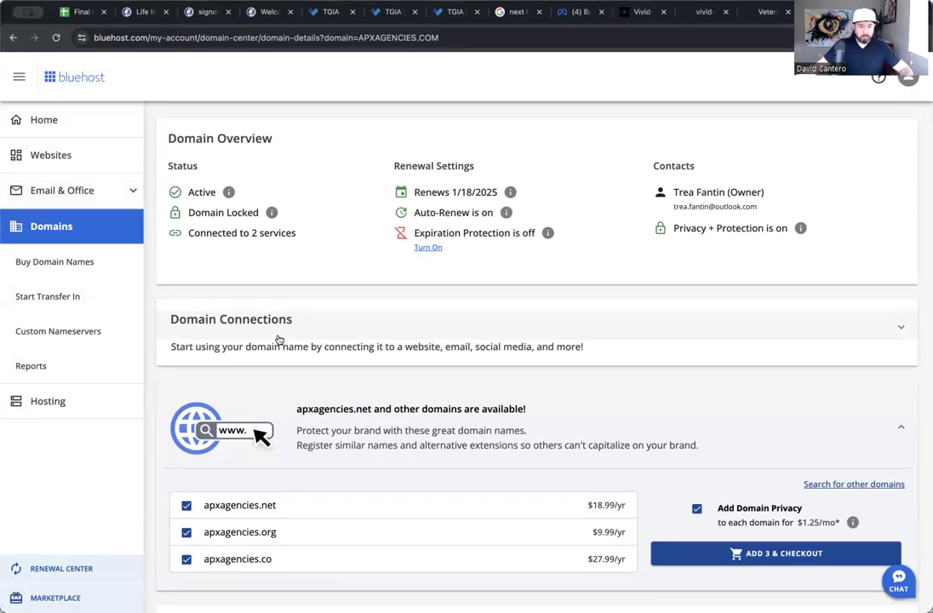
scroll(279, 340, "down", 1)
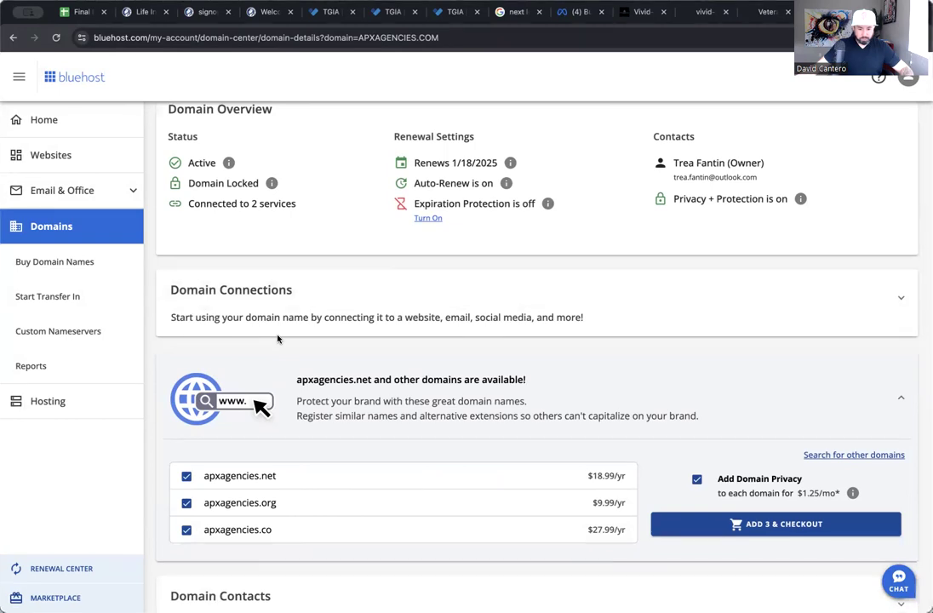
scroll(277, 339, "up", 3)
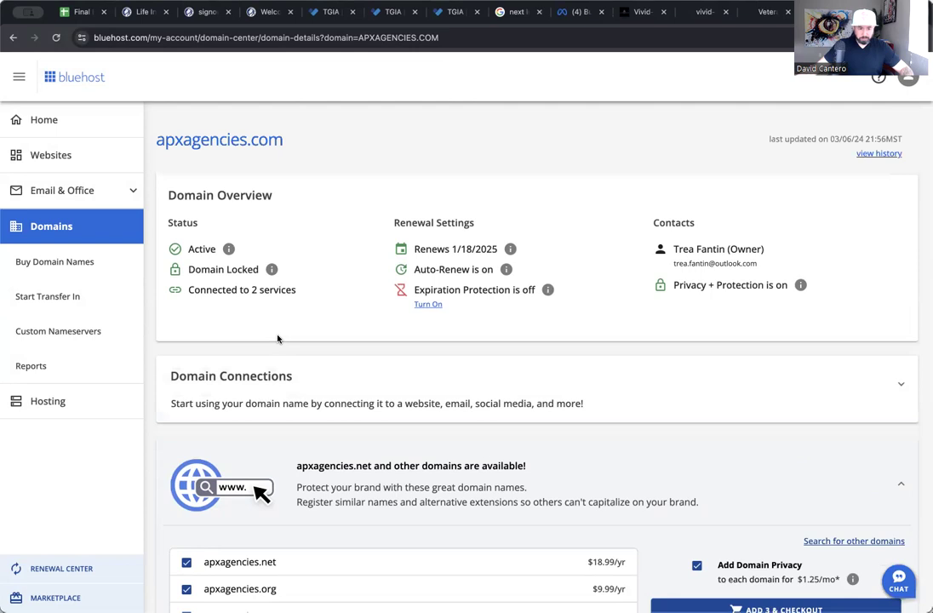
left_click(752, 16)
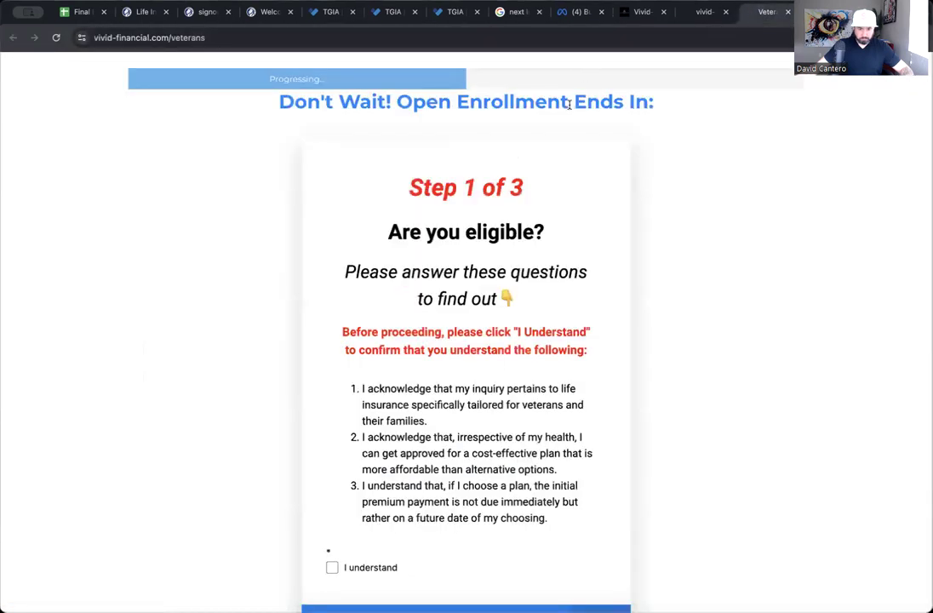
left_click(641, 11)
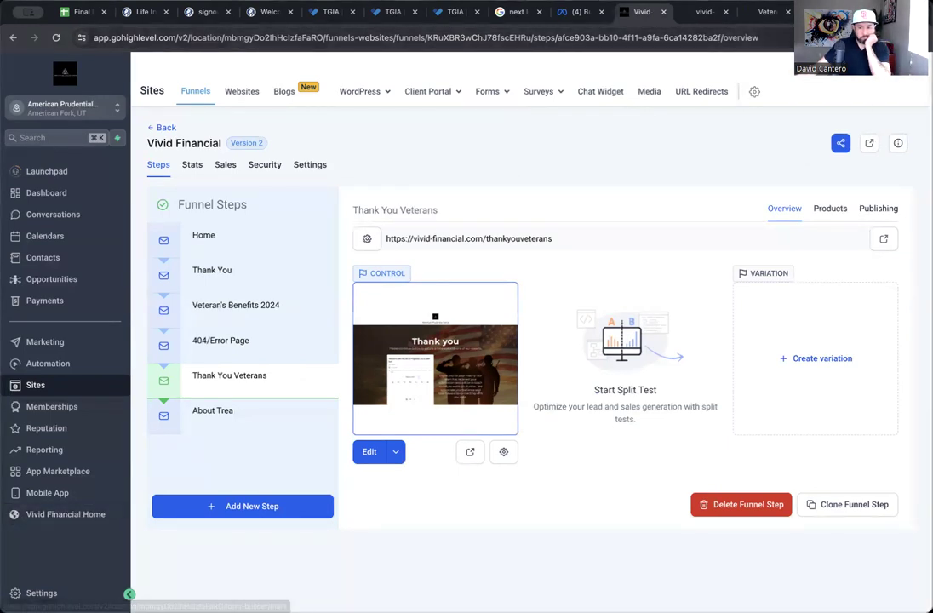
left_click(843, 12)
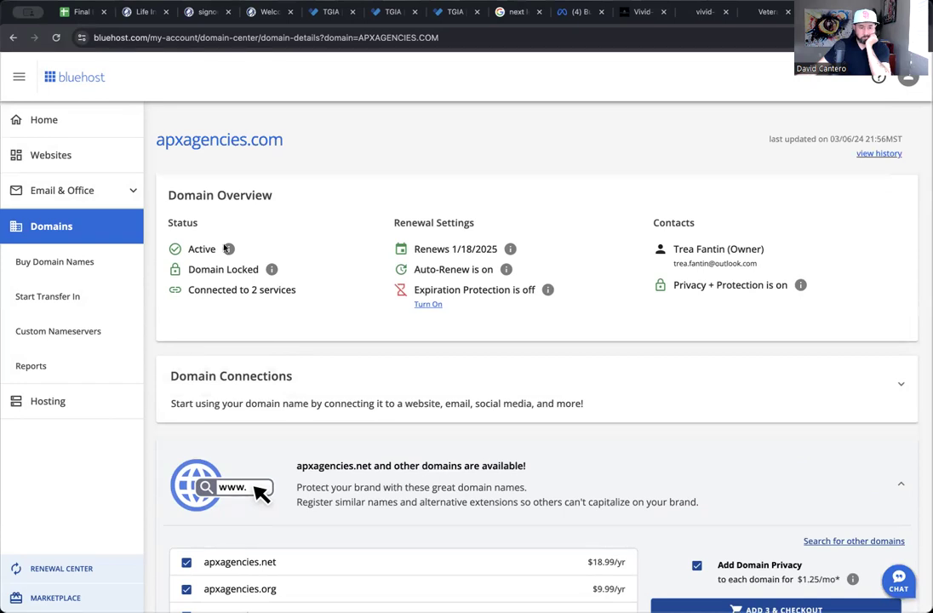
left_click_drag(155, 140, 286, 145)
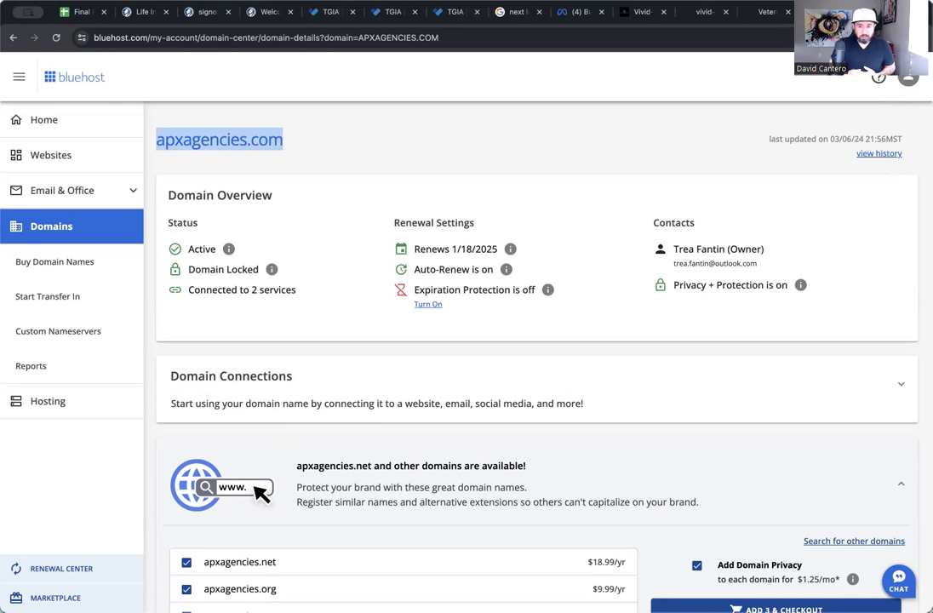
left_click(640, 12)
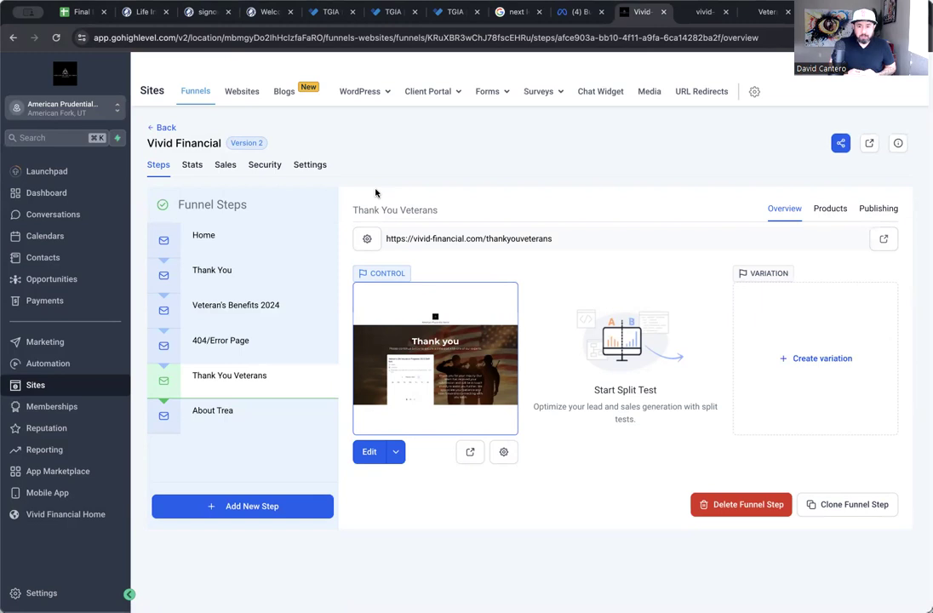
key("ctrl+Tab")
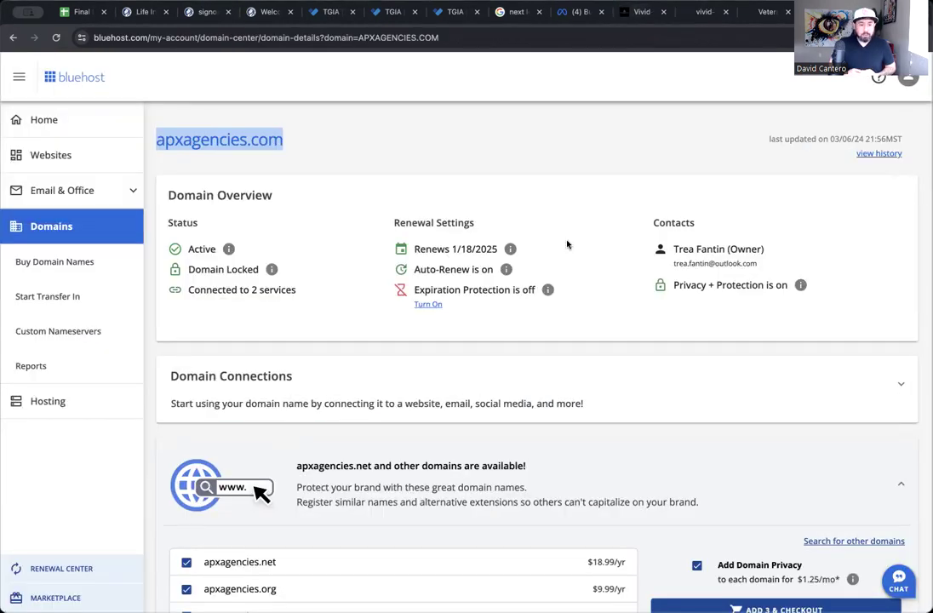
Step: Close the unneeded browser tabs, including the TGIA pages and the next level contracting search, up to Meta Business settings
left_click(103, 12)
left_click(103, 11)
left_click(103, 12)
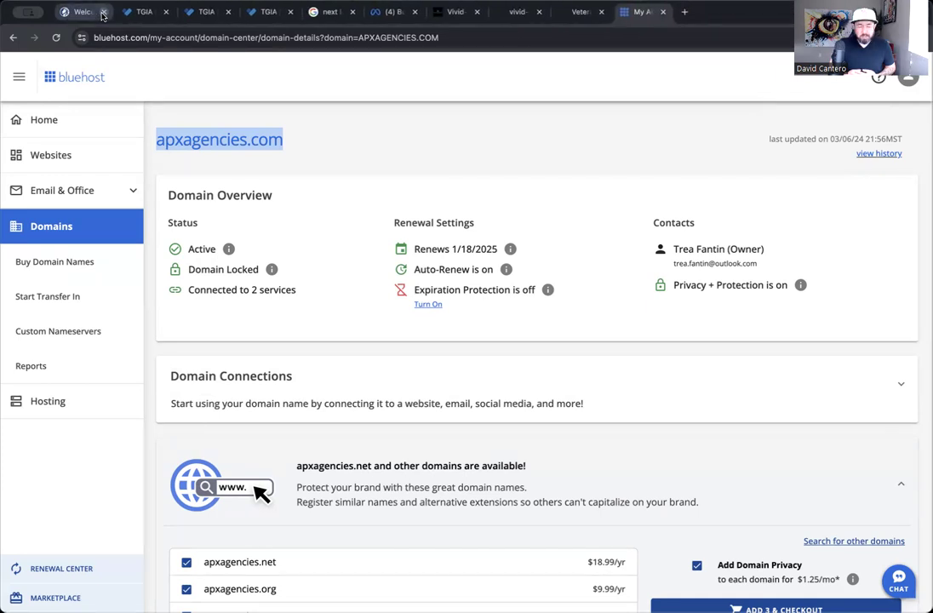
left_click(103, 11)
left_click(103, 12)
left_click(103, 12)
left_click(103, 12)
left_click(100, 13)
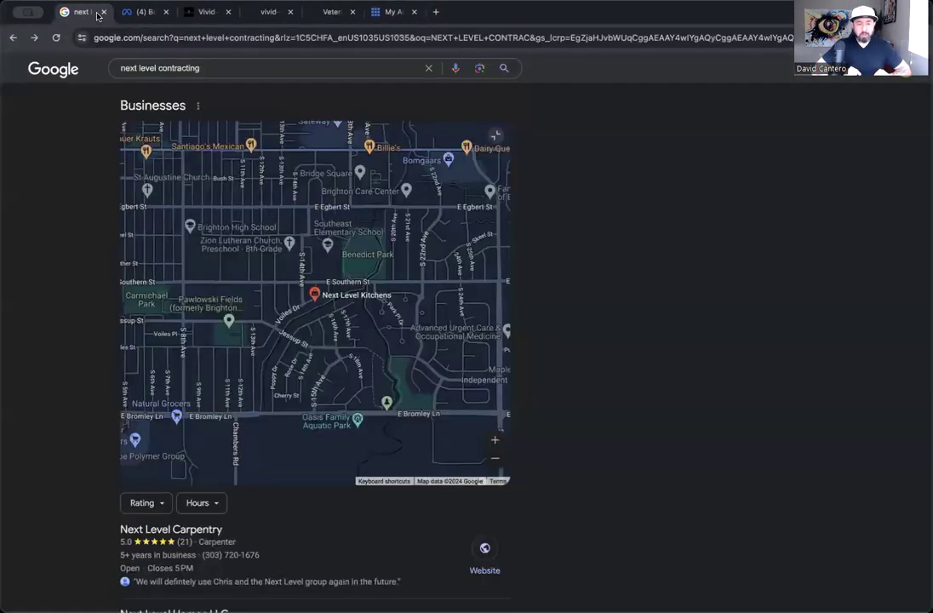
left_click(100, 13)
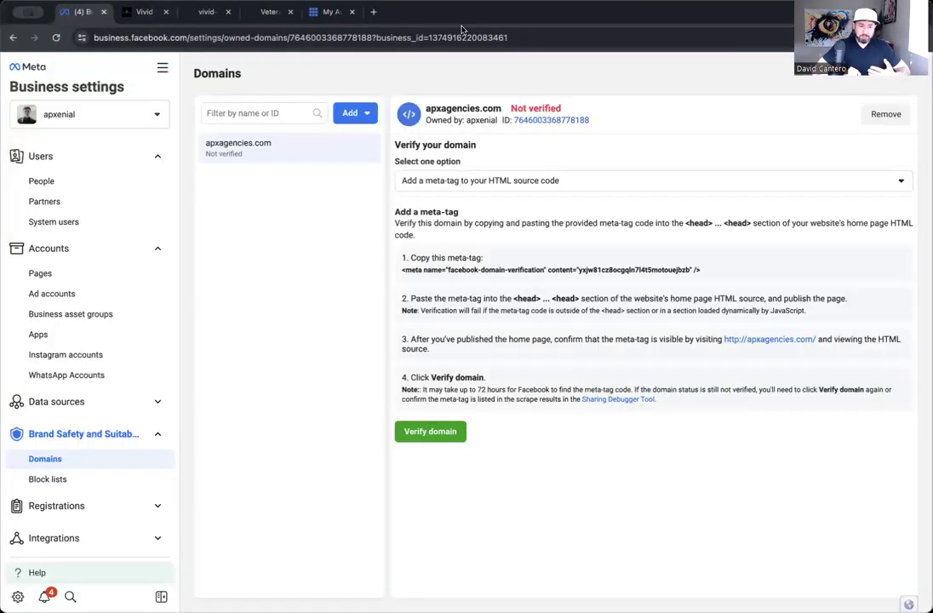
Step: Switch to Bluehost and open the Advanced DNS Records manager for apxagencies.com, accepting the advanced-user warning
left_click(335, 15)
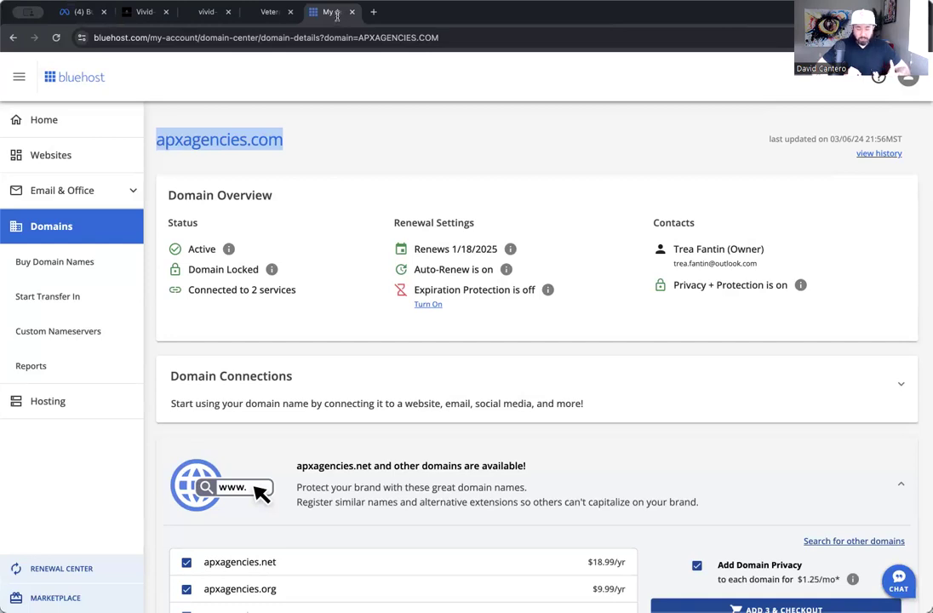
scroll(317, 244, "down", 3)
scroll(317, 245, "down", 4)
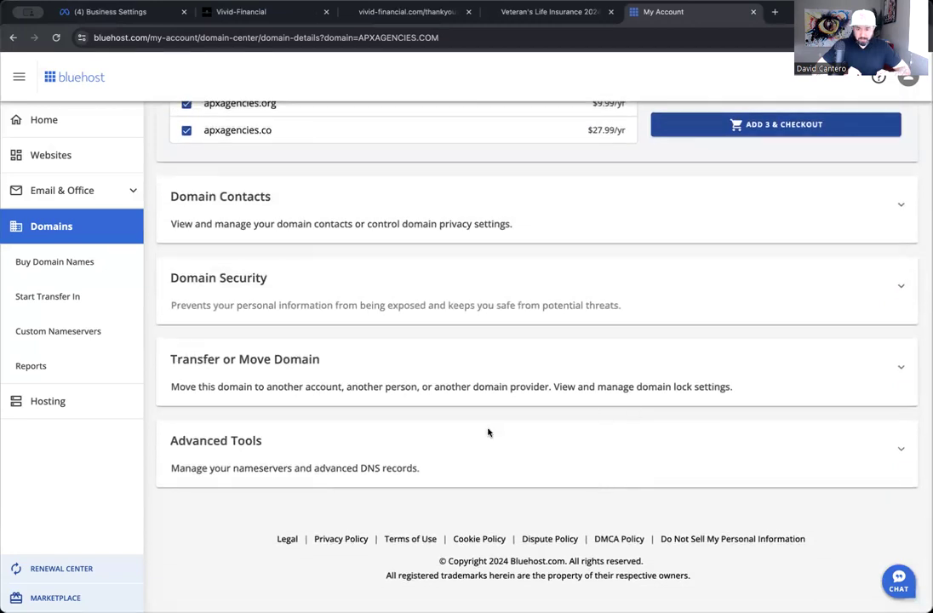
left_click(894, 453)
scroll(625, 471, "down", 2)
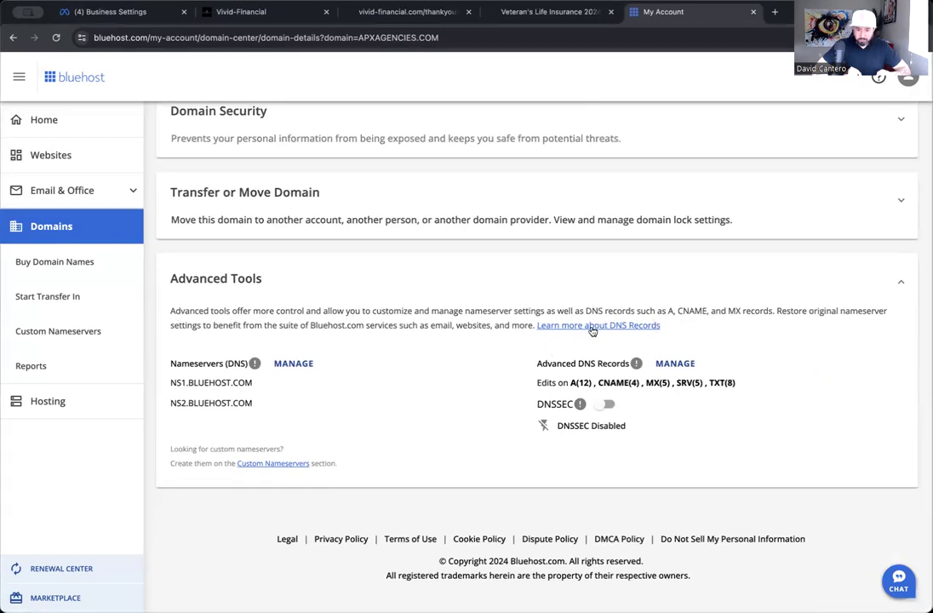
left_click(673, 365)
left_click(564, 411)
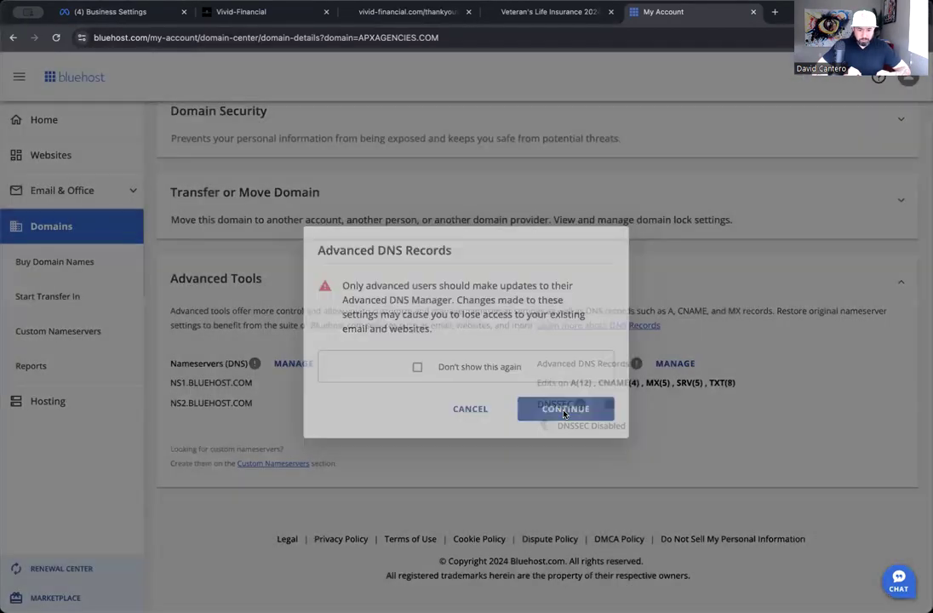
scroll(564, 416, "up", 2)
scroll(563, 414, "down", 1)
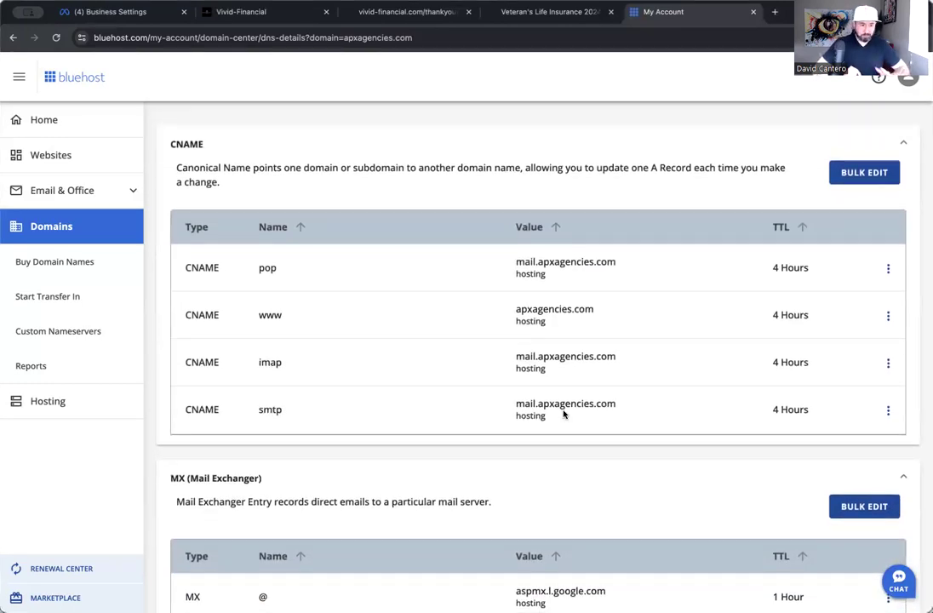
Step: In Meta Business settings, set the apxagencies.com verification method to updating the DNS TXT record and copy the provided TXT record
left_click(127, 11)
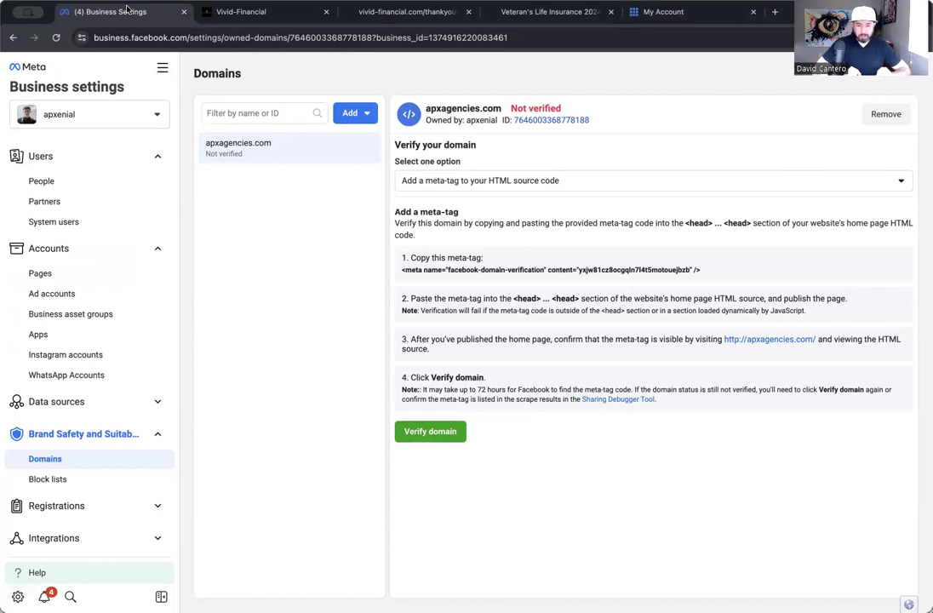
left_click(821, 184)
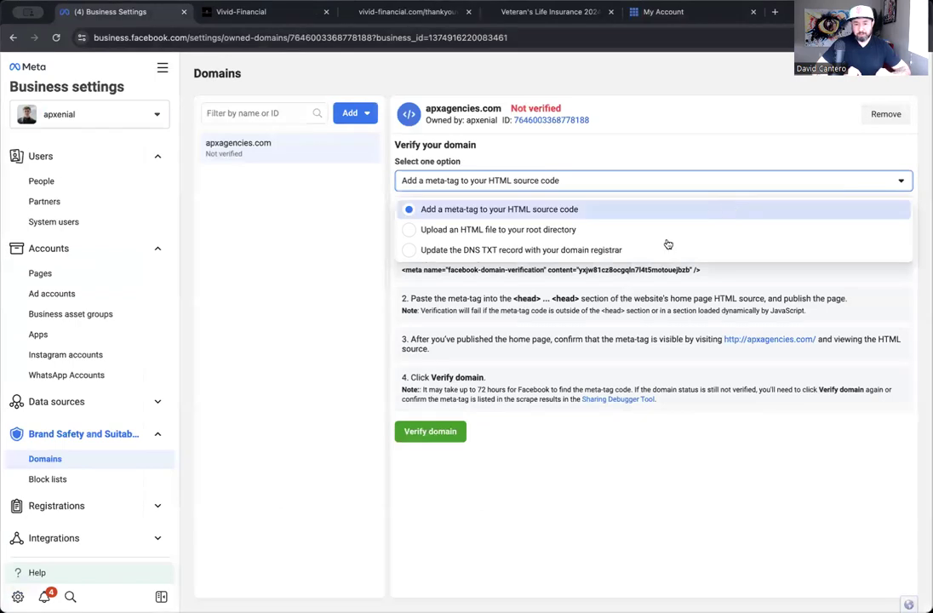
left_click(593, 250)
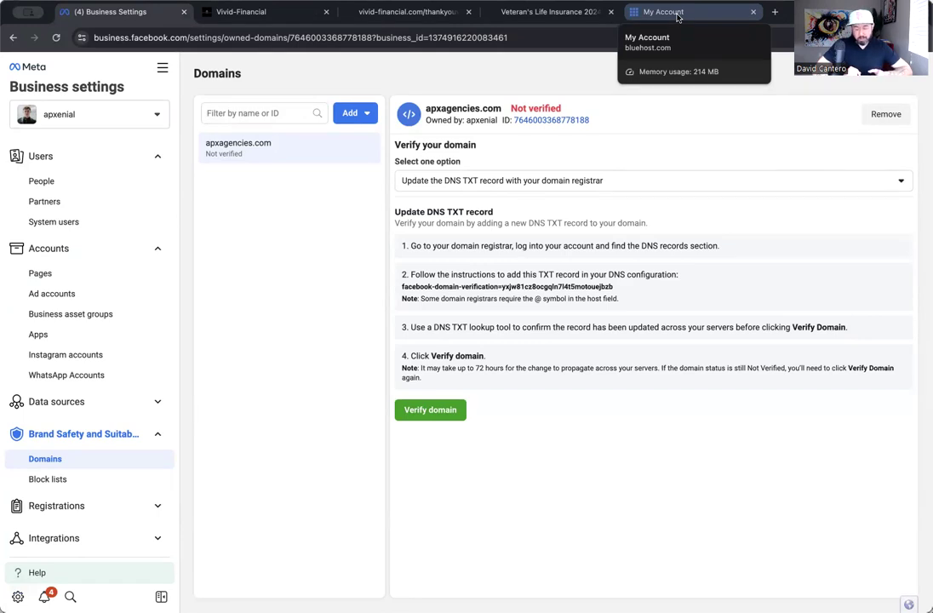
left_click(472, 289)
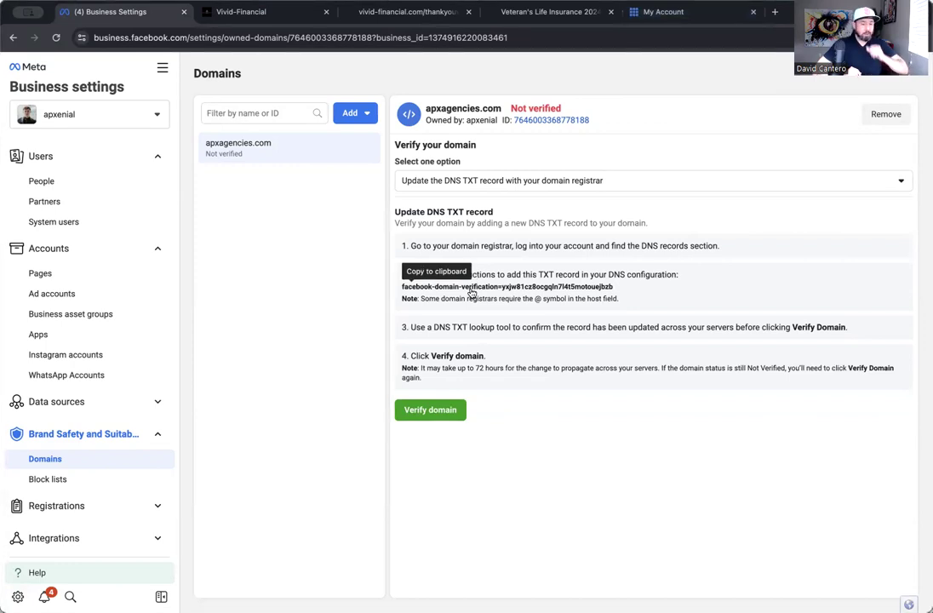
left_click(472, 293)
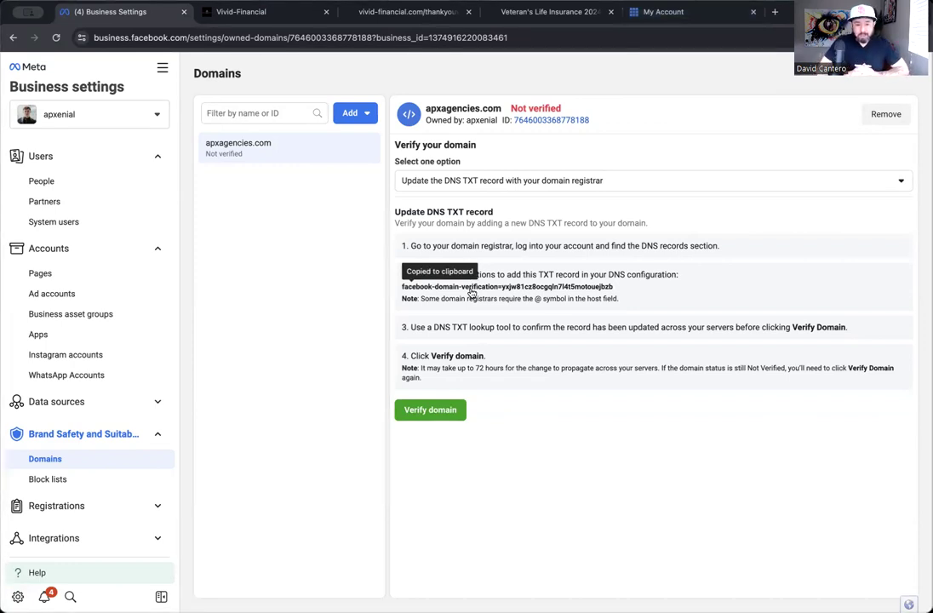
Step: In Bluehost, start a new advanced DNS record for apxagencies.com with type TXT, referring to @
left_click(664, 11)
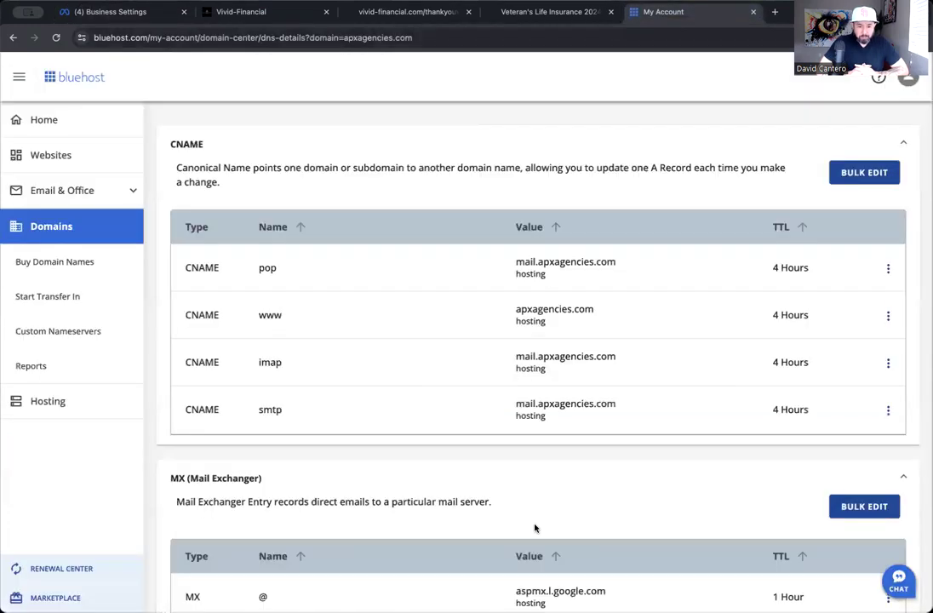
scroll(503, 431, "down", 3)
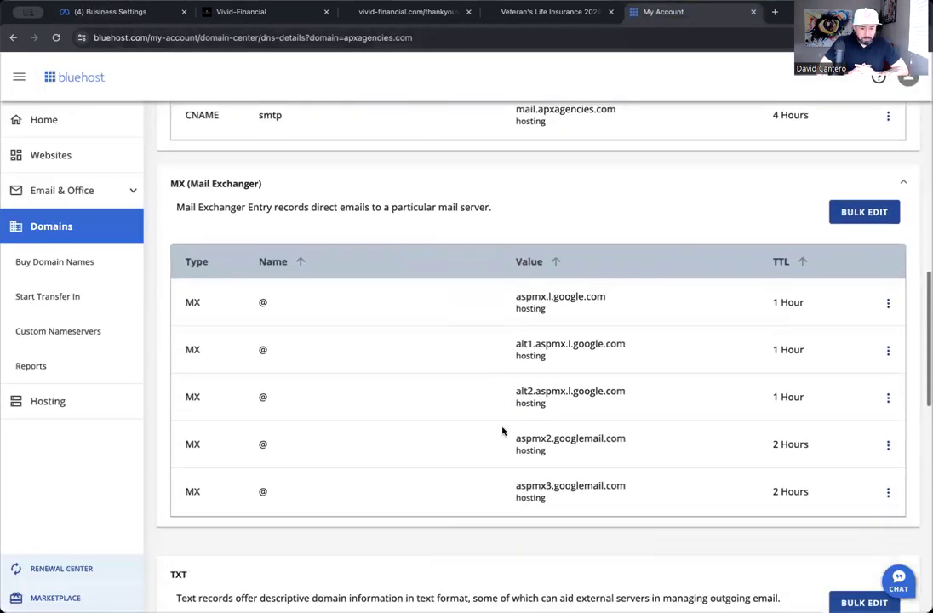
scroll(502, 431, "down", 5)
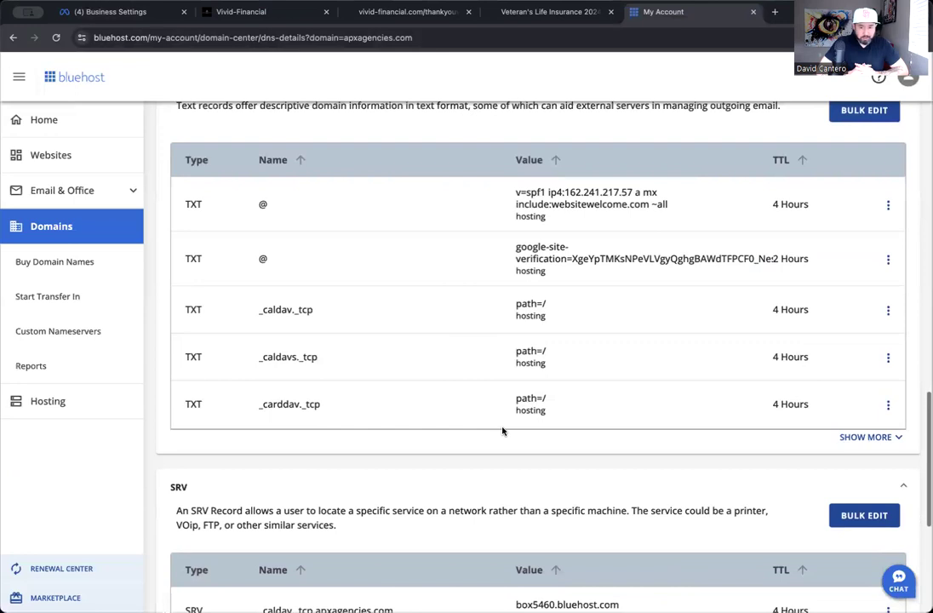
scroll(502, 431, "up", 1)
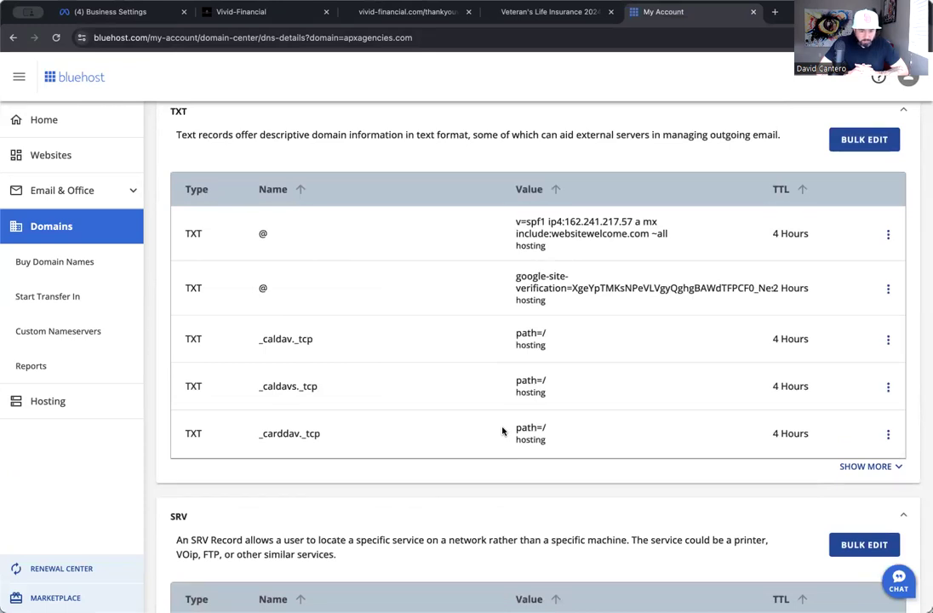
scroll(503, 431, "up", 20)
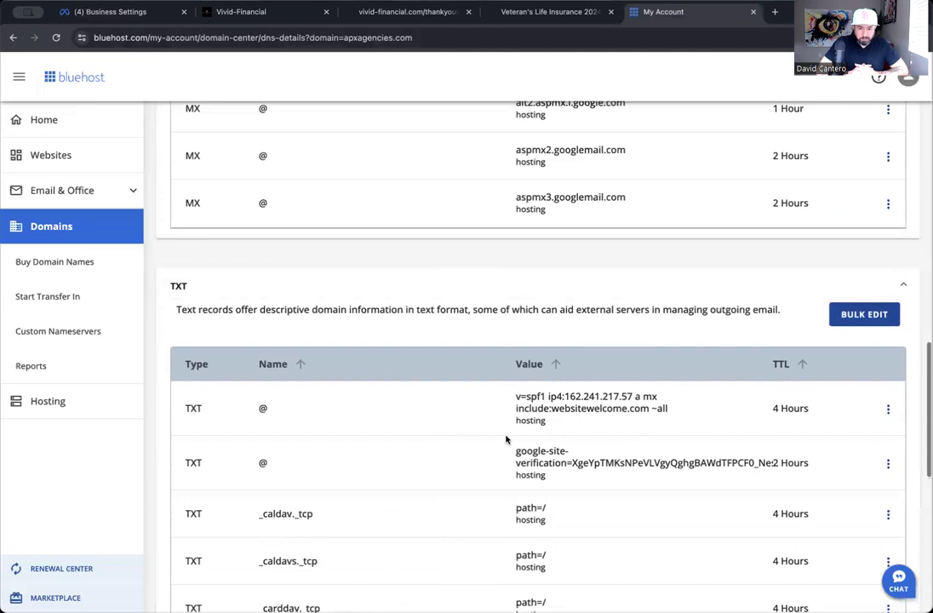
scroll(506, 439, "up", 3)
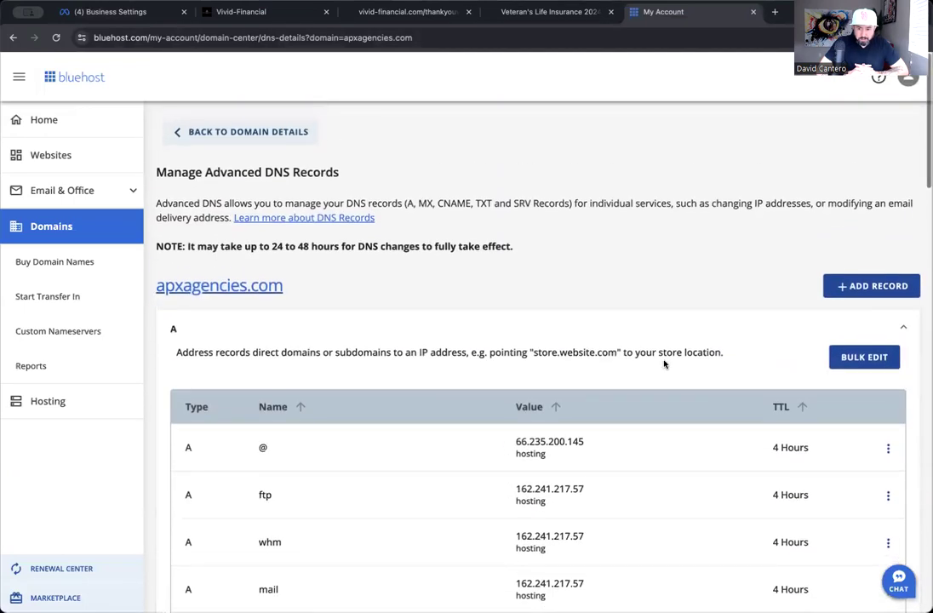
left_click(847, 281)
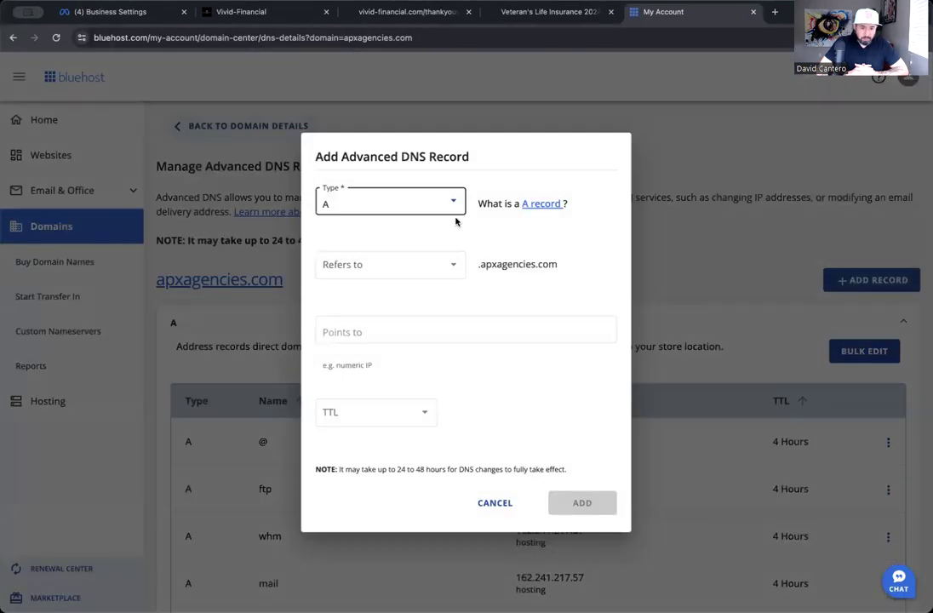
left_click(455, 207)
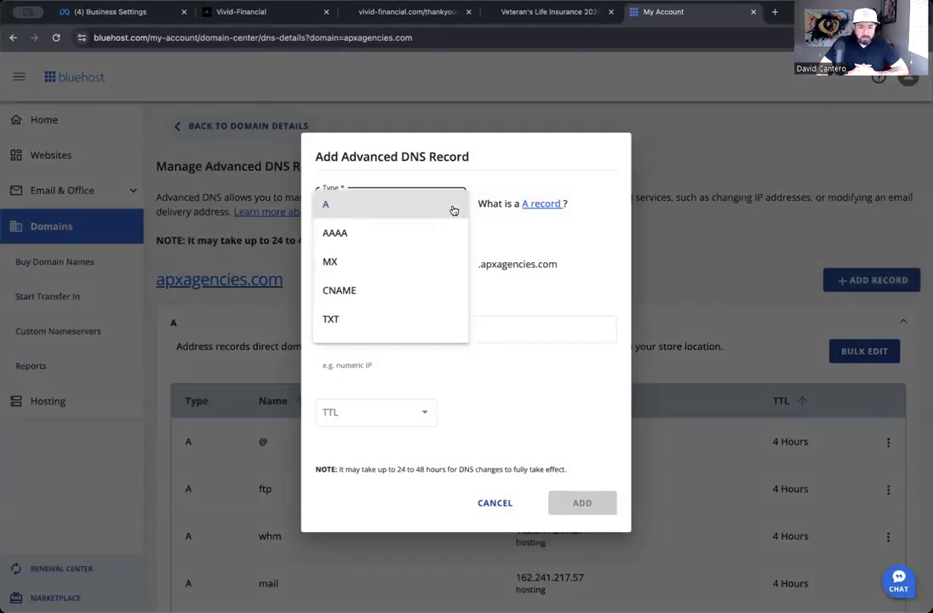
left_click(362, 317)
left_click(376, 294)
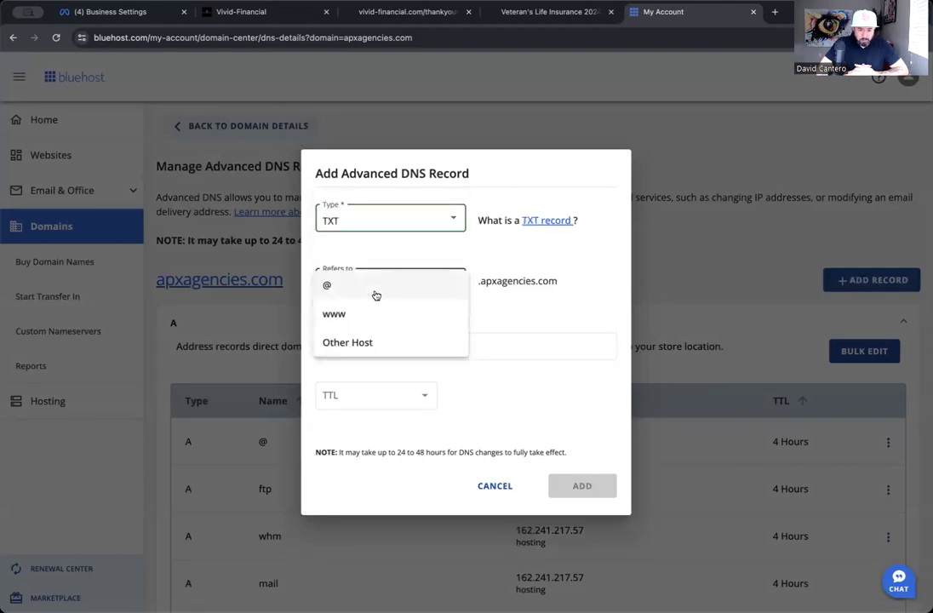
left_click(377, 295)
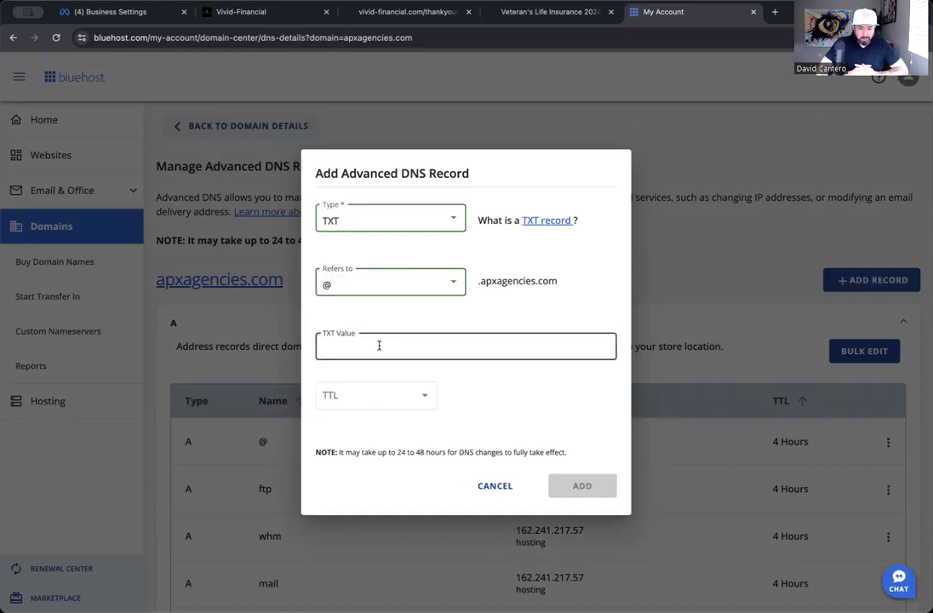
Step: Paste the Facebook domain verification code as the TXT value, set the TTL to 15 minutes, and add the record
key("ctrl+v")
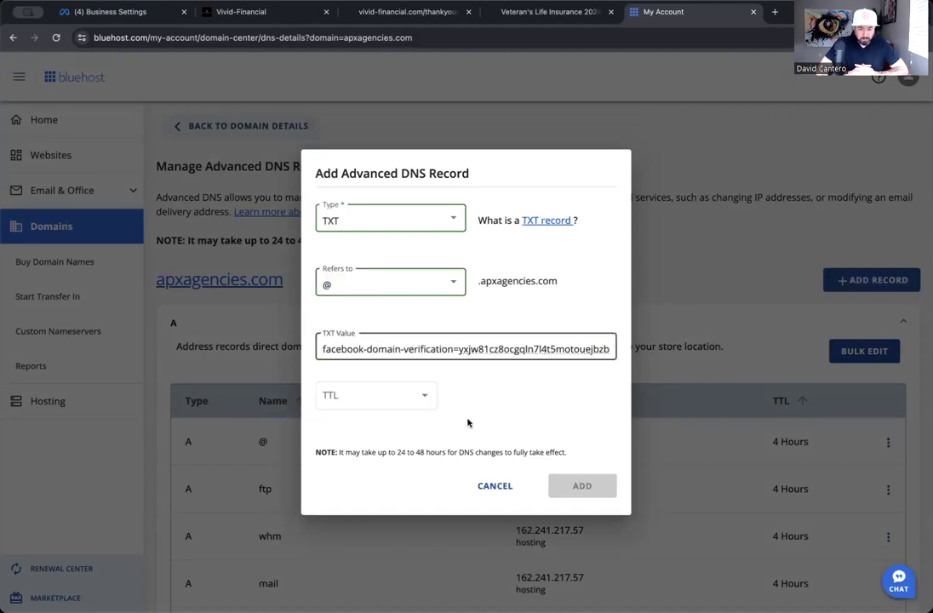
left_click(421, 400)
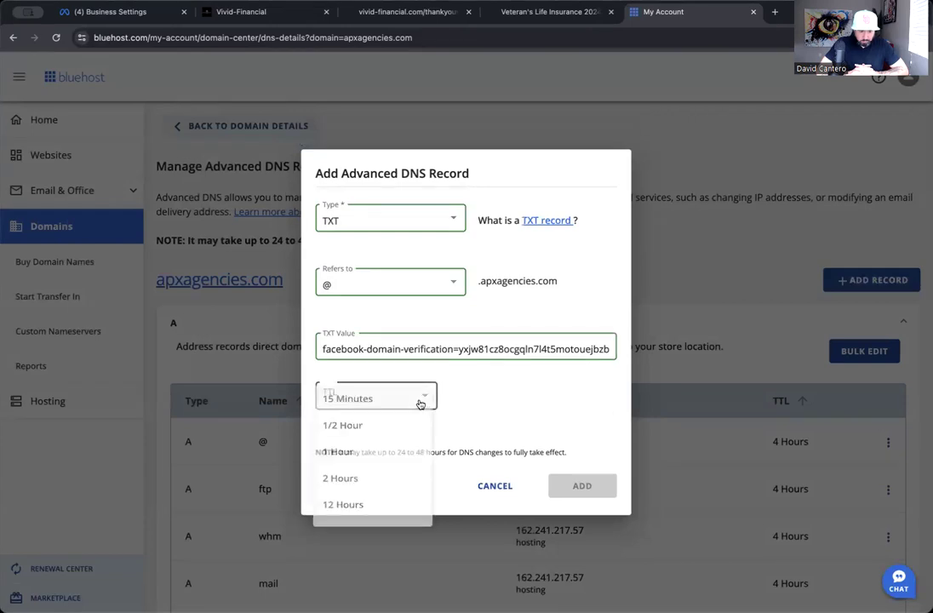
scroll(419, 406, "down", 2)
scroll(419, 406, "up", 2)
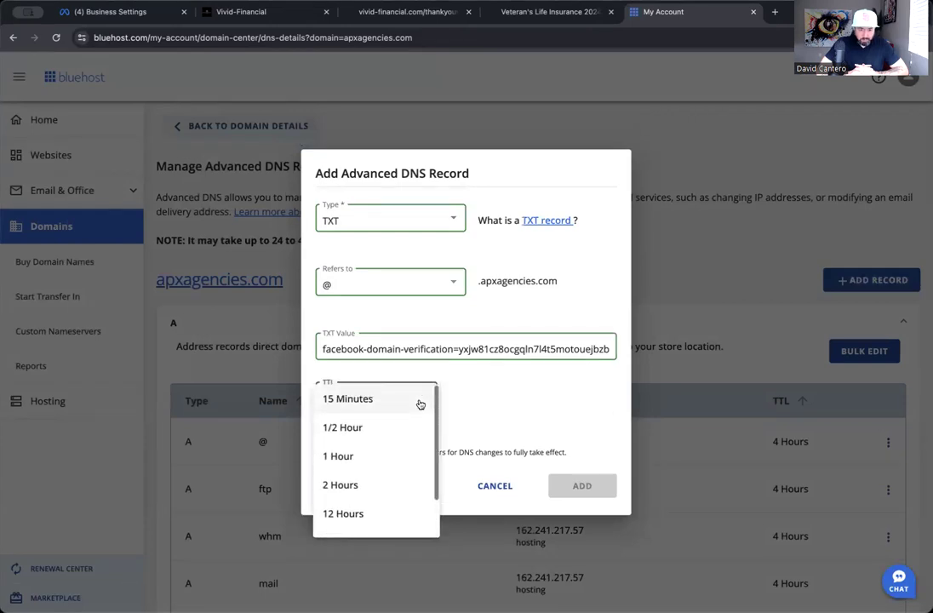
left_click(403, 400)
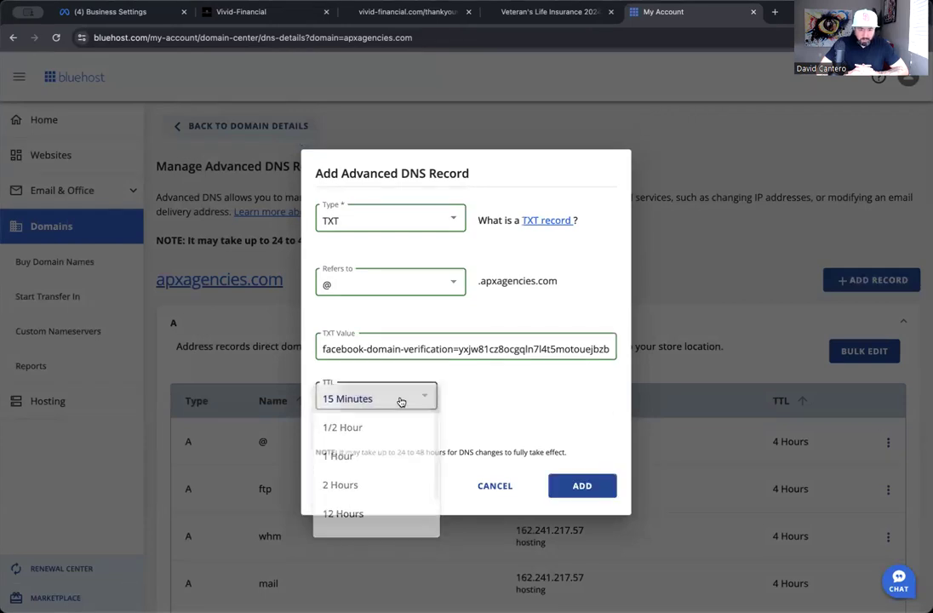
left_click(579, 489)
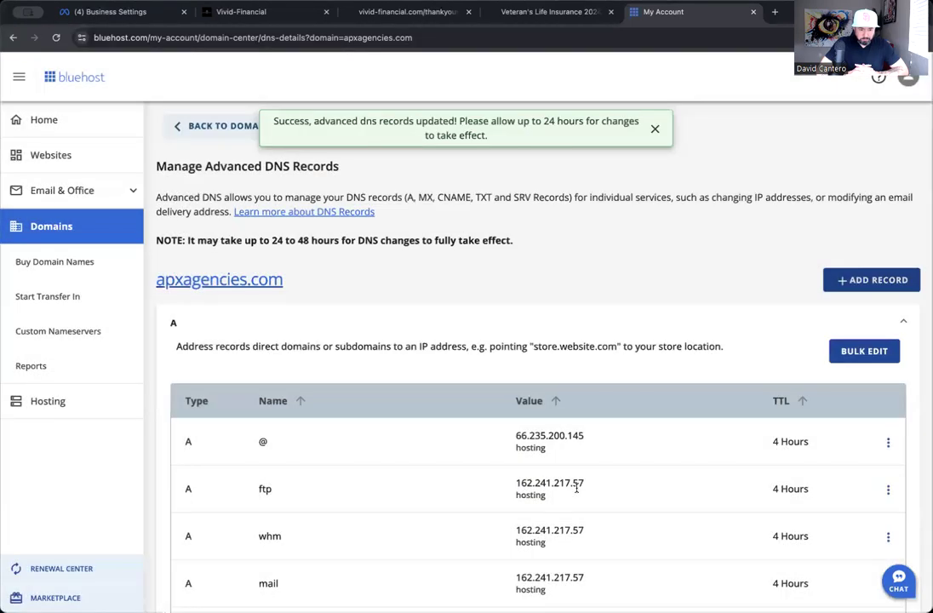
Step: Expand the full TXT record list for apxagencies.com and look for the Facebook verification entry
scroll(577, 488, "down", 6)
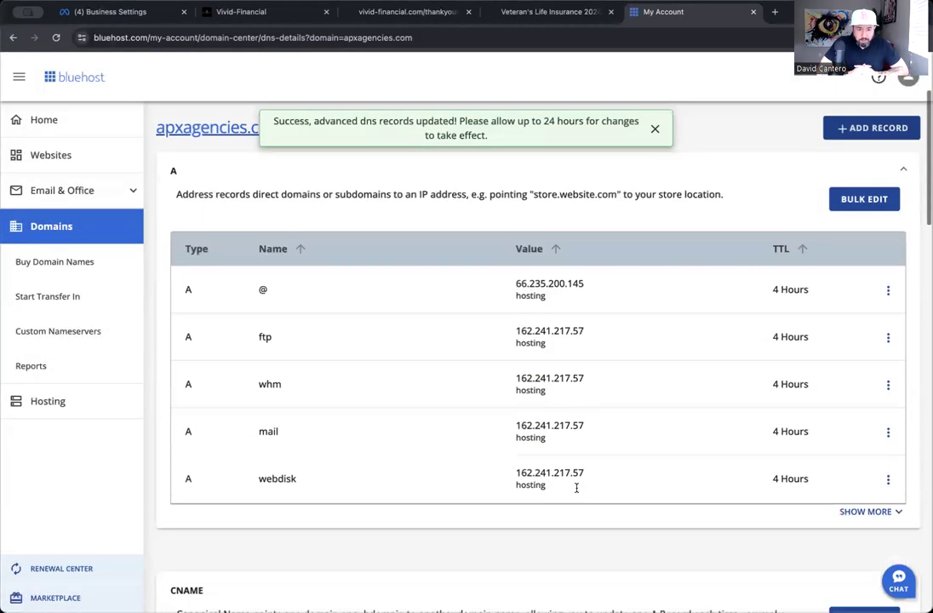
scroll(576, 490, "down", 9)
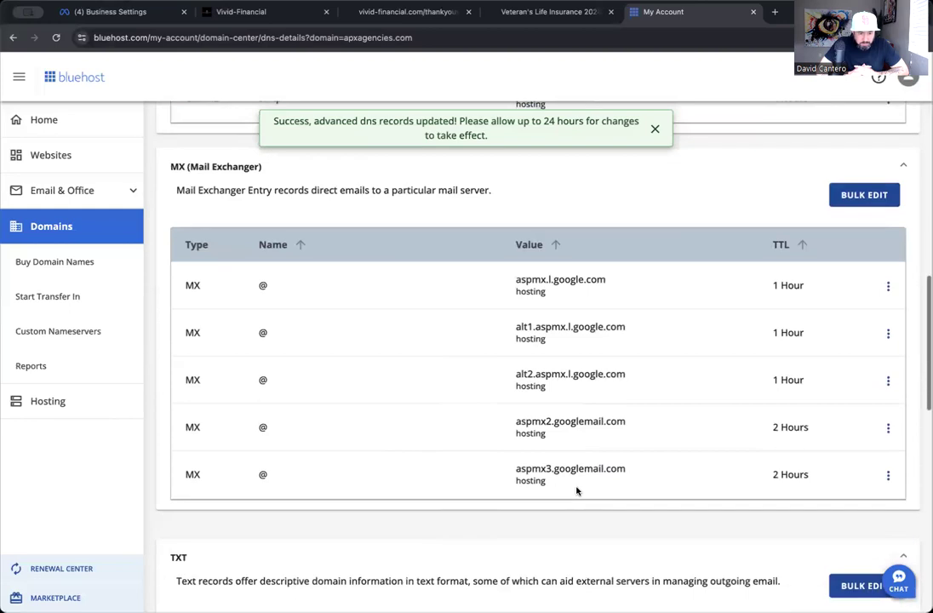
scroll(577, 491, "down", 1)
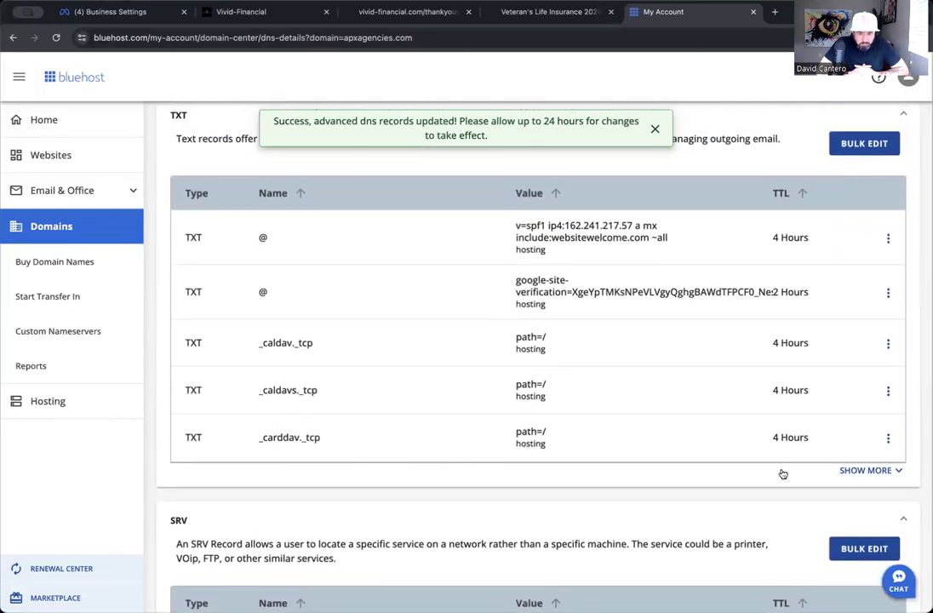
left_click(864, 472)
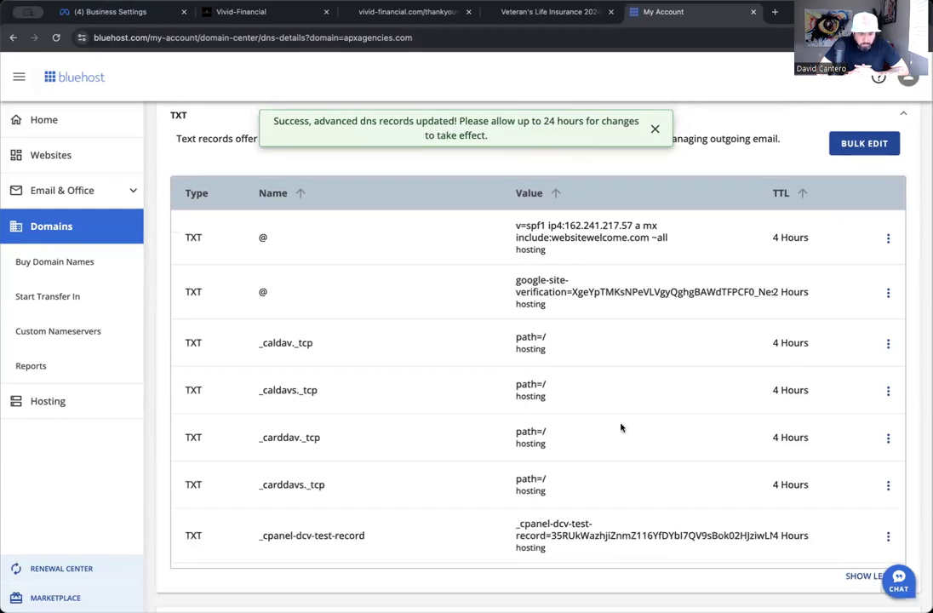
scroll(621, 427, "down", 1)
scroll(620, 427, "up", 1)
Step: Reload the advanced DNS page and check the expanded TXT records again for the Facebook verification entry
left_click(56, 39)
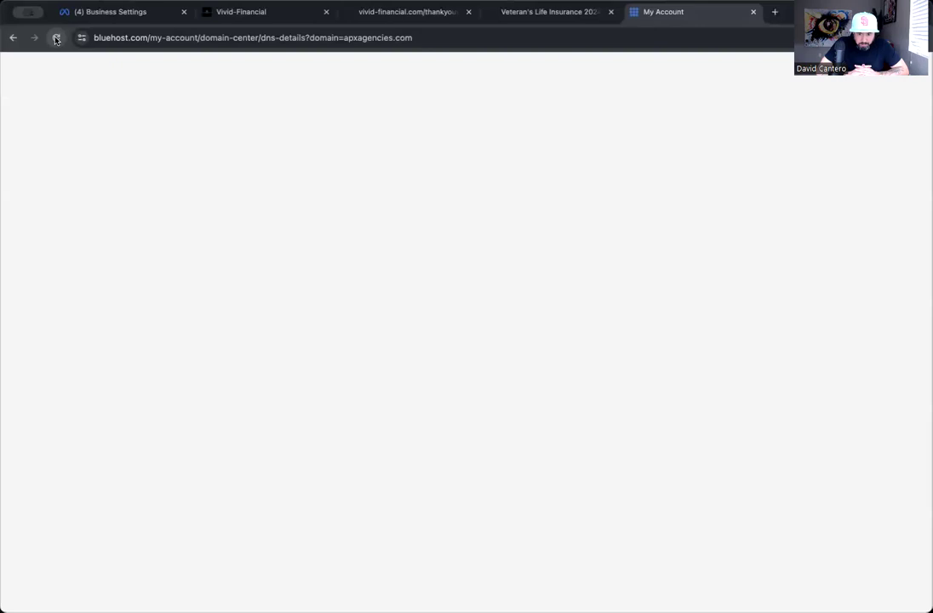
scroll(267, 244, "down", 10)
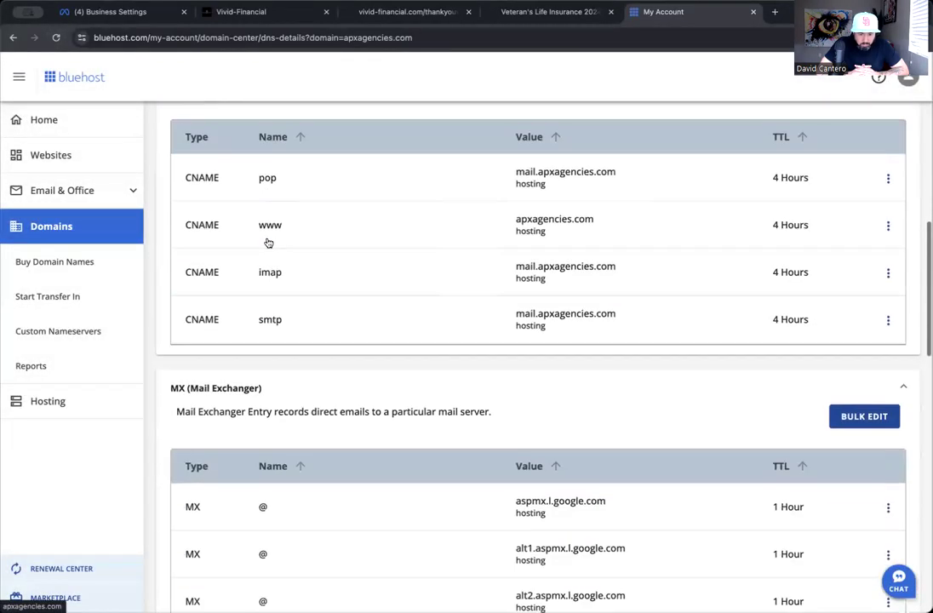
scroll(266, 245, "down", 4)
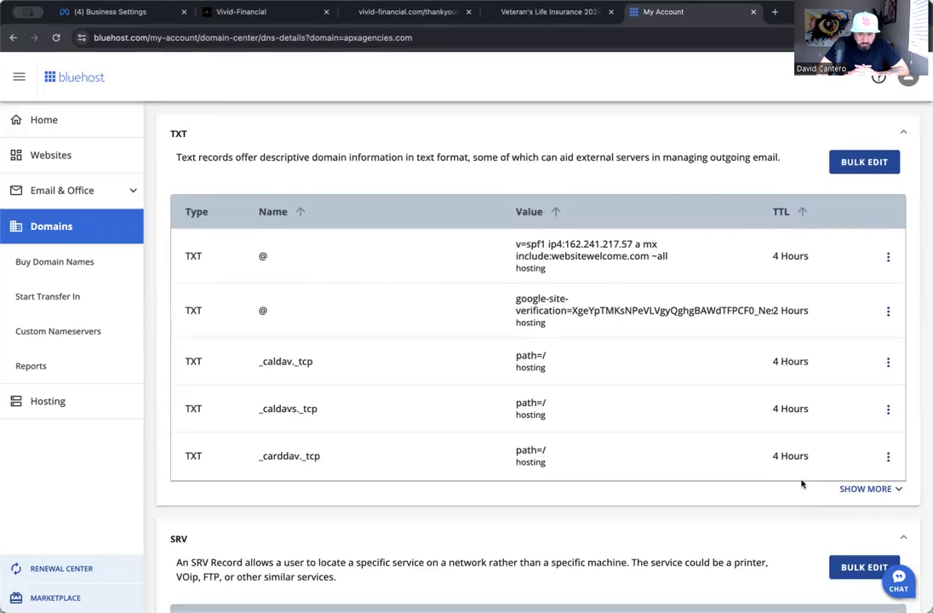
left_click(862, 488)
scroll(585, 430, "down", 1)
scroll(585, 430, "up", 1)
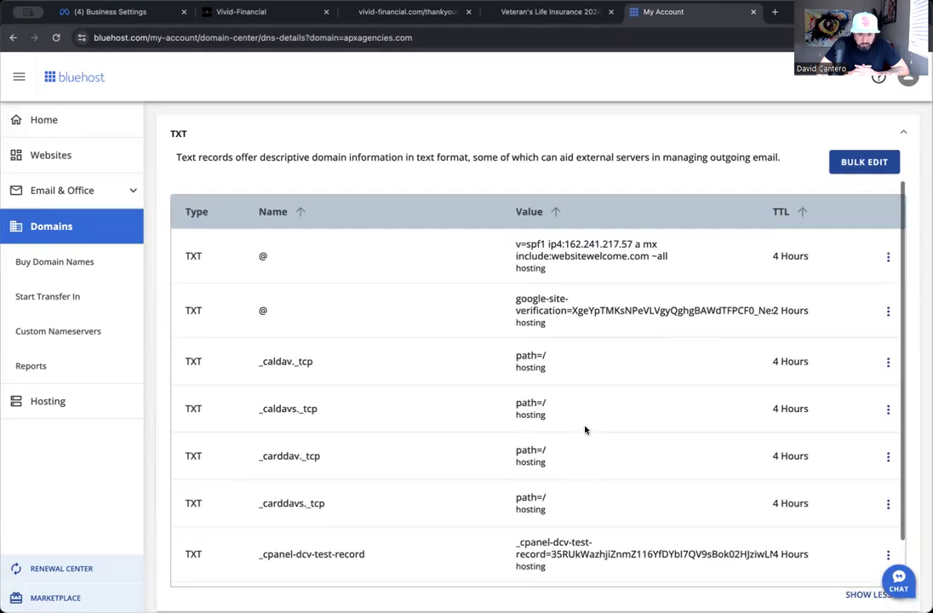
scroll(585, 430, "down", 2)
scroll(585, 430, "up", 2)
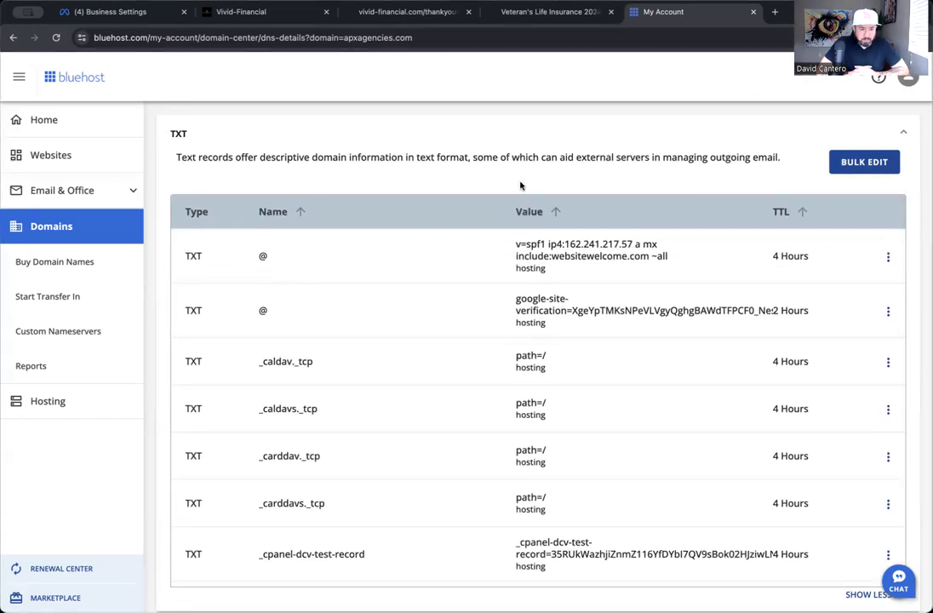
Step: Switch to Meta Business settings and try to verify the apxagencies.com domain through its DNS TXT record
left_click(120, 12)
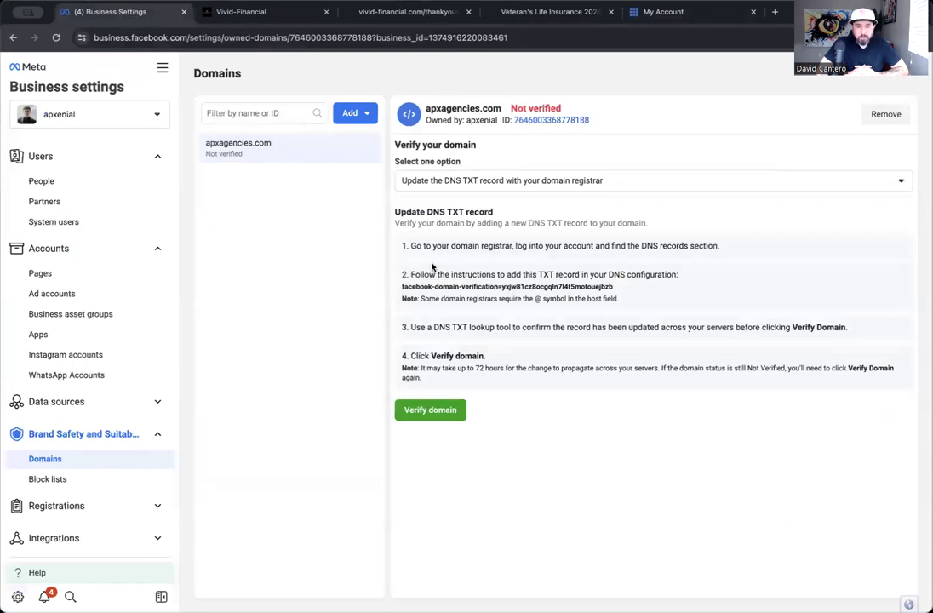
left_click(445, 410)
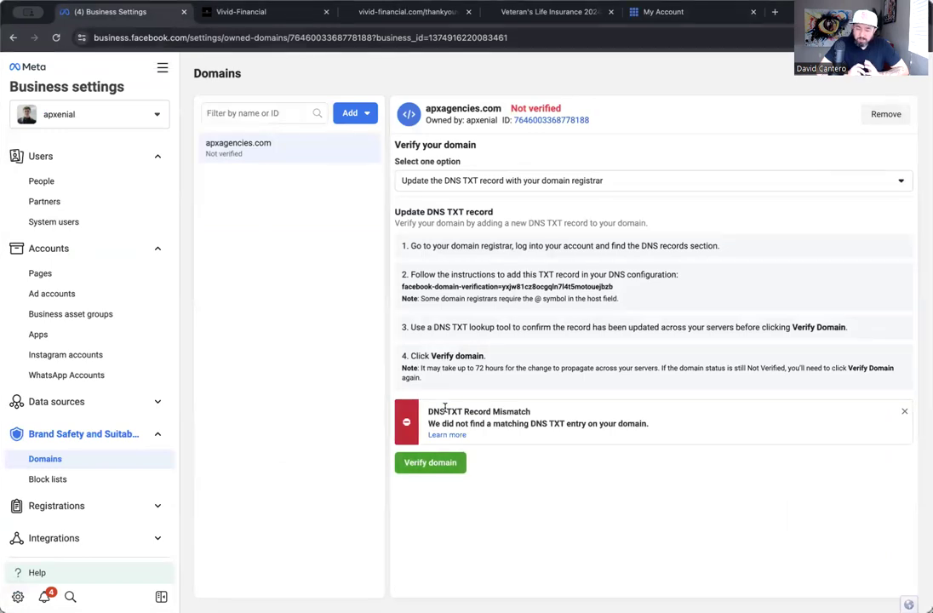
left_click(428, 466)
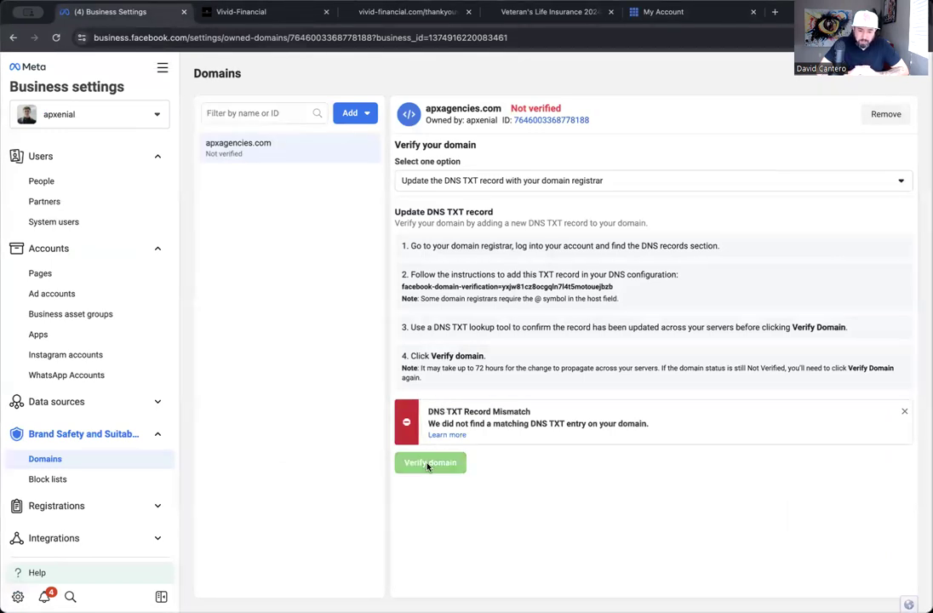
left_click(428, 465)
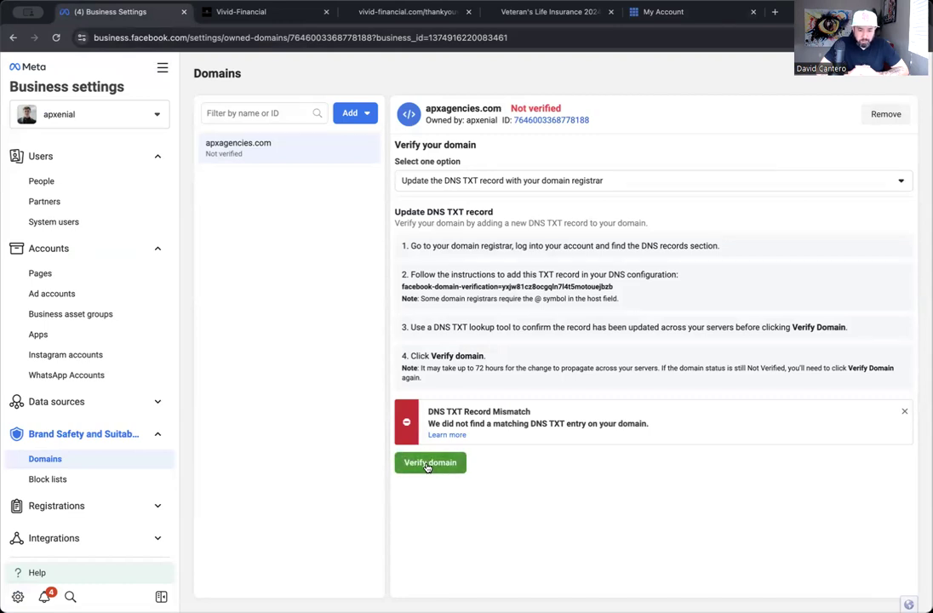
left_click(427, 466)
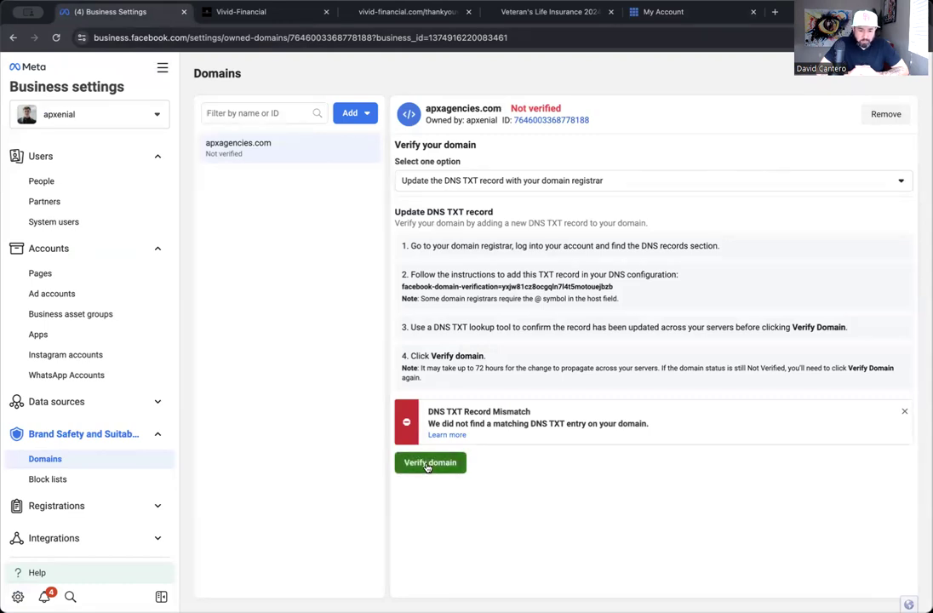
left_click(427, 466)
left_click(428, 466)
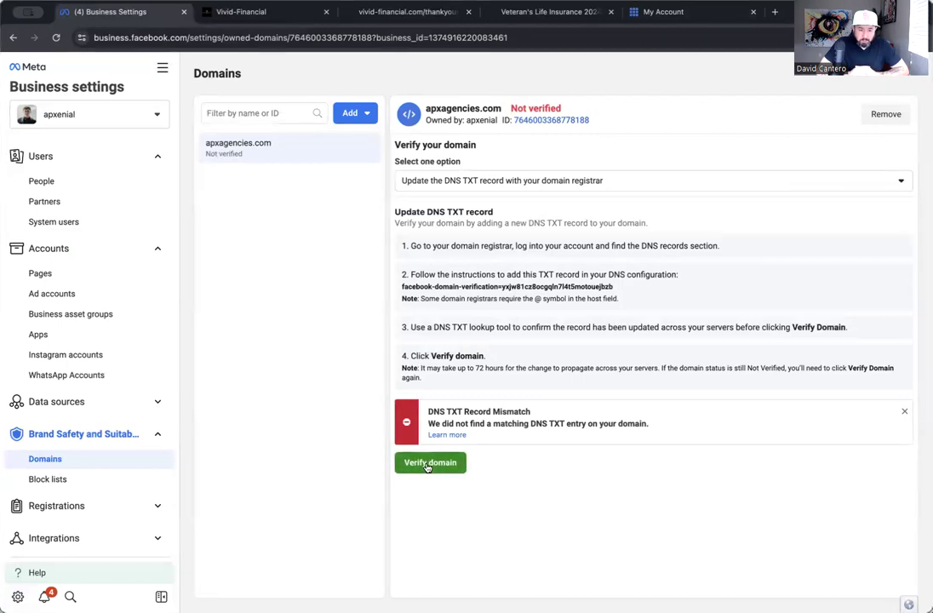
left_click(904, 411)
left_click(458, 411)
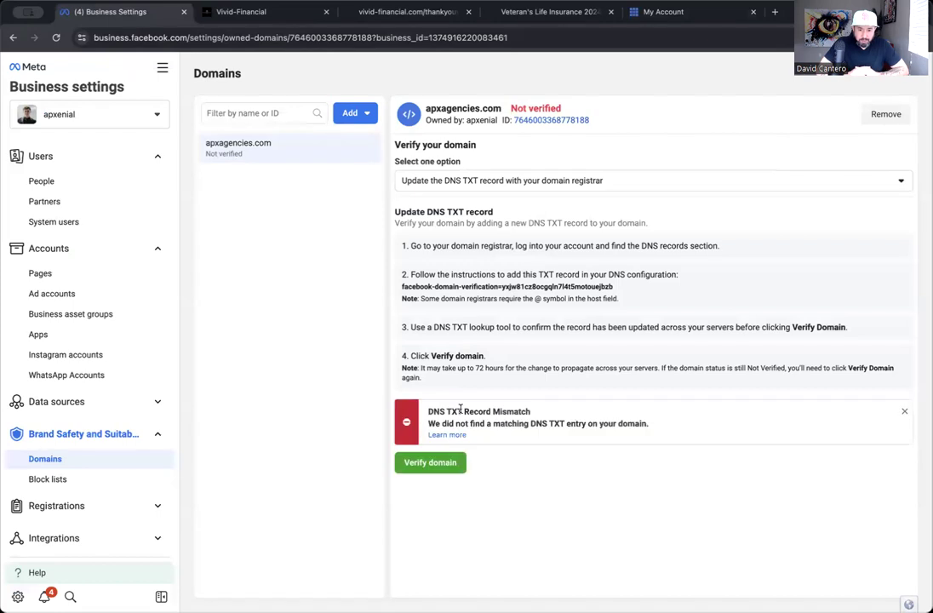
Step: Return to Bluehost, refresh the DNS records of apxagencies.com, and examine the complete TXT list for the Facebook verification entry
left_click(664, 12)
left_click(57, 38)
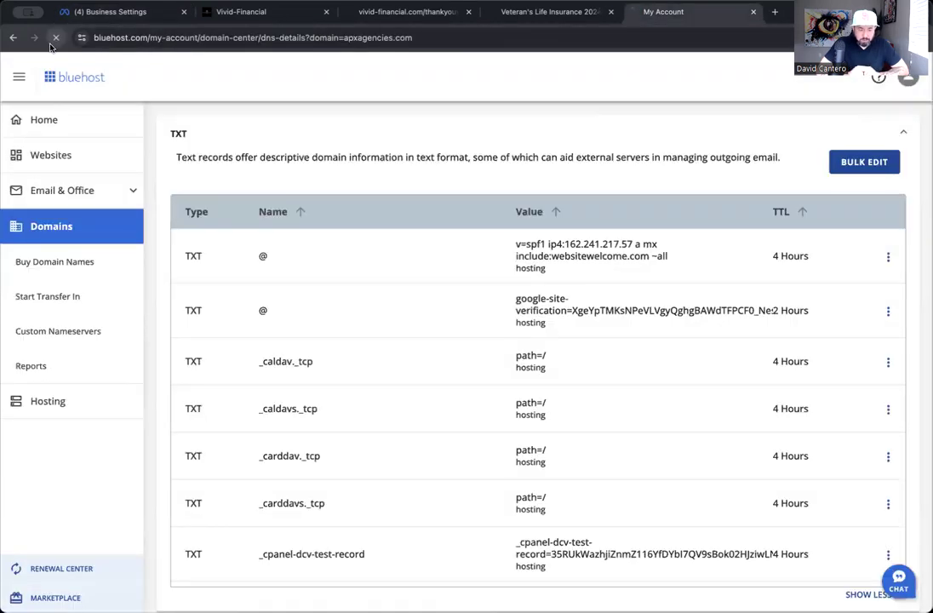
scroll(490, 388, "down", 10)
scroll(490, 387, "down", 6)
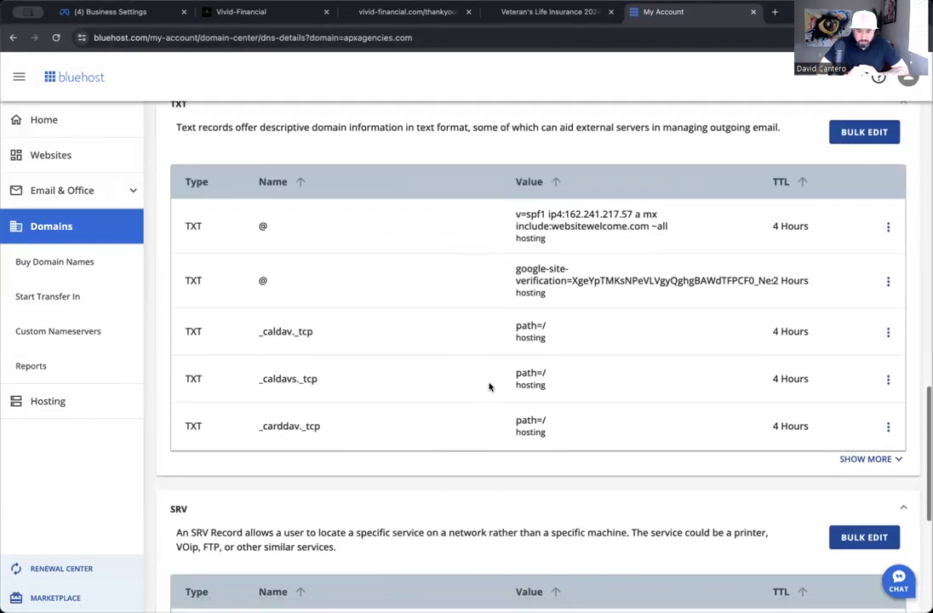
left_click(869, 459)
scroll(655, 457, "down", 1)
scroll(649, 457, "up", 2)
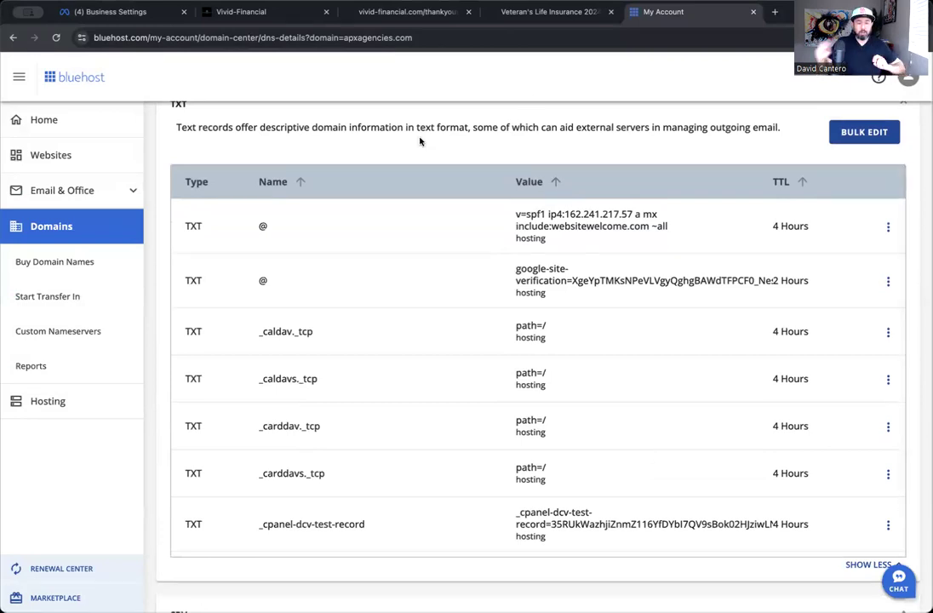
scroll(420, 141, "up", 8)
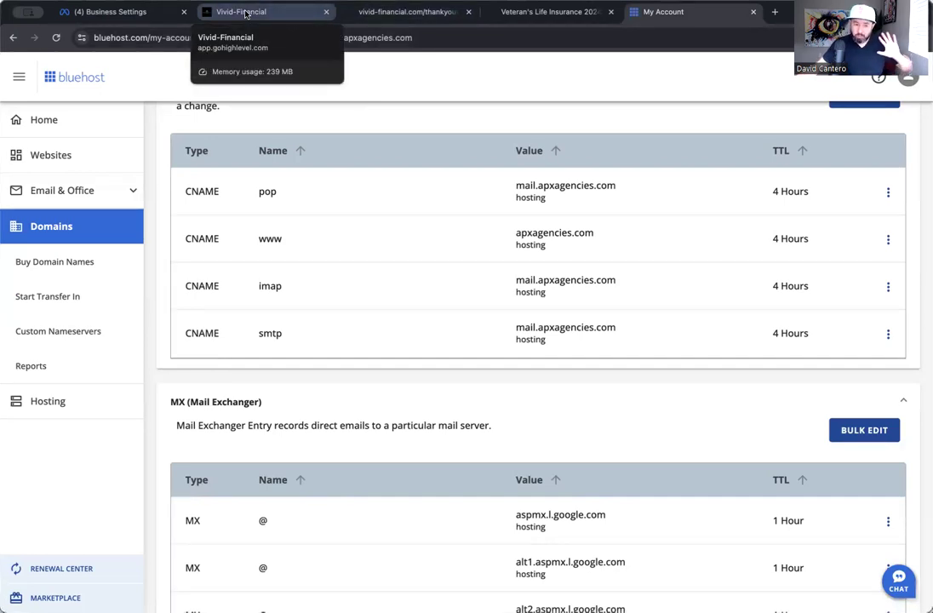
left_click(56, 39)
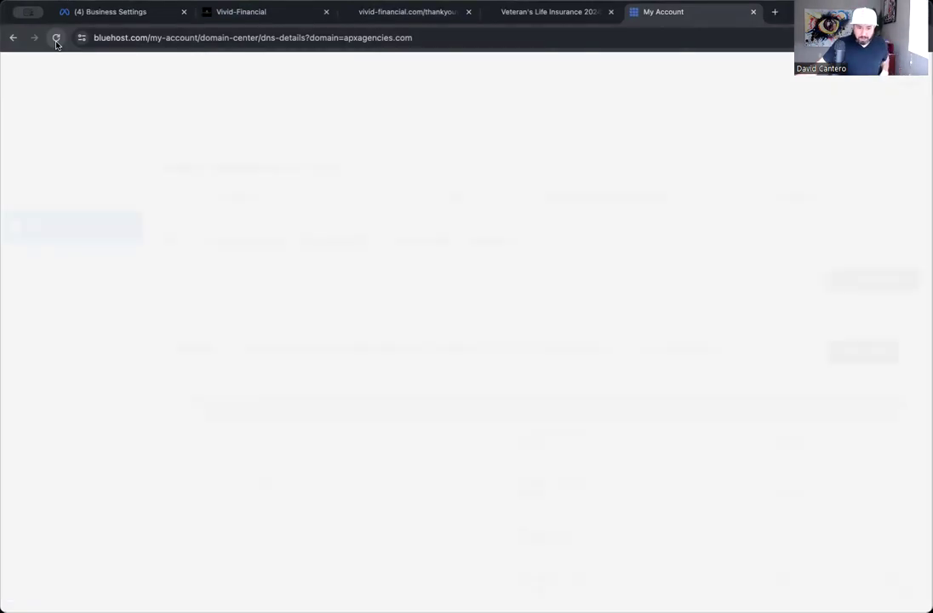
scroll(357, 213, "down", 15)
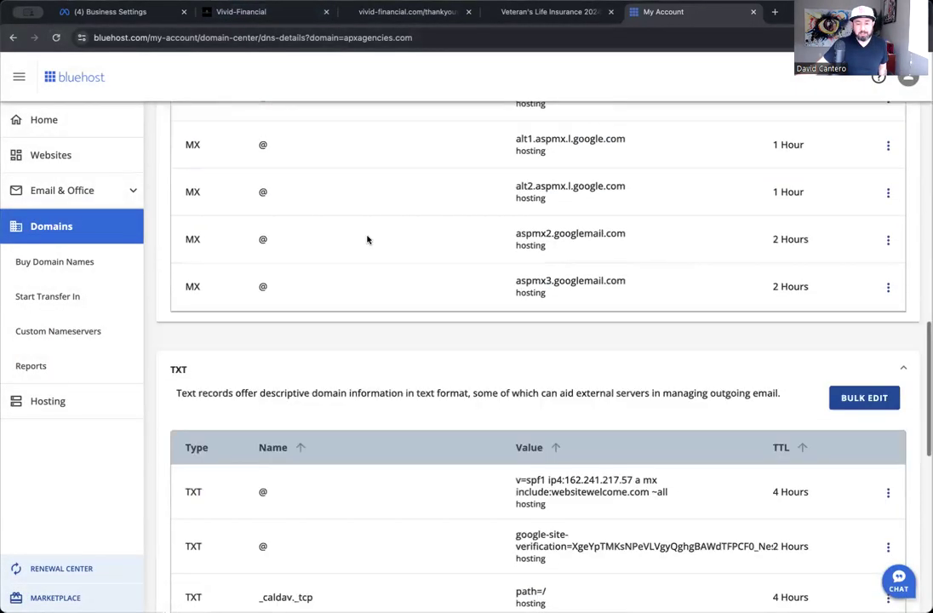
scroll(368, 239, "down", 5)
Step: Switch to the Vivid Financial funnel in GoHighLevel and view the Veteran's Benefits 2024 step, highlighting its address vivid-financial.com/veterans
left_click(255, 13)
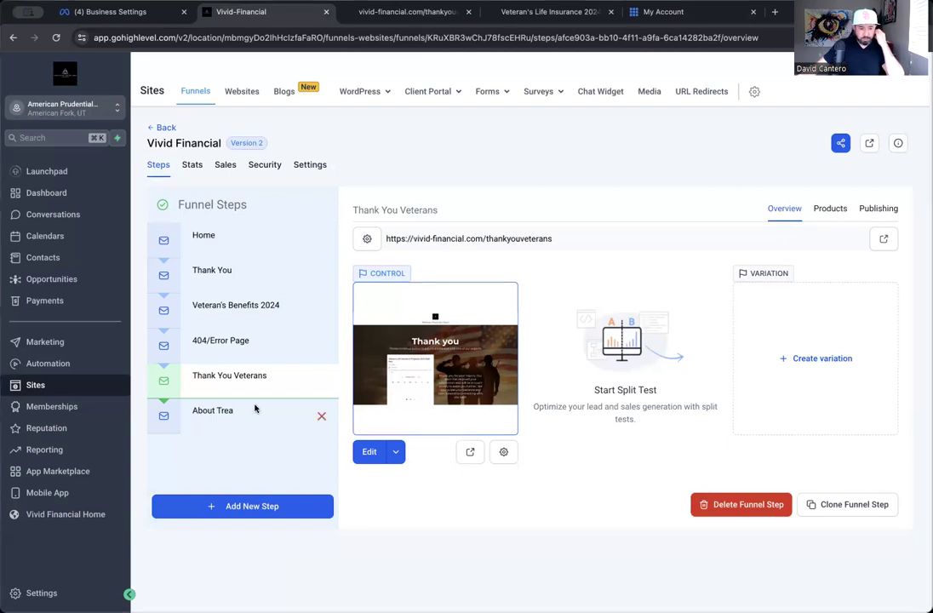
left_click(247, 308)
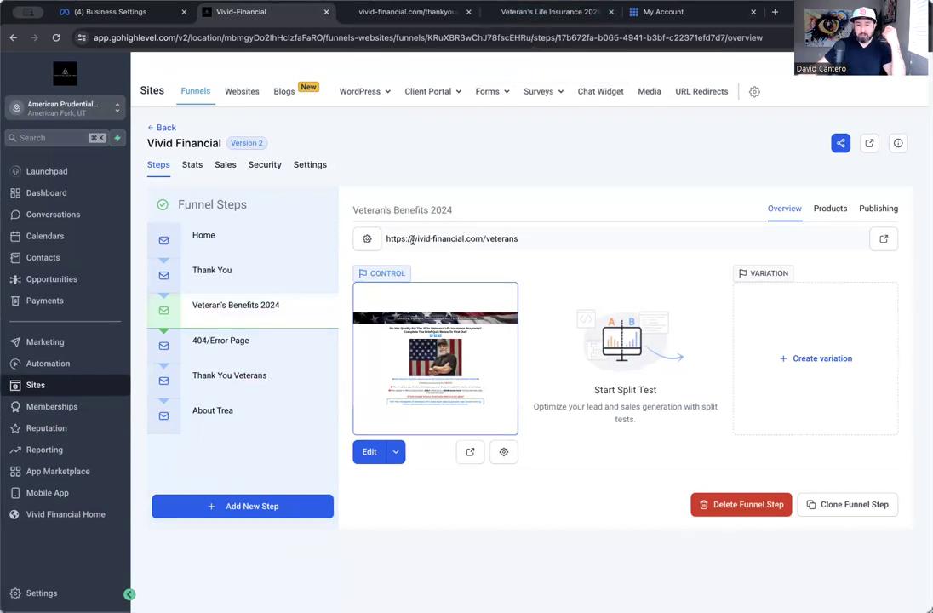
left_click_drag(413, 240, 520, 239)
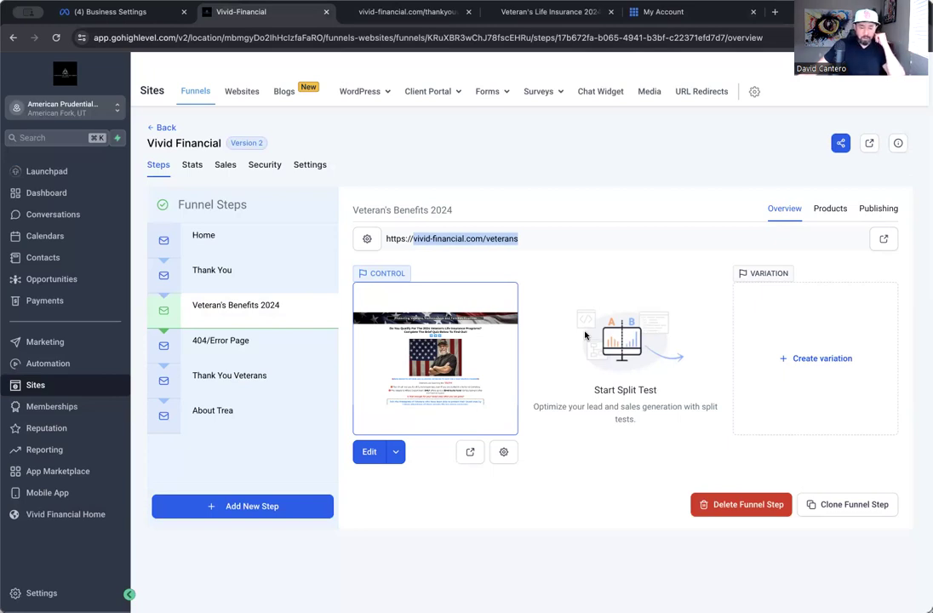
Step: Return to Meta Business settings, verify the apxagencies.com domain, and close the confirmation dialog
left_click(118, 11)
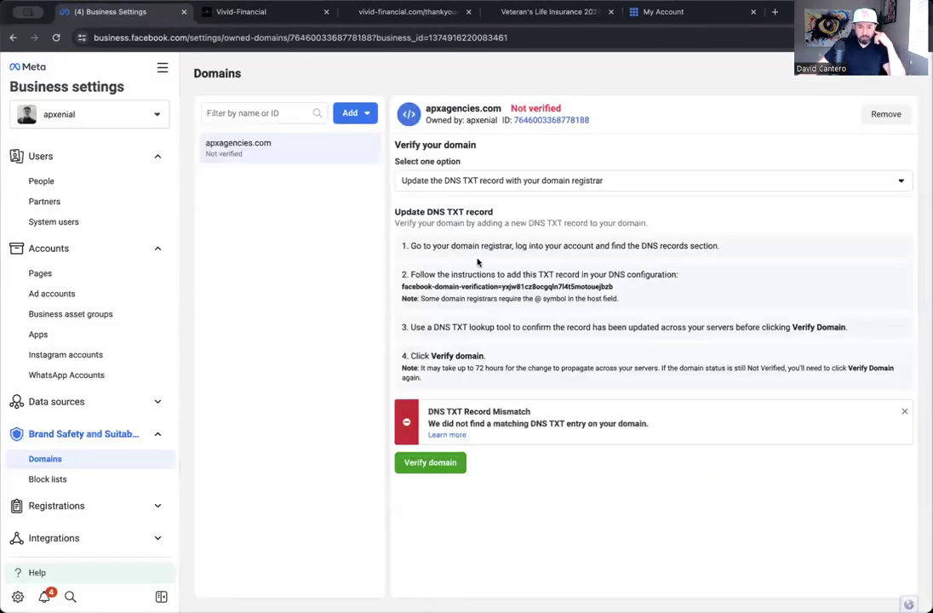
left_click(435, 468)
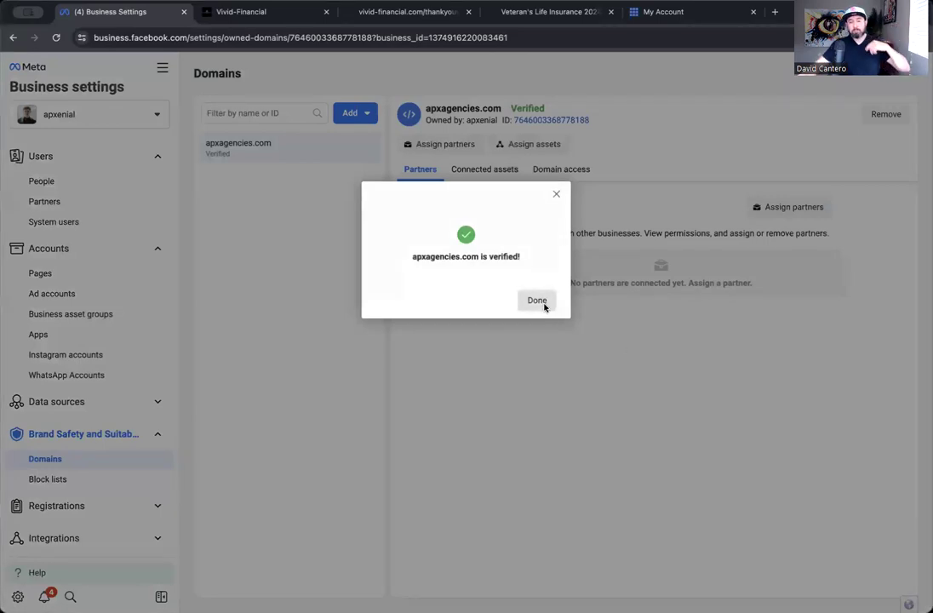
left_click(545, 308)
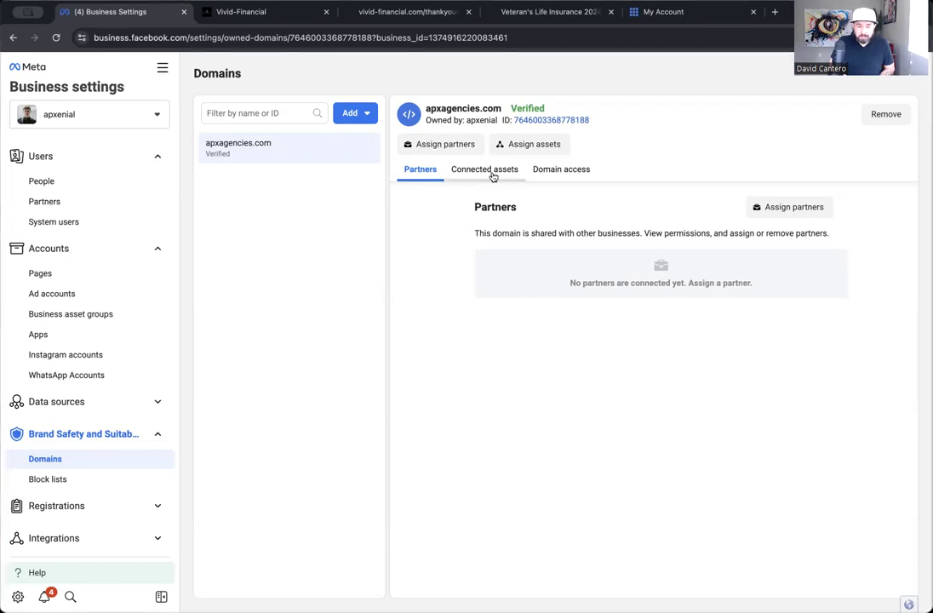
Step: Assign the American Prudential Xenial page to the apxagencies.com domain and close the confirmation
left_click(525, 150)
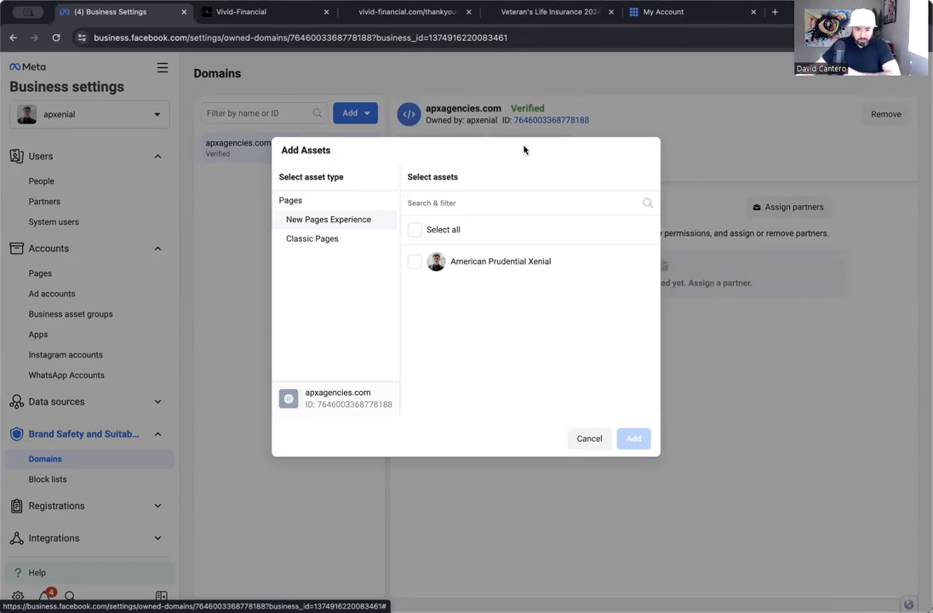
left_click(413, 262)
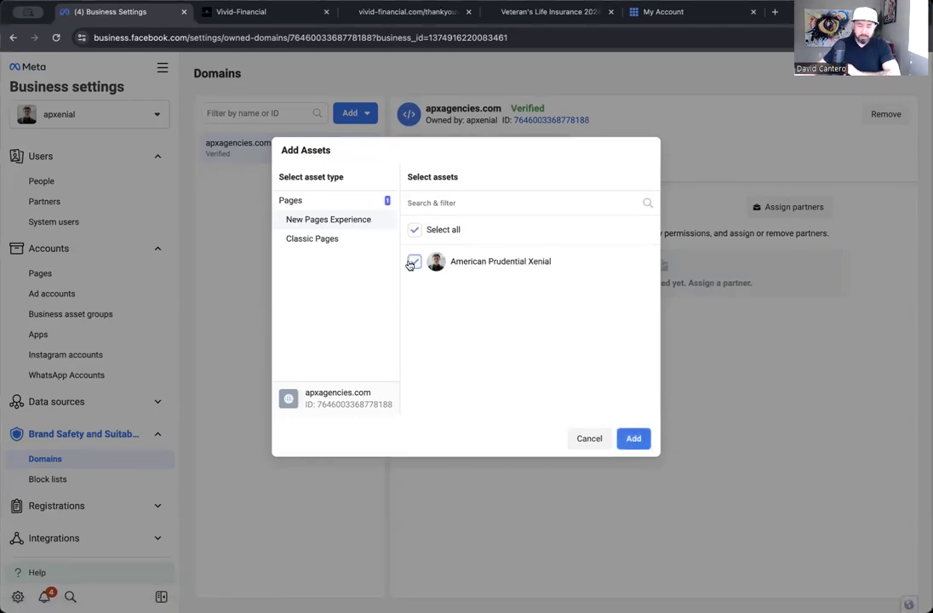
left_click(630, 439)
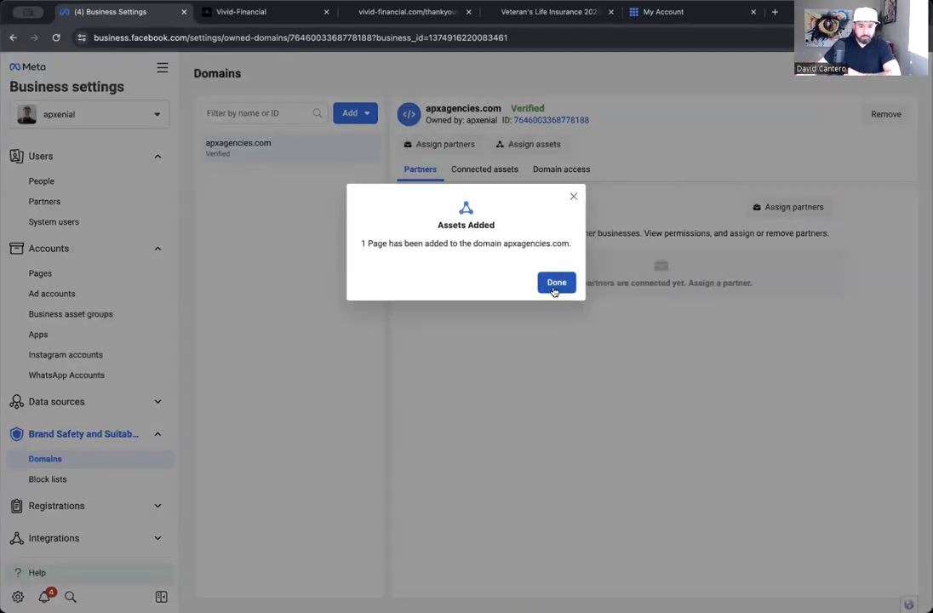
left_click(556, 283)
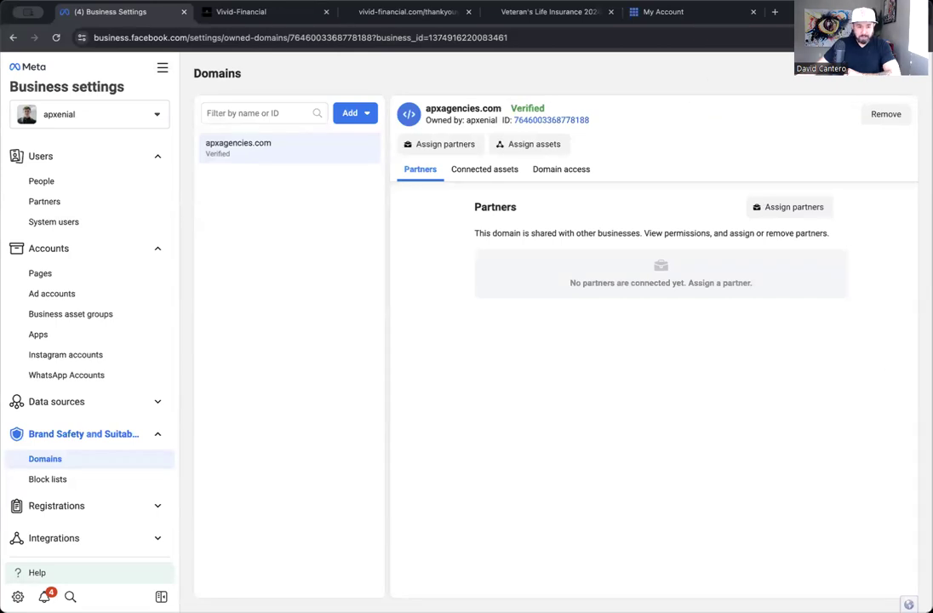
Step: Open Audiences from the Meta business tools and switch to the apxenial ad account
left_click(160, 69)
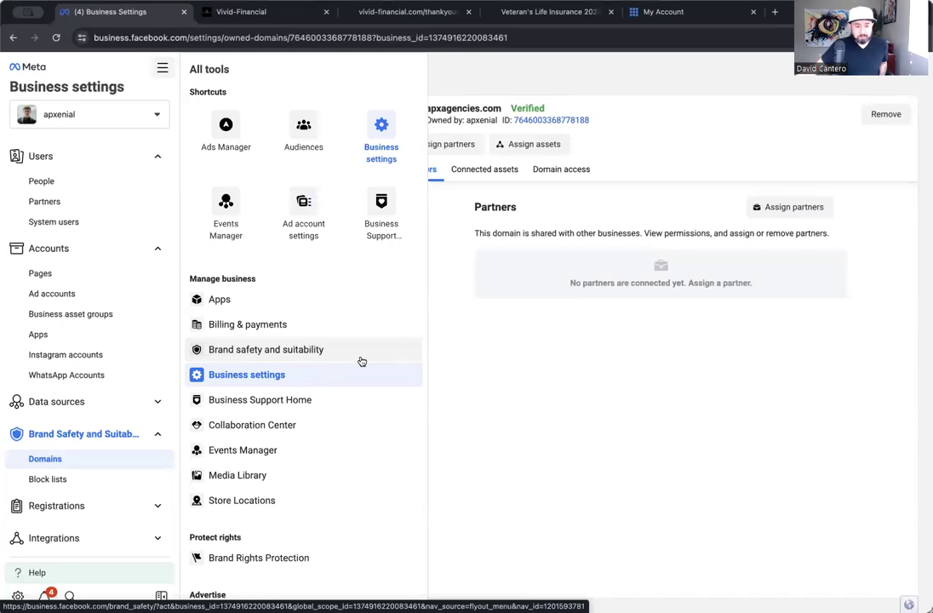
left_click(304, 152)
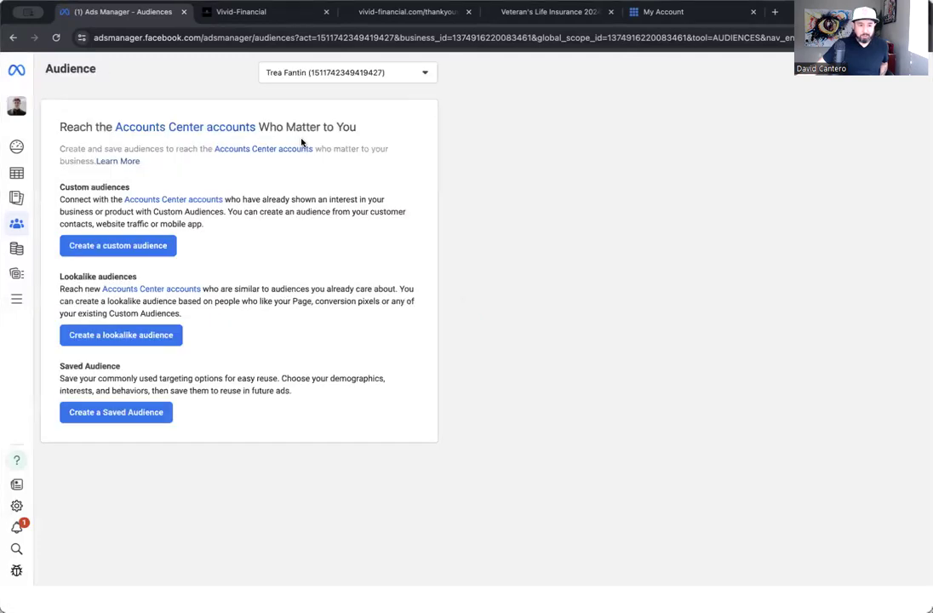
left_click(303, 69)
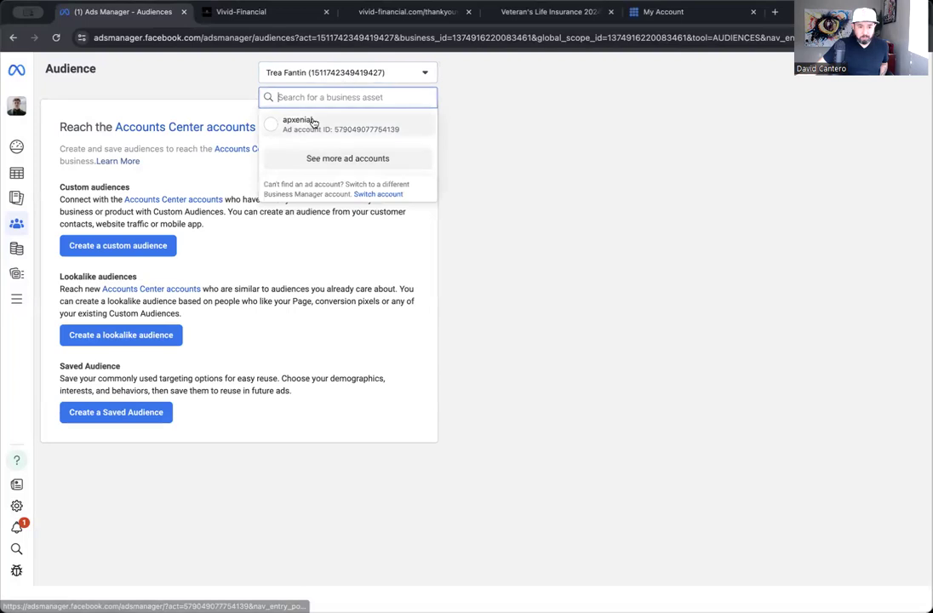
left_click(329, 139)
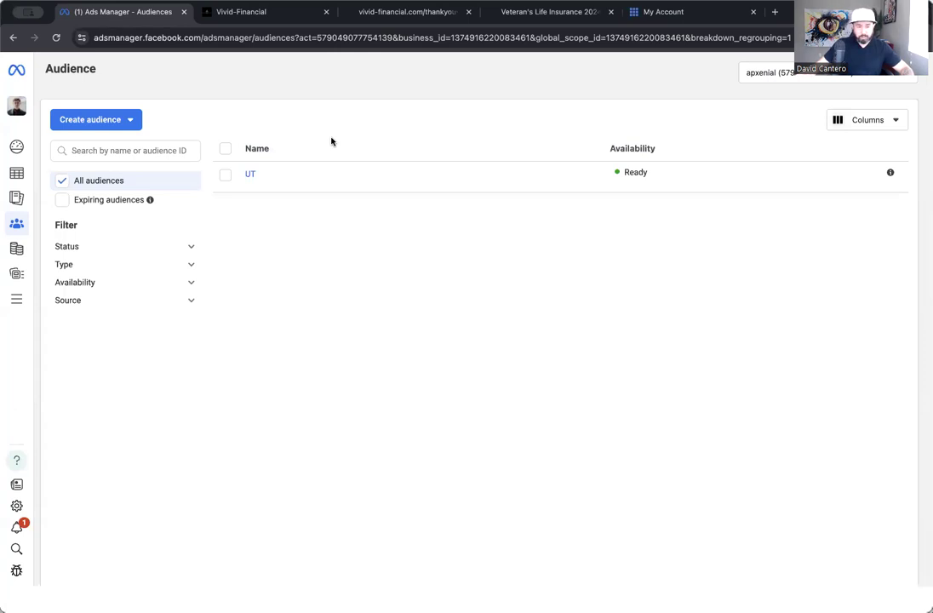
Step: Start a new custom audience using Website as its source
left_click(120, 123)
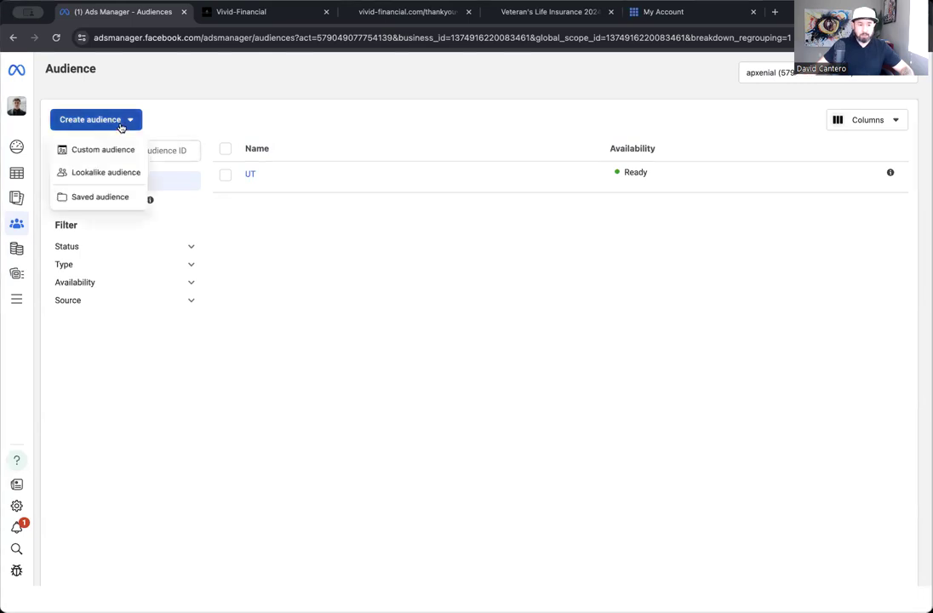
left_click(115, 147)
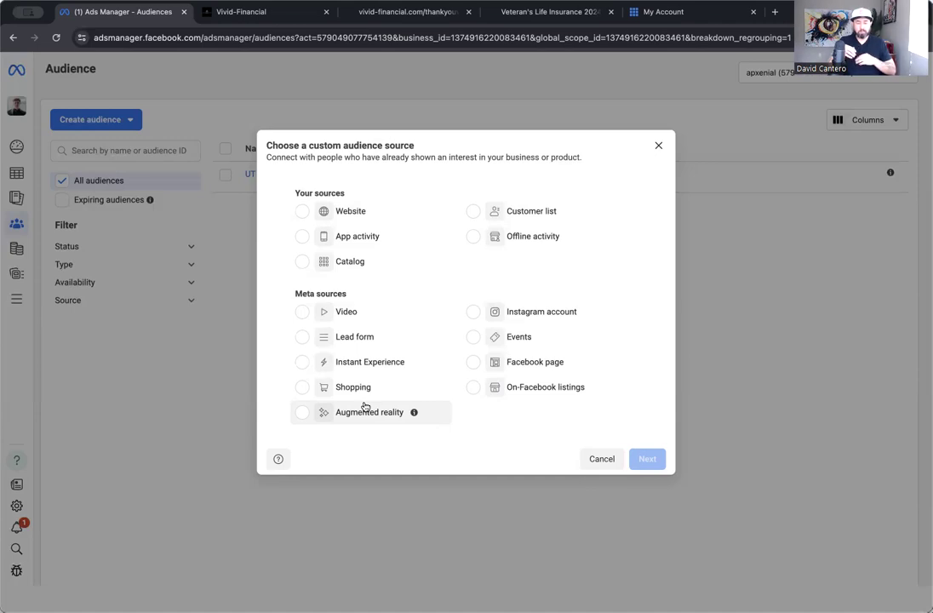
left_click(320, 208)
left_click(647, 459)
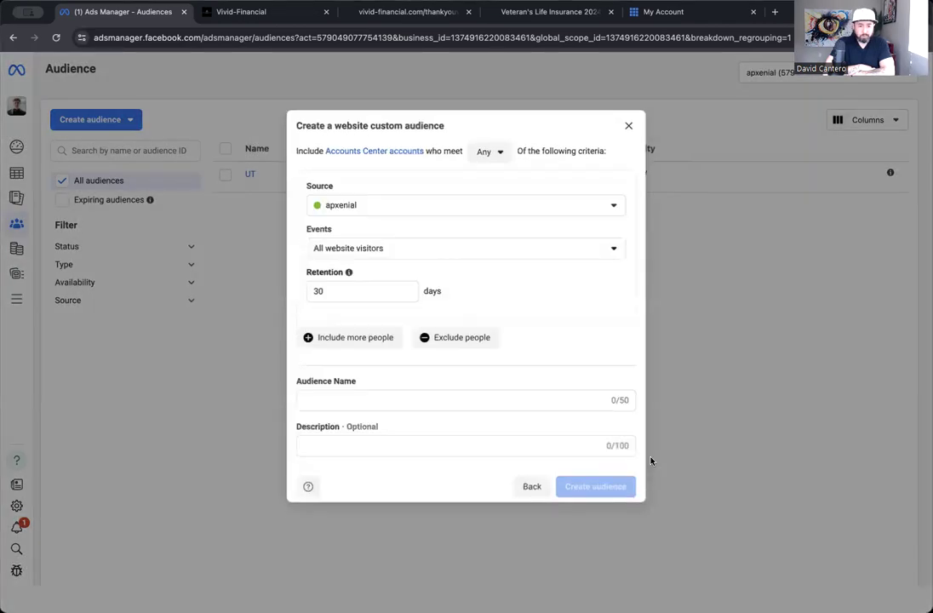
left_click(610, 398)
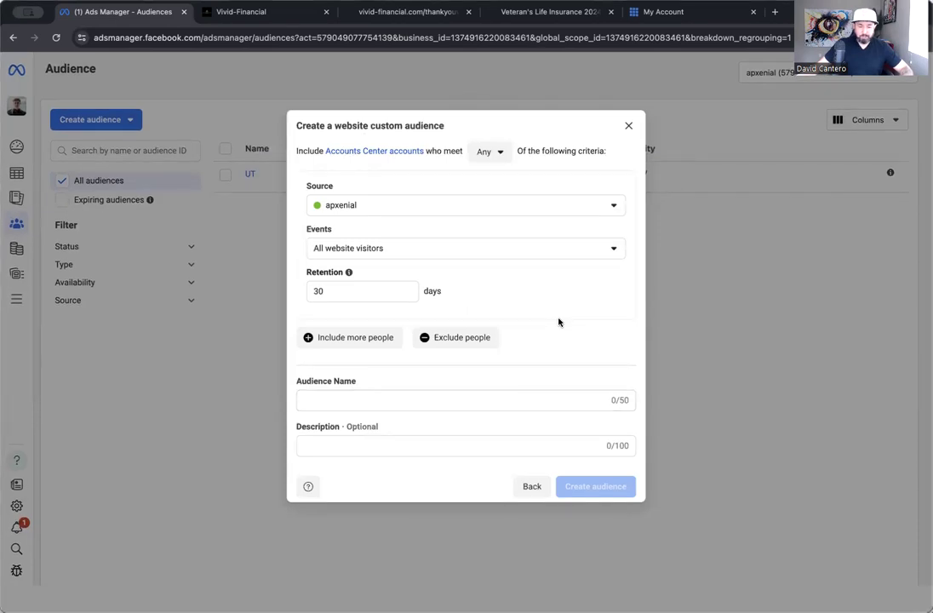
Step: Set the inclusion event to People who visited specific web pages and its retention to 180 days
left_click(522, 250)
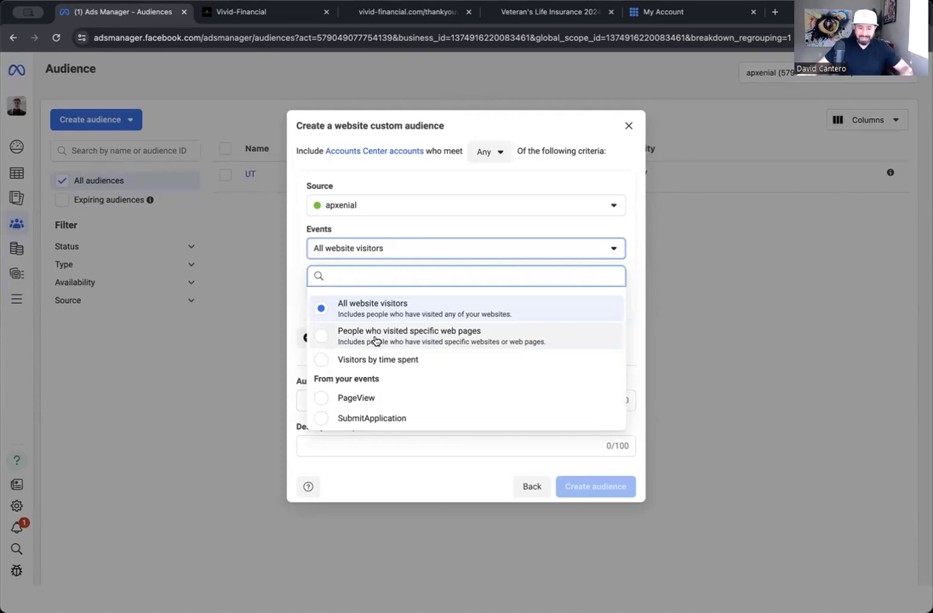
left_click(376, 334)
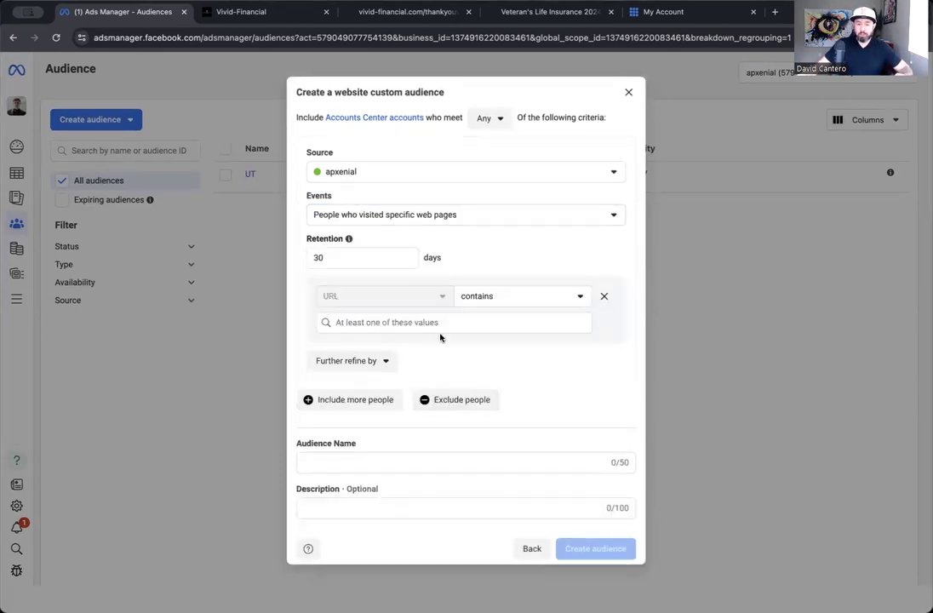
double_click(379, 257)
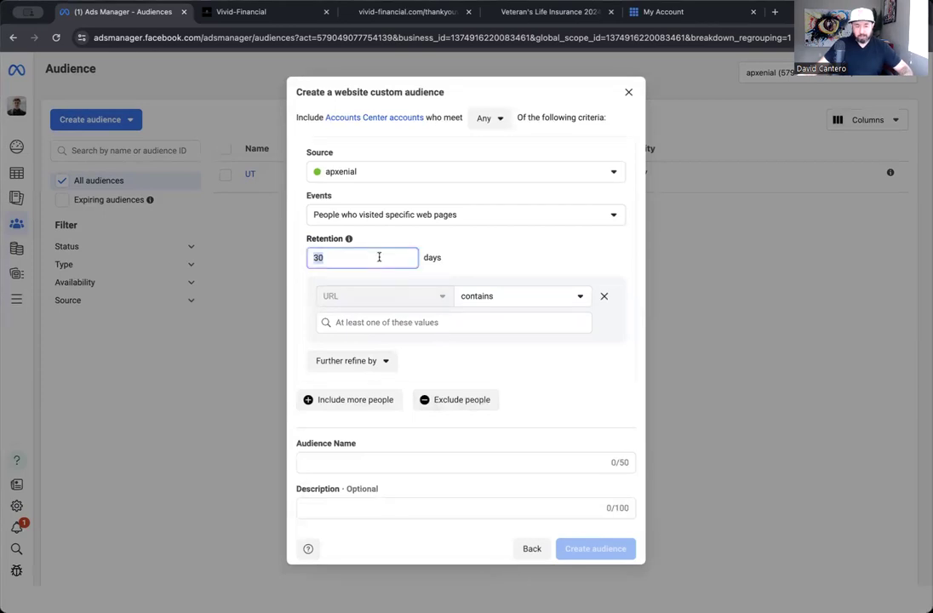
type("180")
left_click(470, 252)
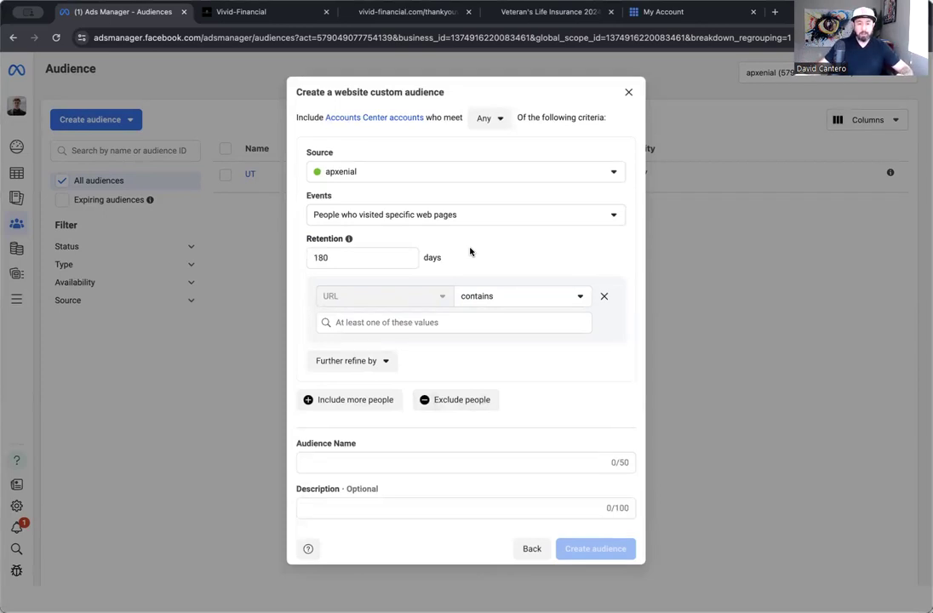
Step: Add vivid-financial.com/veterans as the URL value that included visitors' pages must contain
left_click(423, 324)
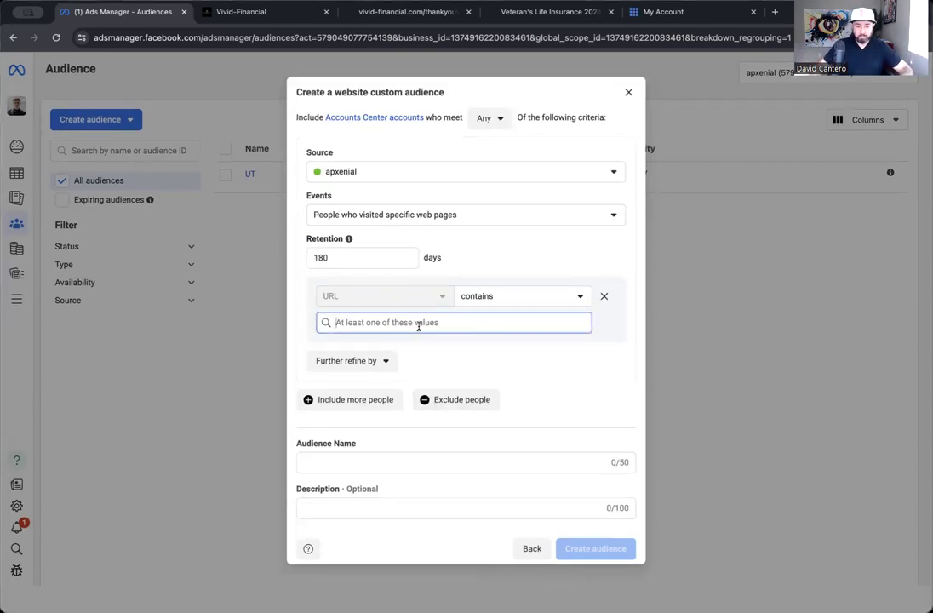
type("vivid-financial.com/veterans")
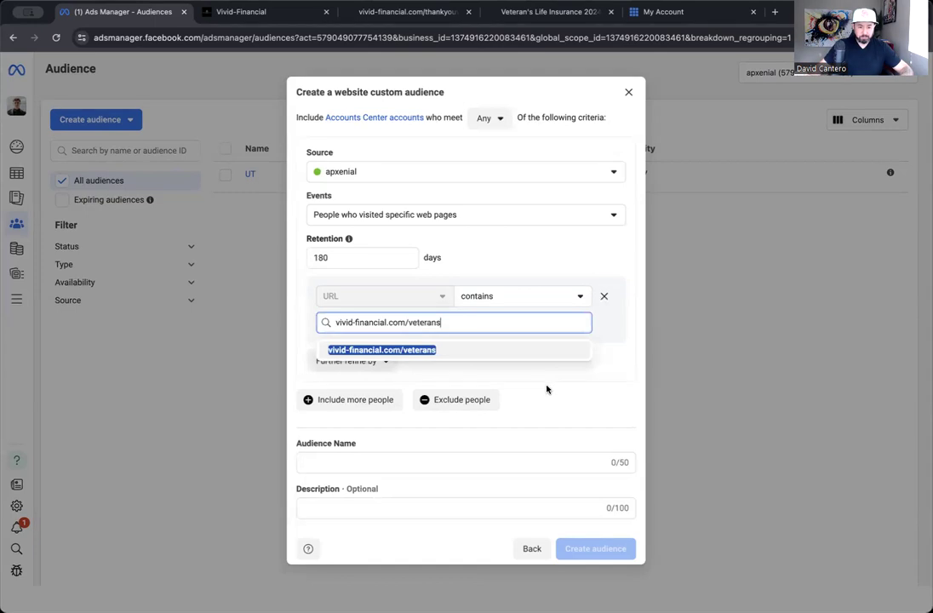
left_click(431, 354)
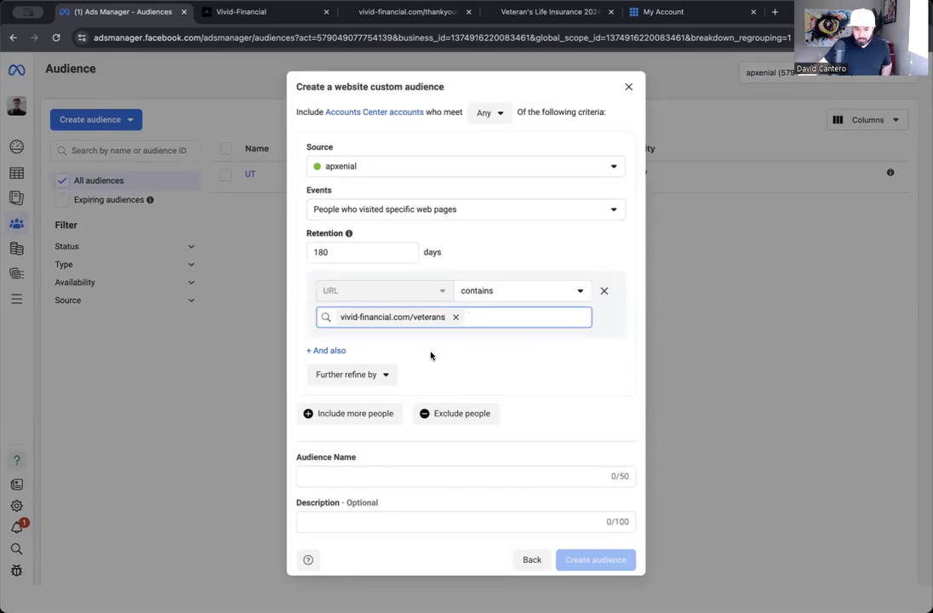
Step: Add an exclusion rule for People who visited specific web pages with a retention of 180 days
left_click(454, 419)
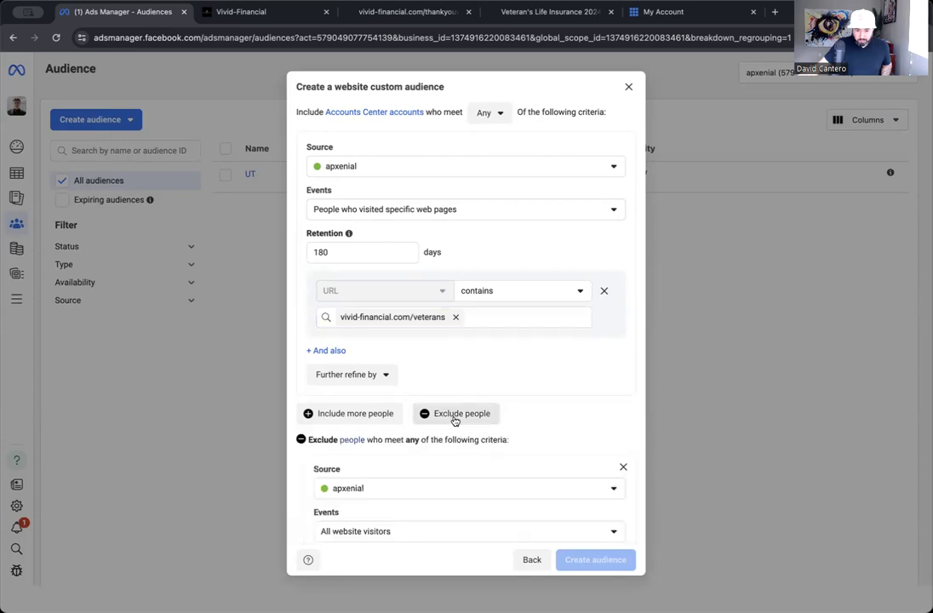
scroll(455, 418, "down", 5)
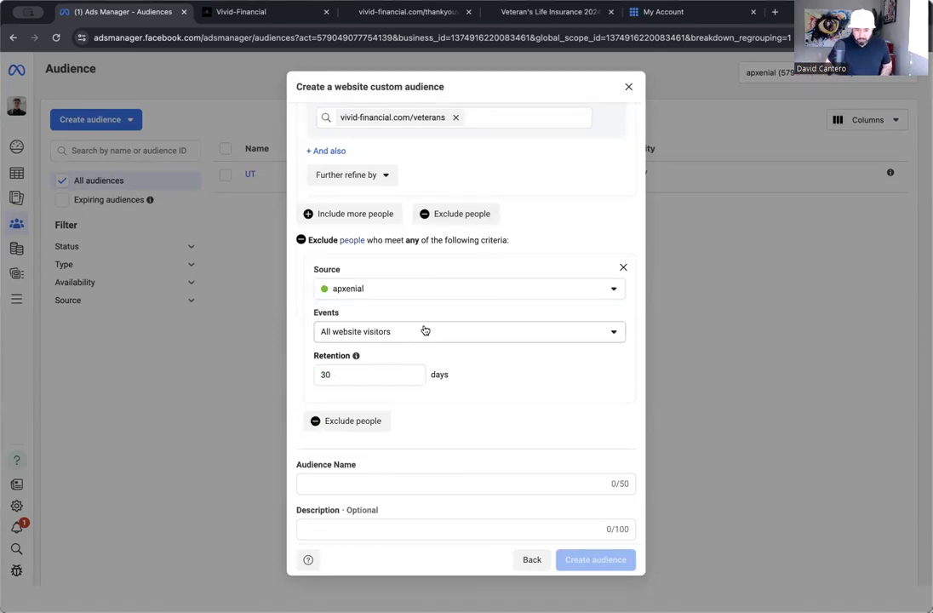
left_click(376, 340)
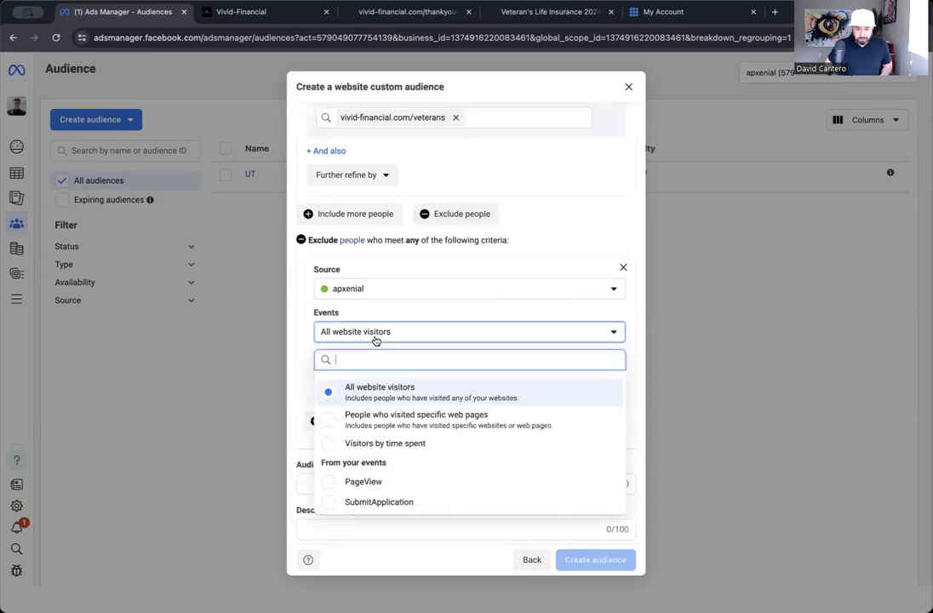
left_click(378, 415)
double_click(340, 377)
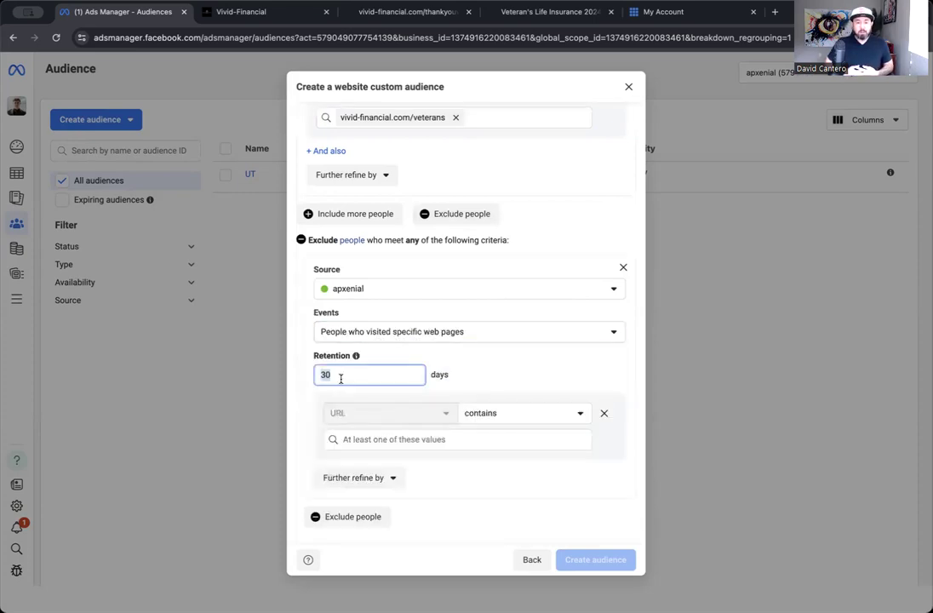
type("180")
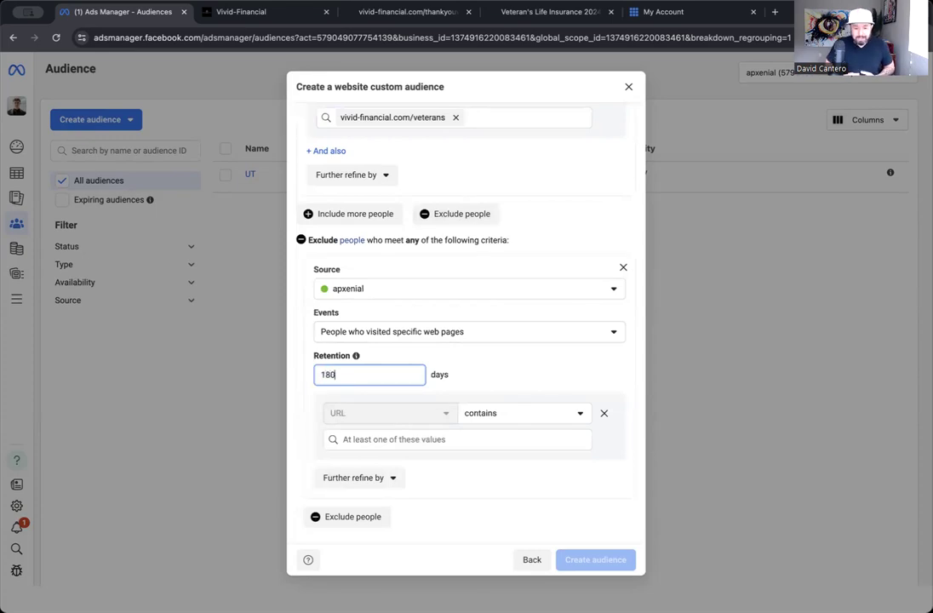
left_click(472, 404)
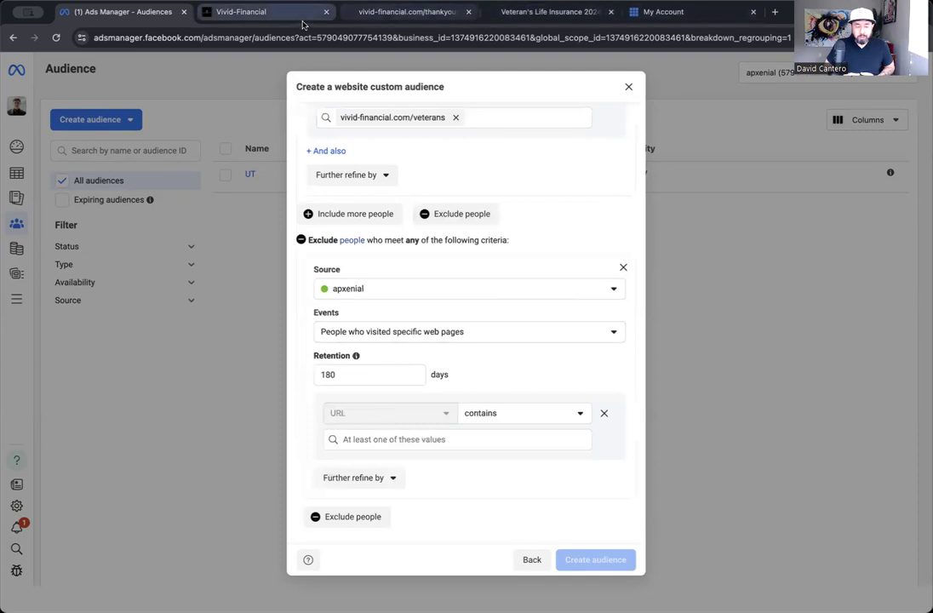
Step: Switch to the Vivid Financial funnel in GoHighLevel and copy the Thank You Veterans step's address without its https prefix
left_click(256, 14)
left_click(256, 385)
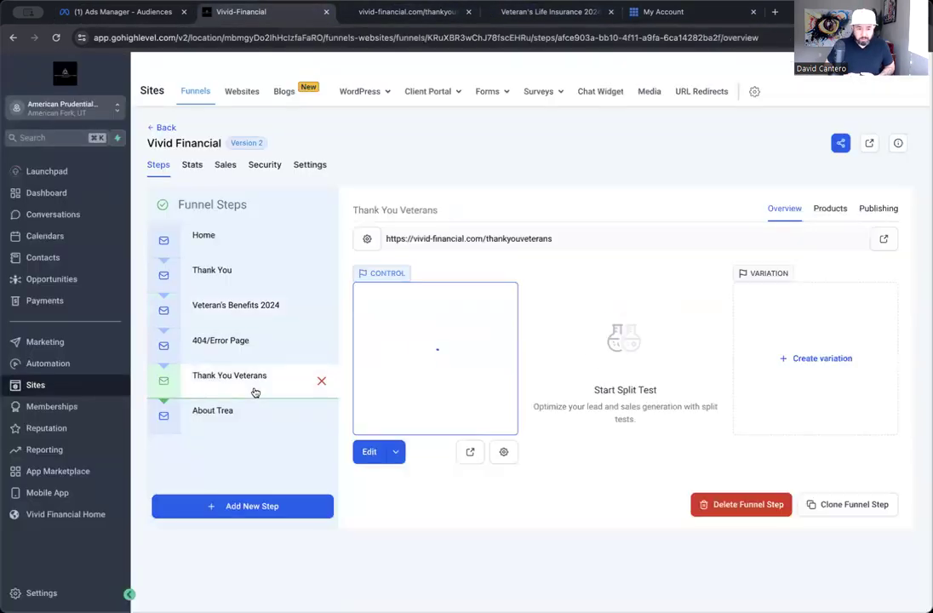
triple_click(467, 234)
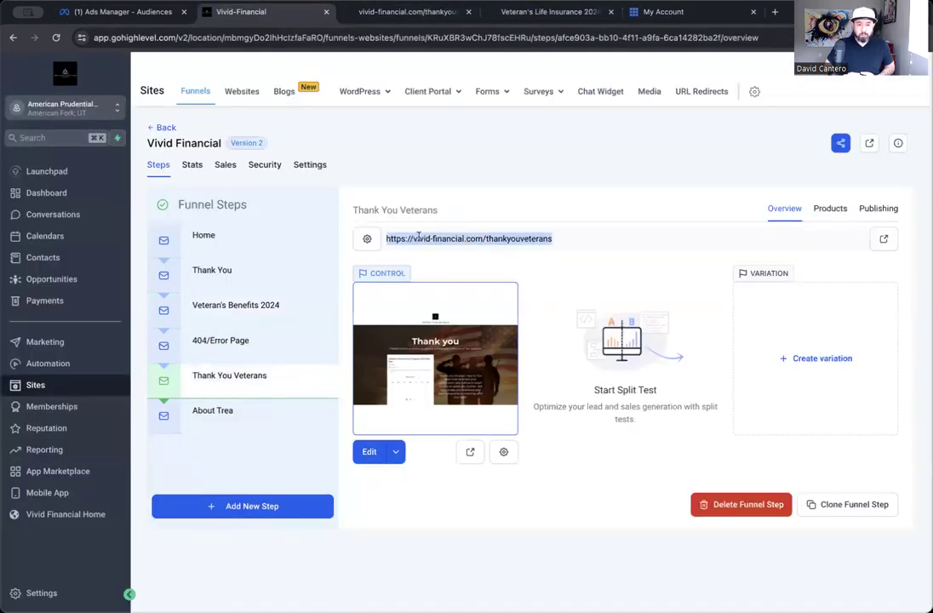
left_click(433, 317)
left_click_drag(387, 238, 555, 240)
key("ctrl+c")
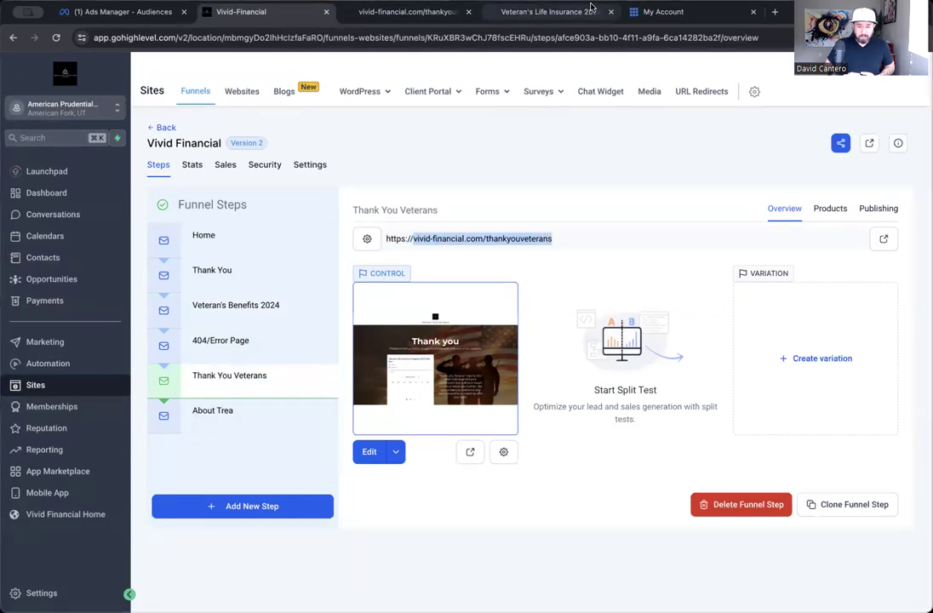
Step: Return to Meta Ads Manager and add vivid-financial.com/thankyouveterans as the exclusion rule's URL value
left_click(123, 11)
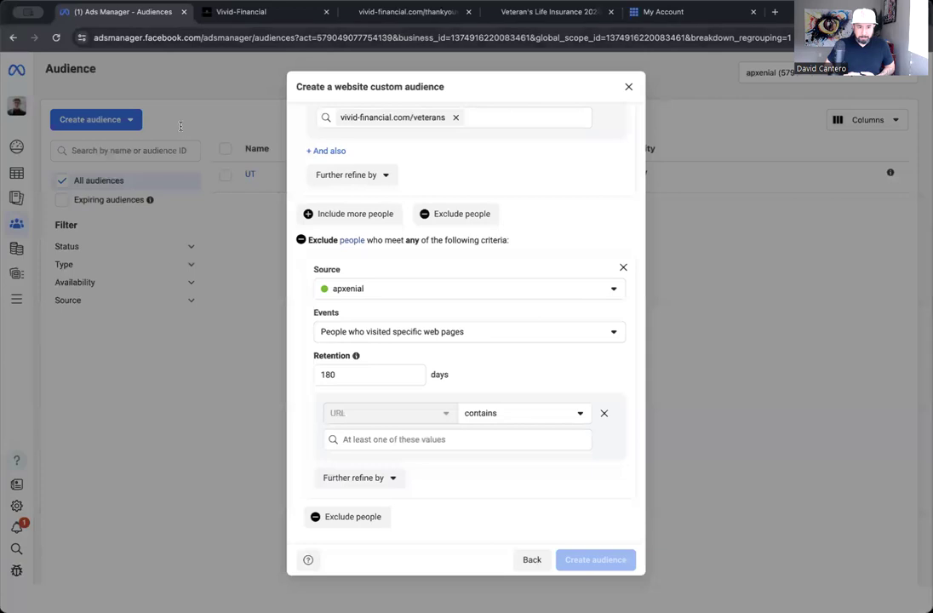
left_click(383, 440)
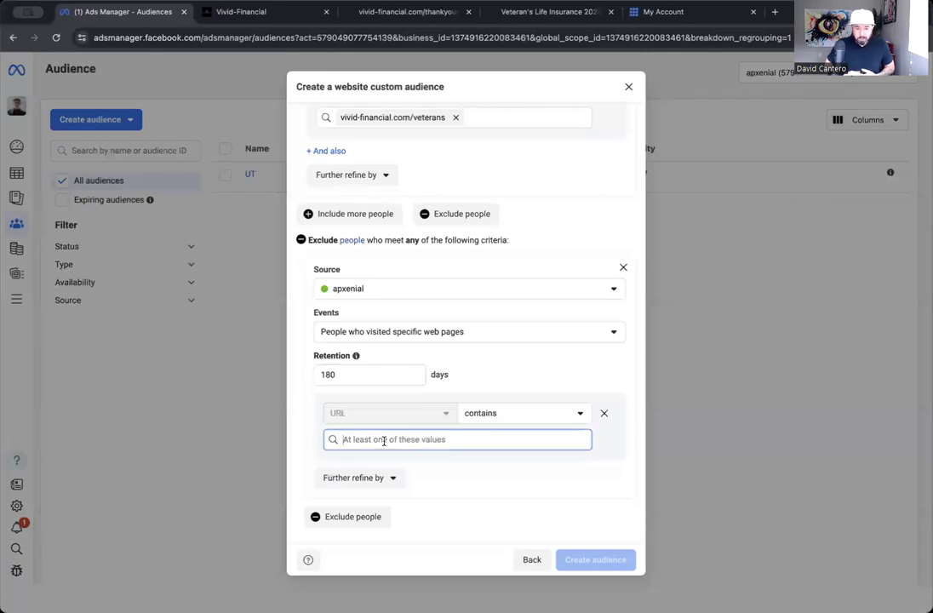
key("ctrl+v")
left_click(470, 467)
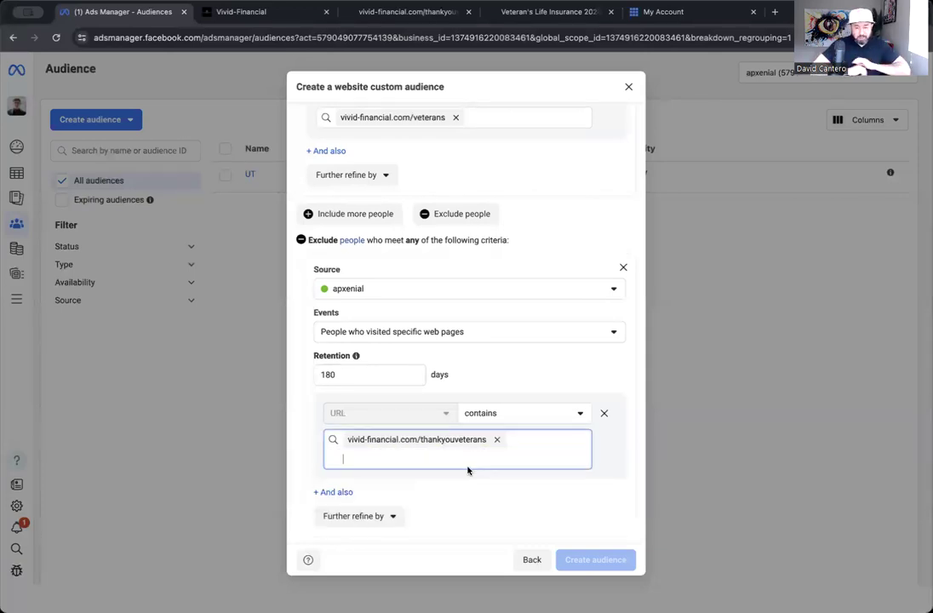
Step: Open the audience name field below the exclusion rule for editing
scroll(467, 471, "down", 1)
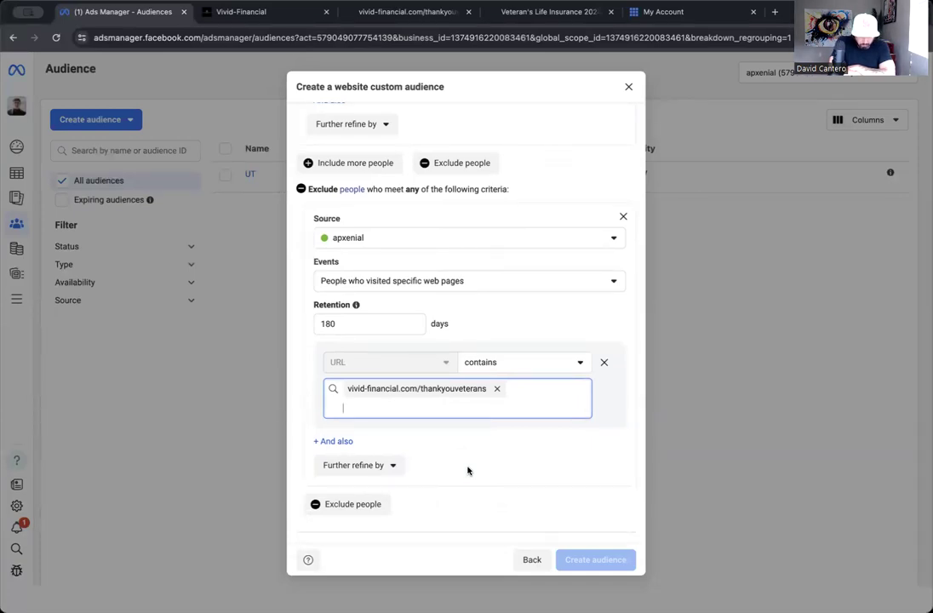
scroll(467, 471, "down", 2)
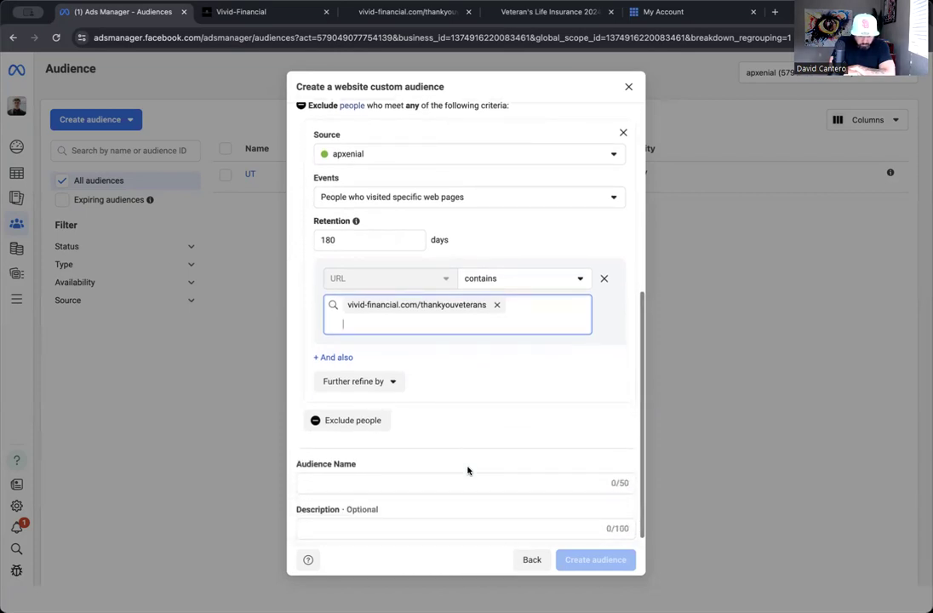
scroll(468, 383, "down", 1)
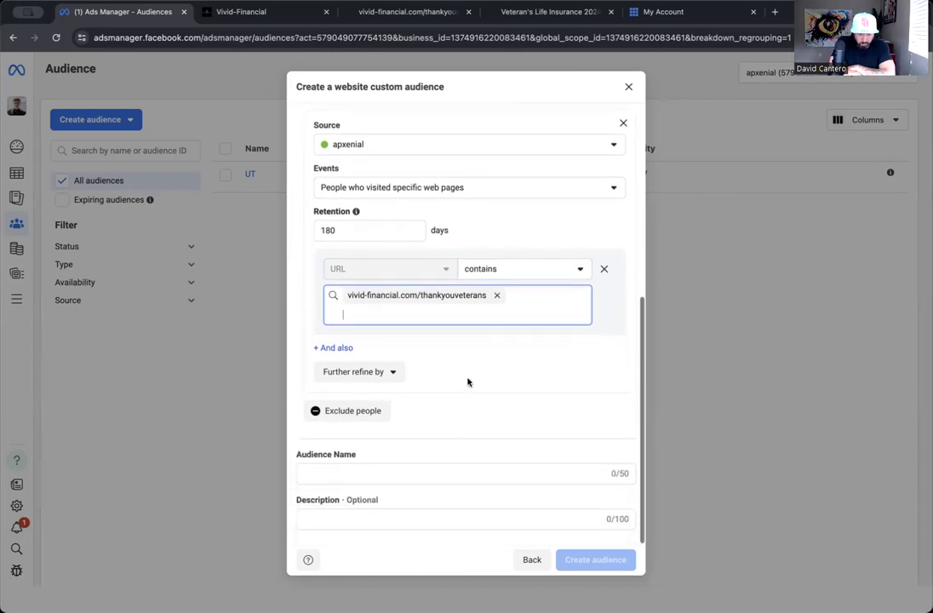
left_click(420, 468)
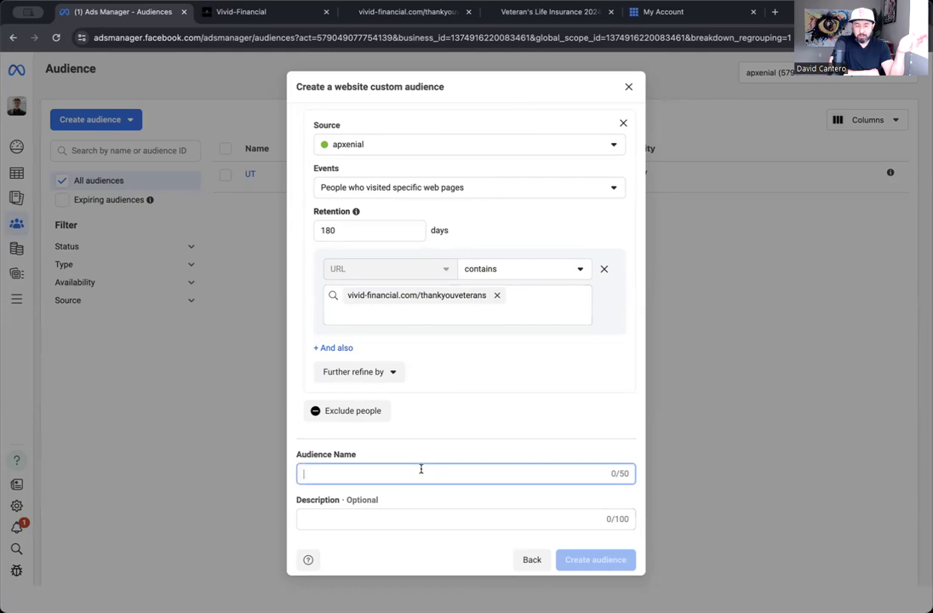
Step: Switch to GoHighLevel, view the AMERICAN PRUDENTIAL XENIAL funnel's steps and return to the funnel list
left_click(235, 12)
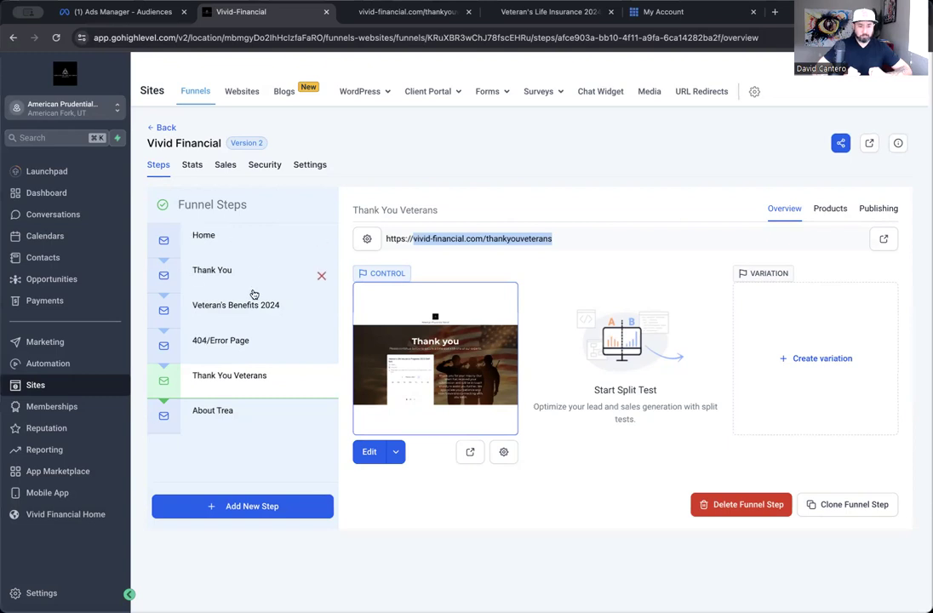
left_click(161, 127)
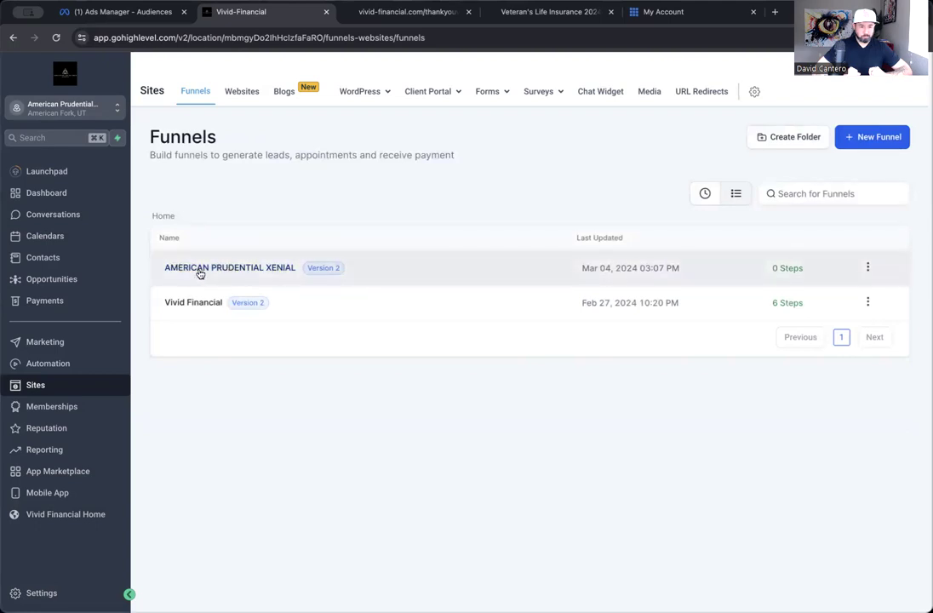
left_click(239, 268)
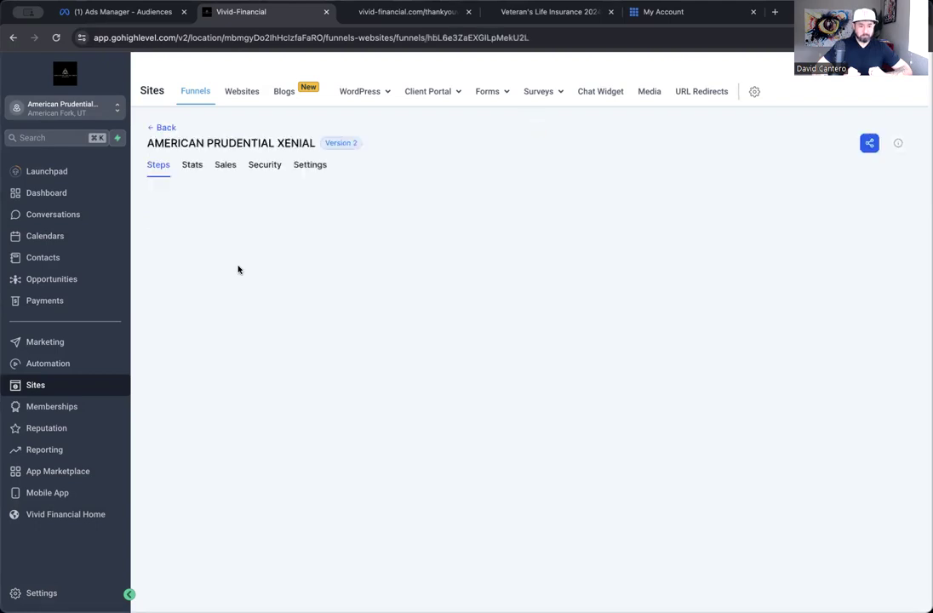
left_click(165, 129)
Step: Open apxagencies.com in a new tab and look through its home page
left_click(775, 12)
type("ap")
key("Return")
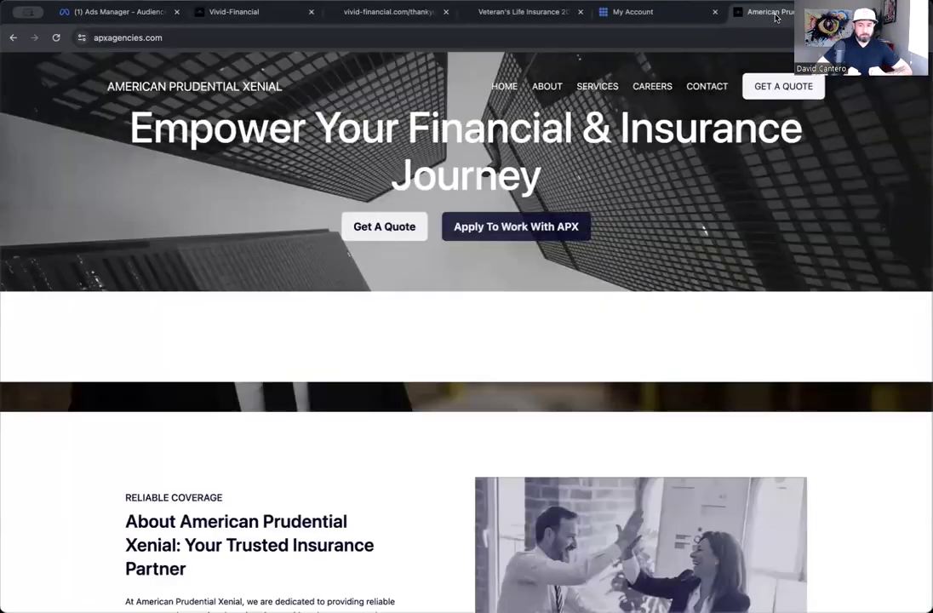
scroll(631, 286, "down", 5)
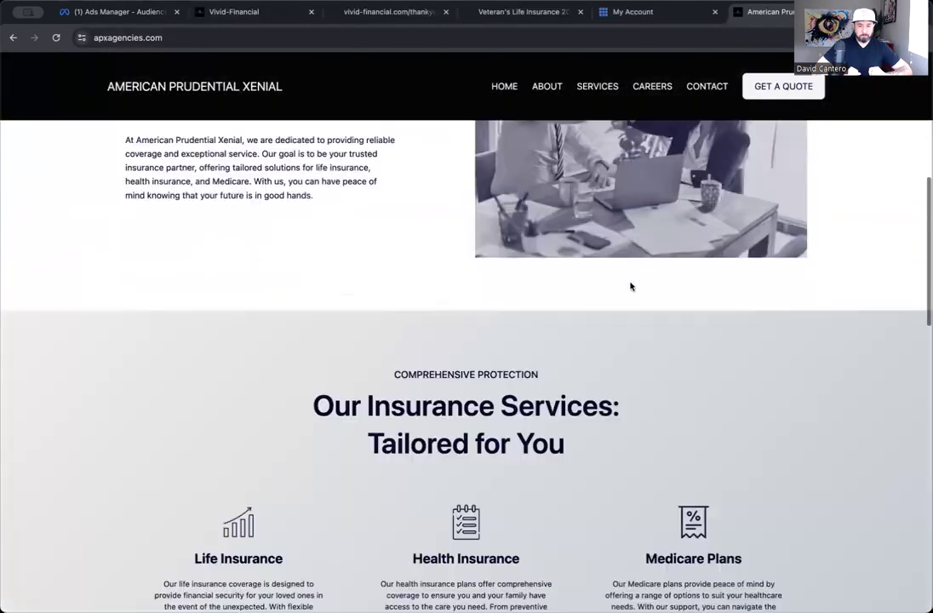
scroll(631, 286, "down", 10)
scroll(631, 286, "up", 7)
scroll(631, 286, "down", 3)
scroll(631, 281, "up", 8)
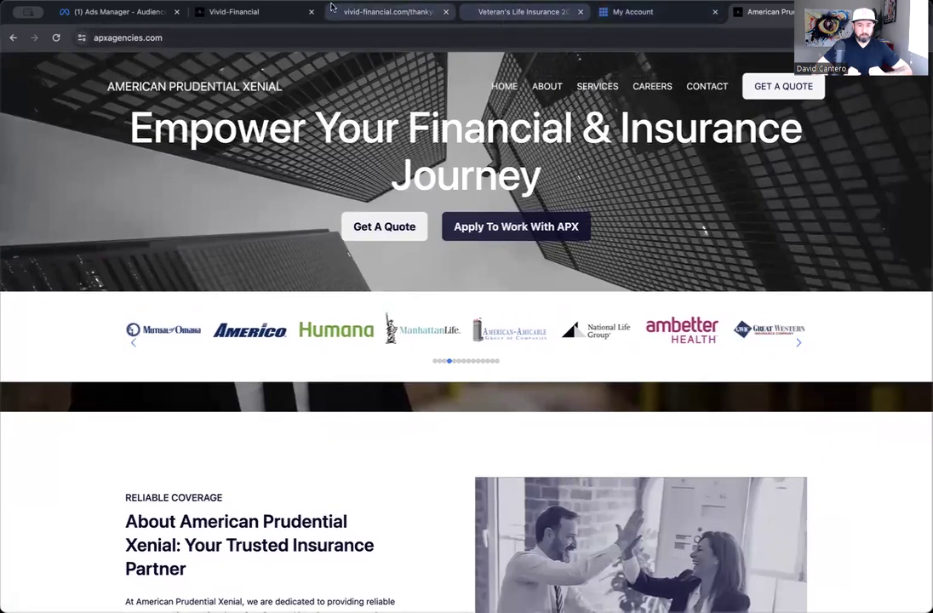
Step: Return to GoHighLevel, open the Vivid Financial funnel and highlight the Home step's address
left_click(249, 11)
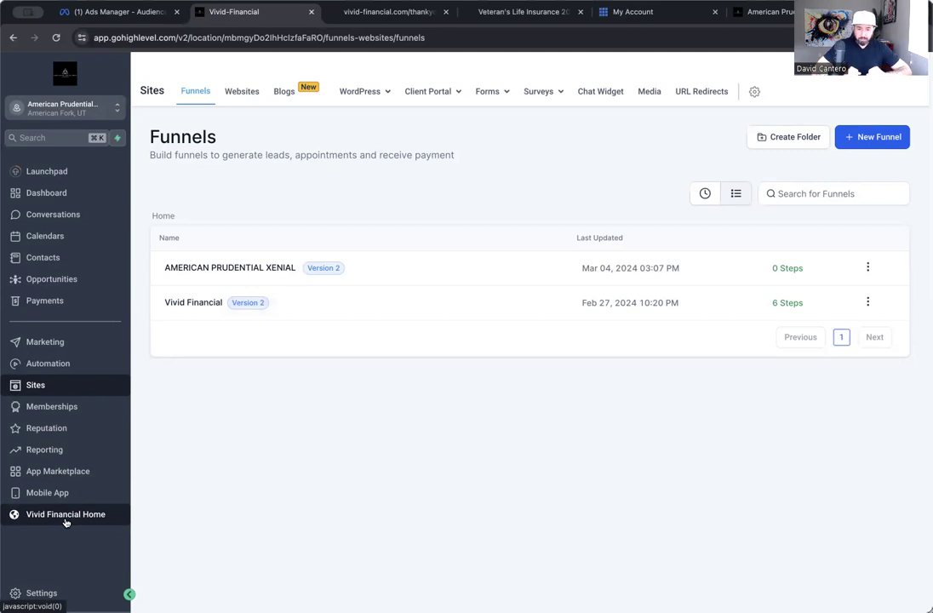
left_click(868, 305)
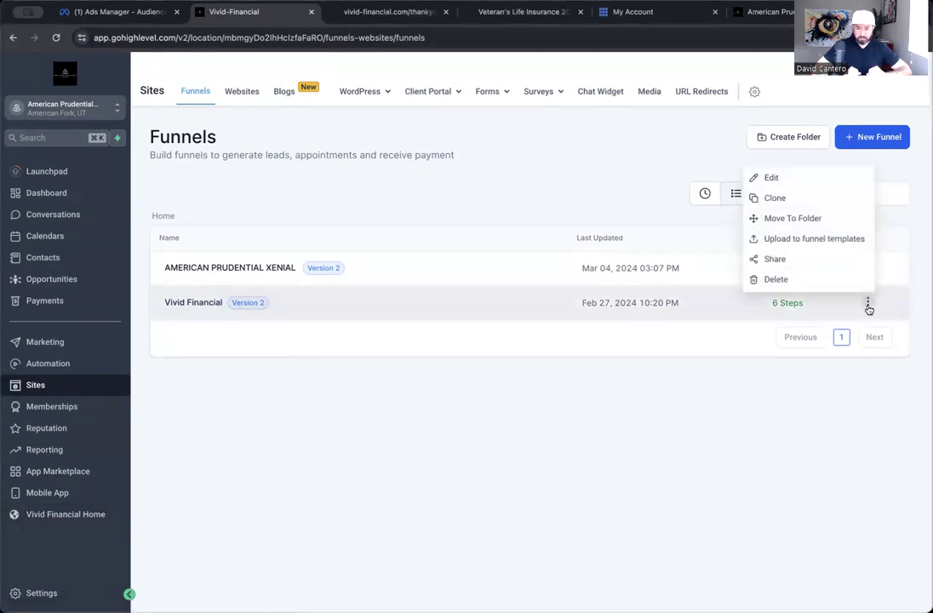
left_click(768, 183)
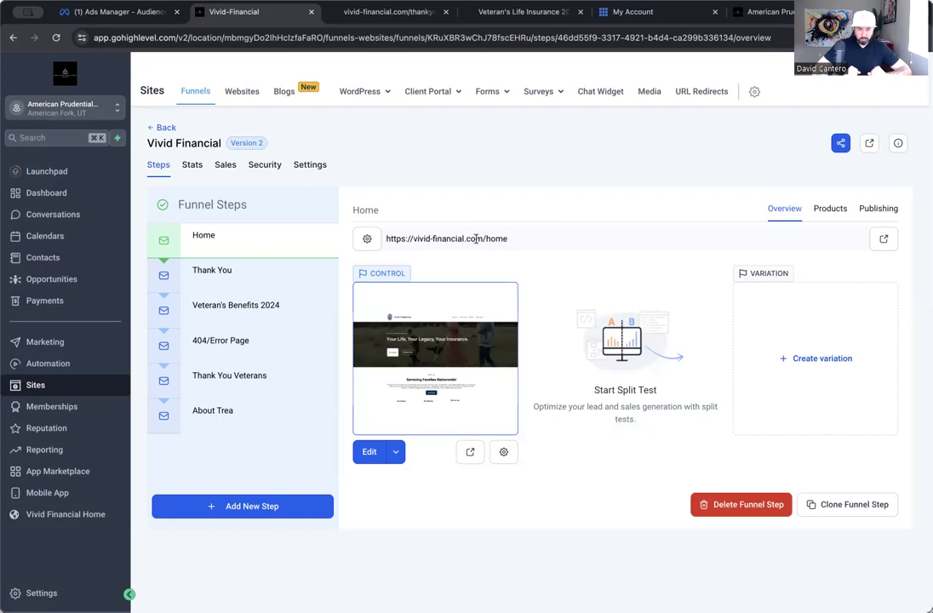
left_click_drag(509, 238, 410, 239)
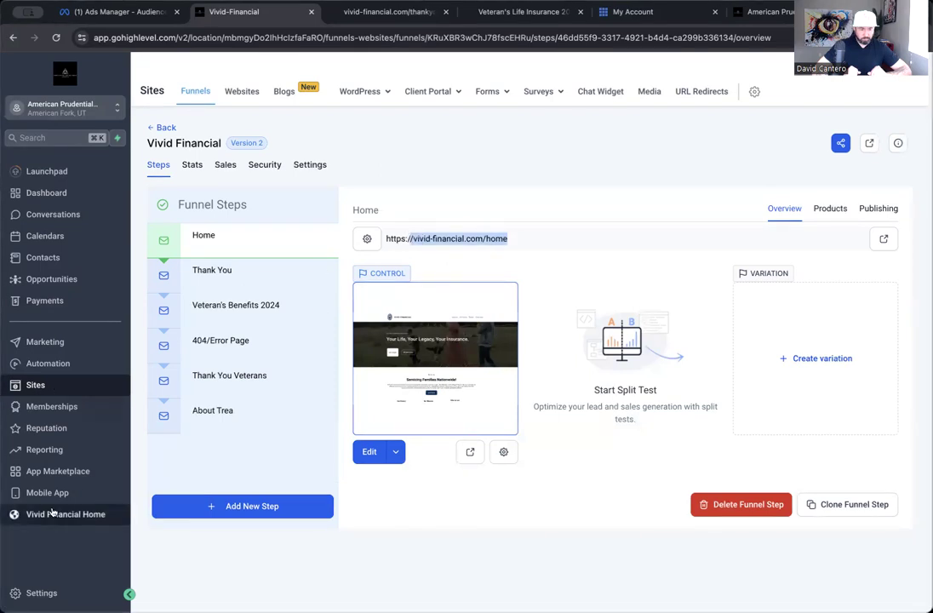
Step: Open the Vivid Financial Home website from GoHighLevel in its own tab
left_click(61, 109)
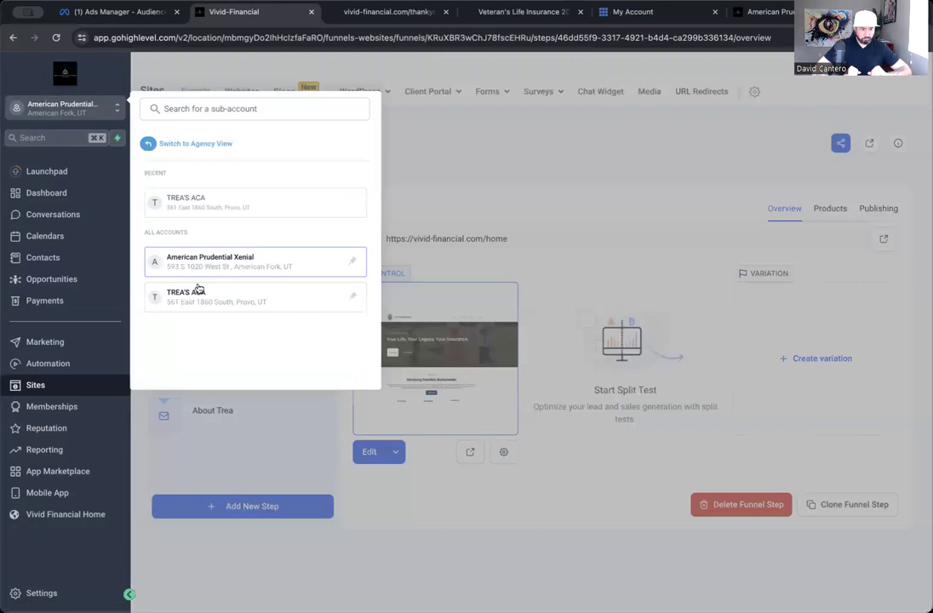
left_click(75, 342)
left_click(75, 341)
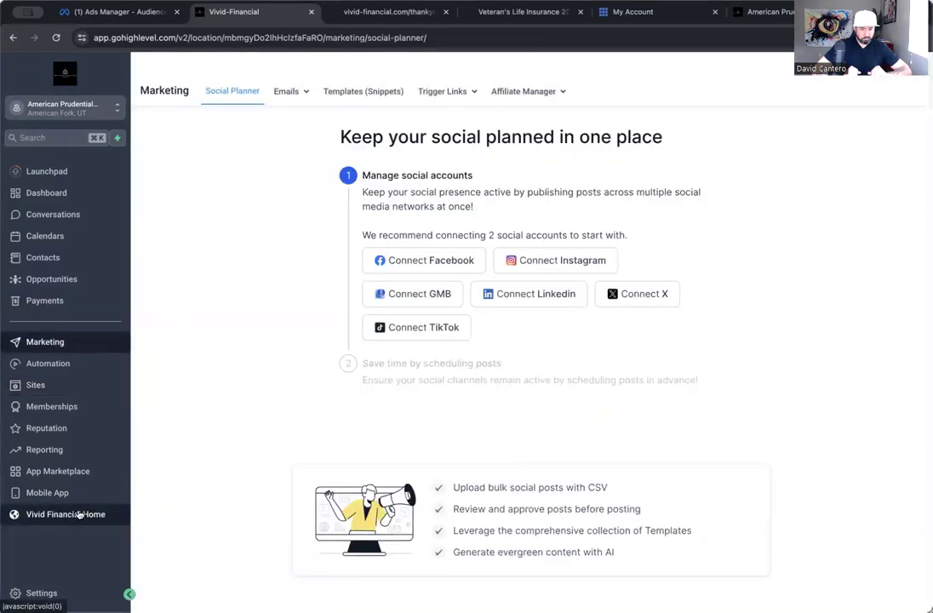
left_click(73, 514)
Step: Go back to GoHighLevel and reopen the Vivid Financial funnel to view its steps
left_click(214, 11)
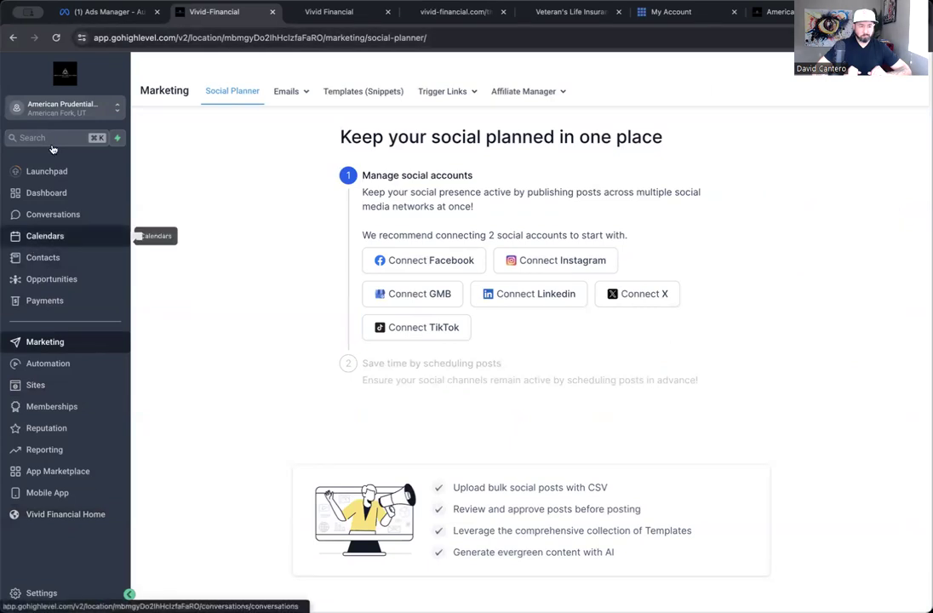
left_click(38, 388)
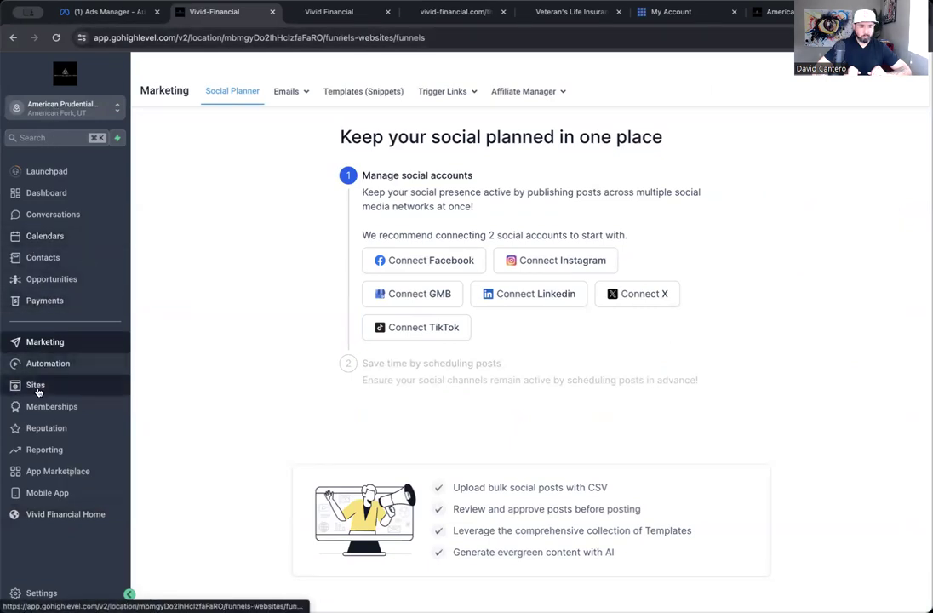
left_click(204, 303)
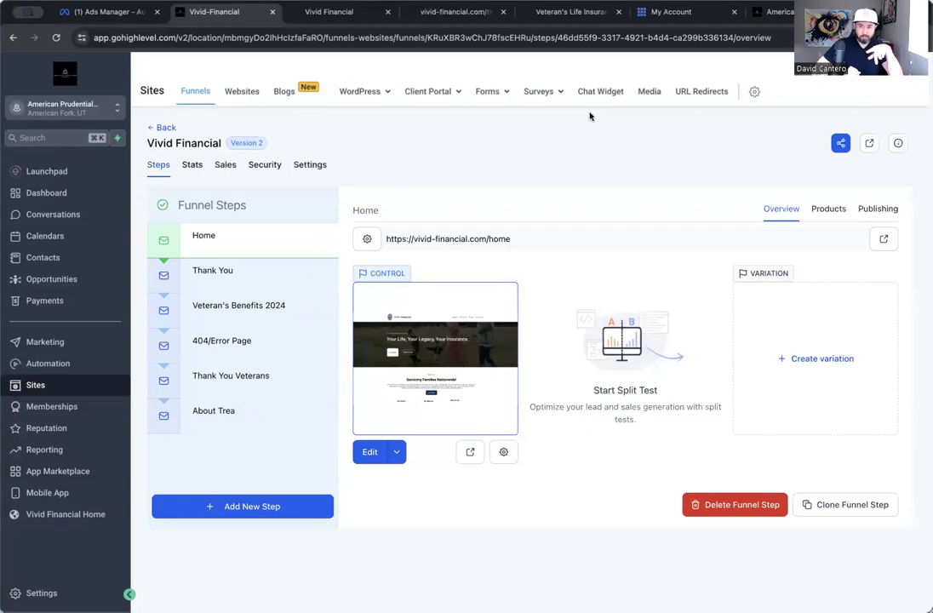
Step: Switch to the apxagencies.com site and examine the insurance sections on its Services page
left_click(771, 12)
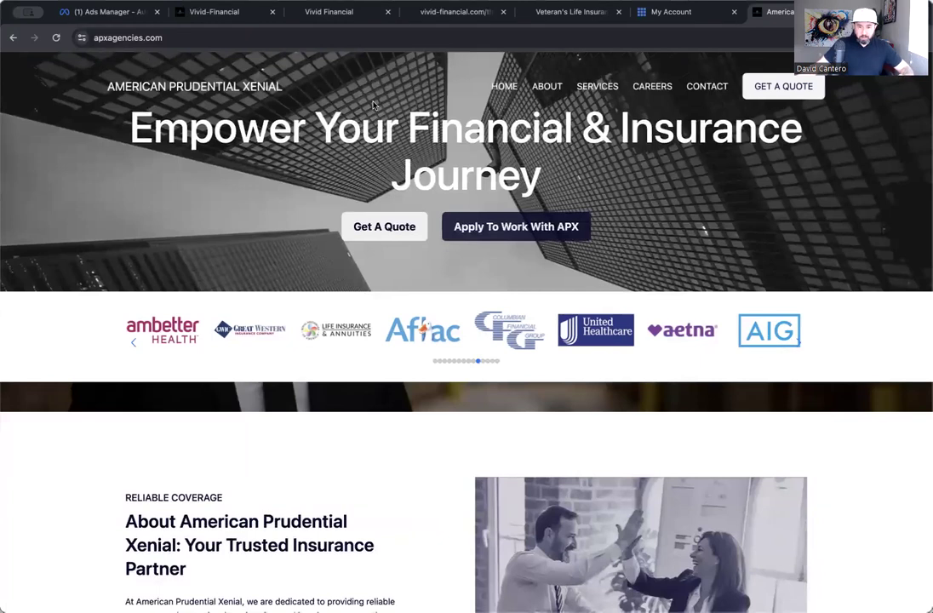
left_click(594, 87)
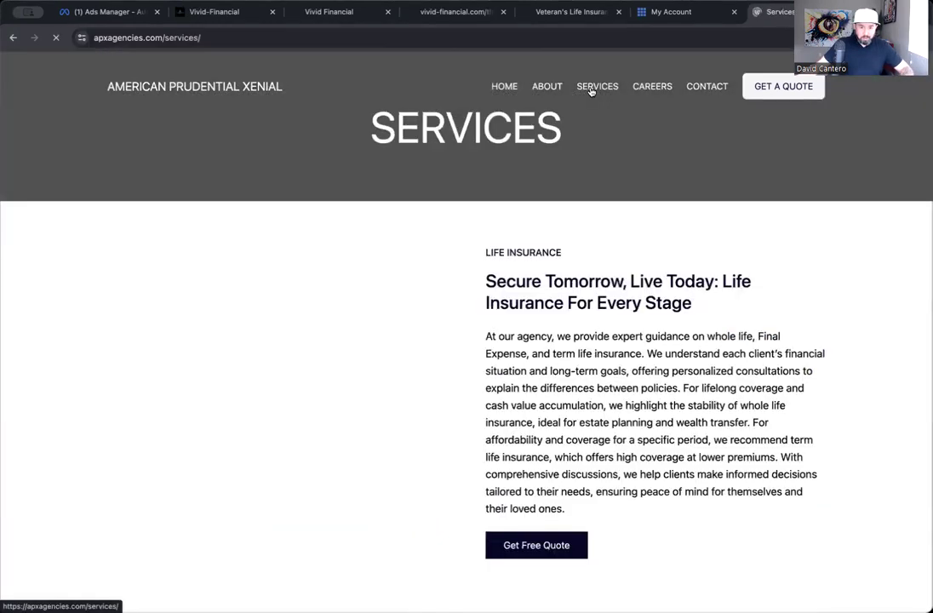
scroll(635, 290, "down", 1)
scroll(688, 440, "up", 1)
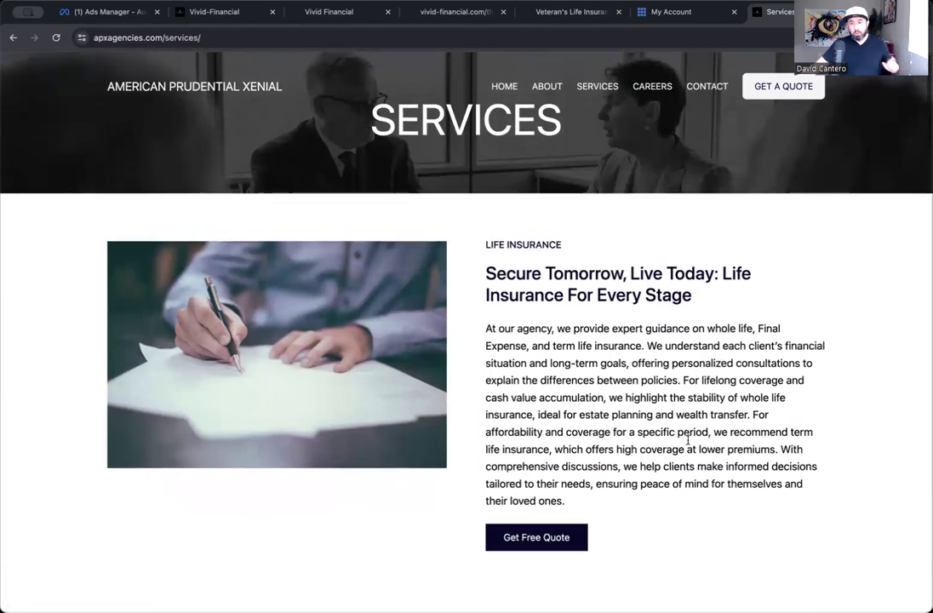
scroll(688, 440, "down", 5)
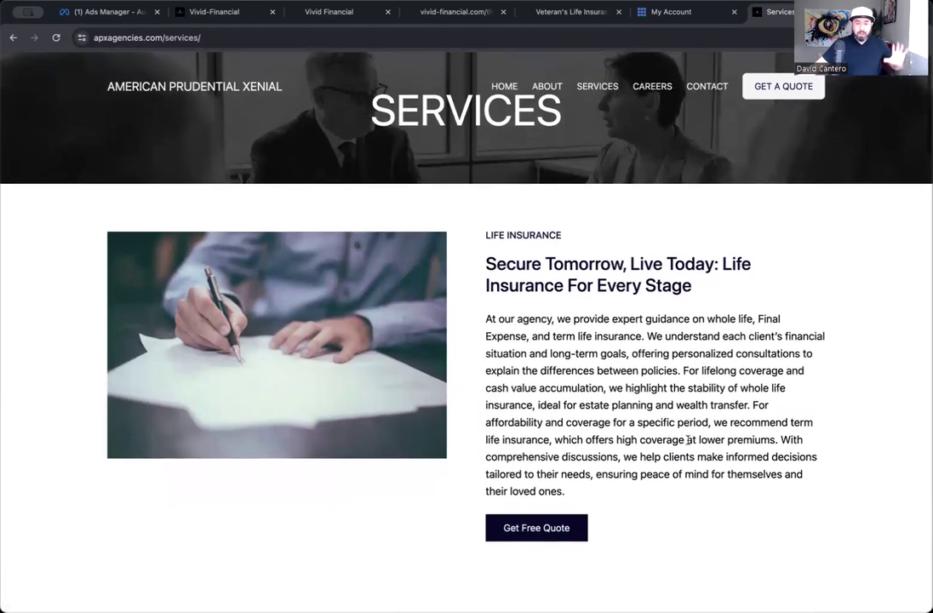
scroll(688, 441, "down", 5)
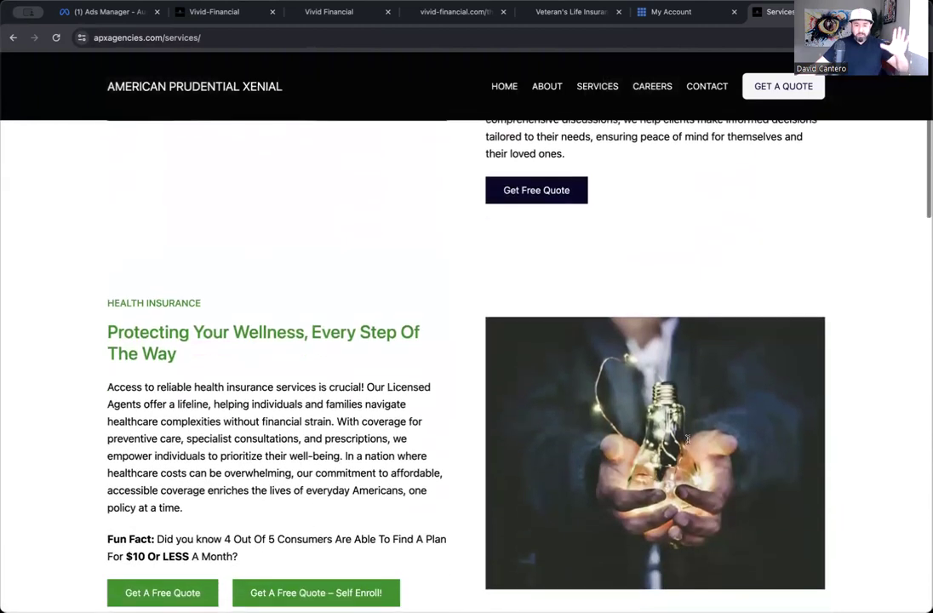
scroll(689, 443, "up", 1)
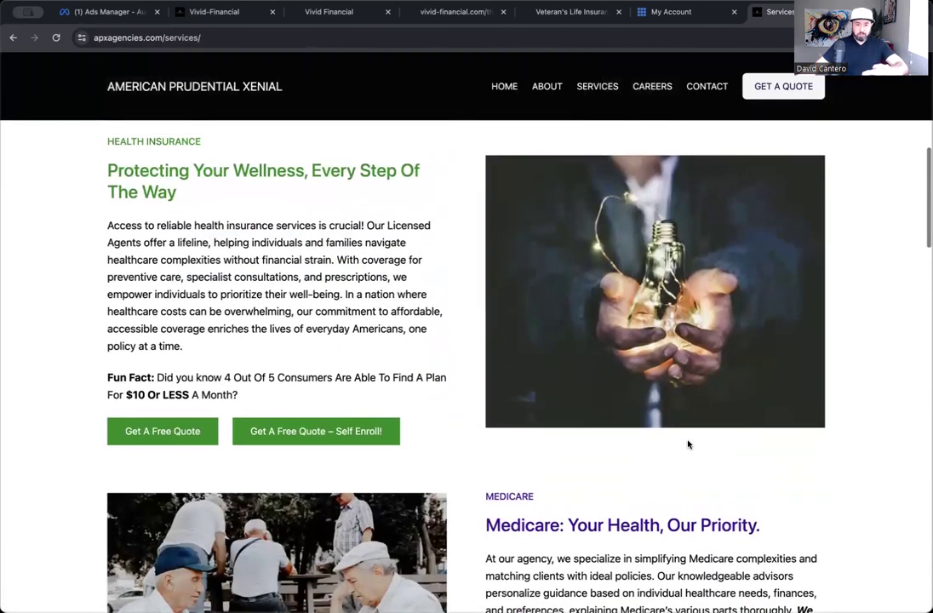
scroll(688, 444, "down", 3)
scroll(689, 444, "up", 10)
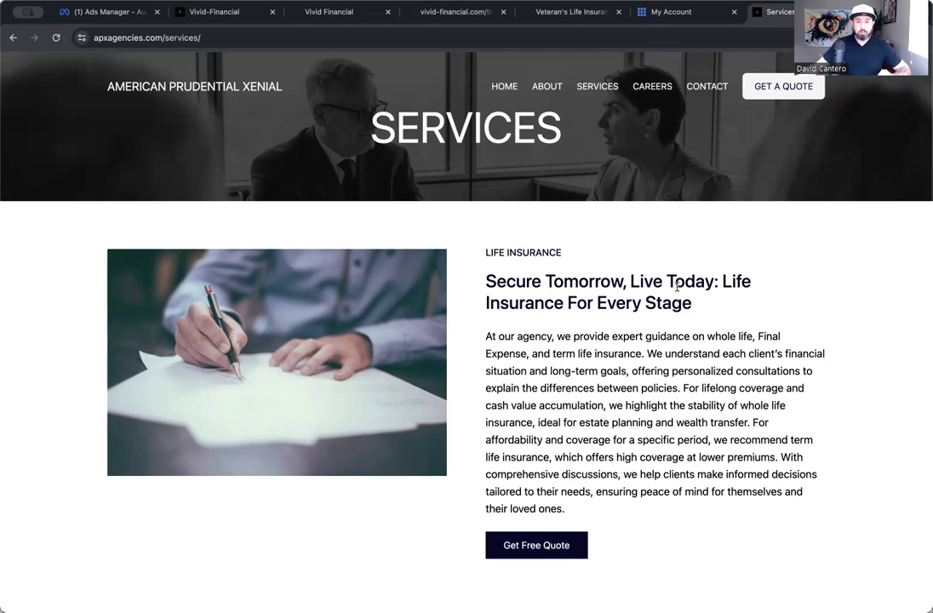
Step: Return to Meta Ads Manager, name the audience VETERANS LANDING PAGE VISITORS ( ONLY ) and create it
left_click(133, 19)
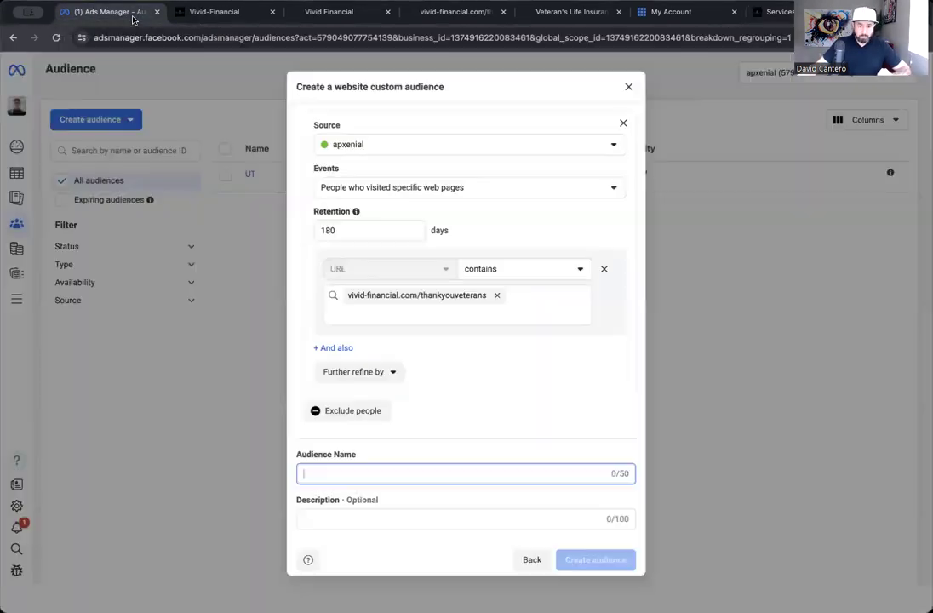
left_click(451, 474)
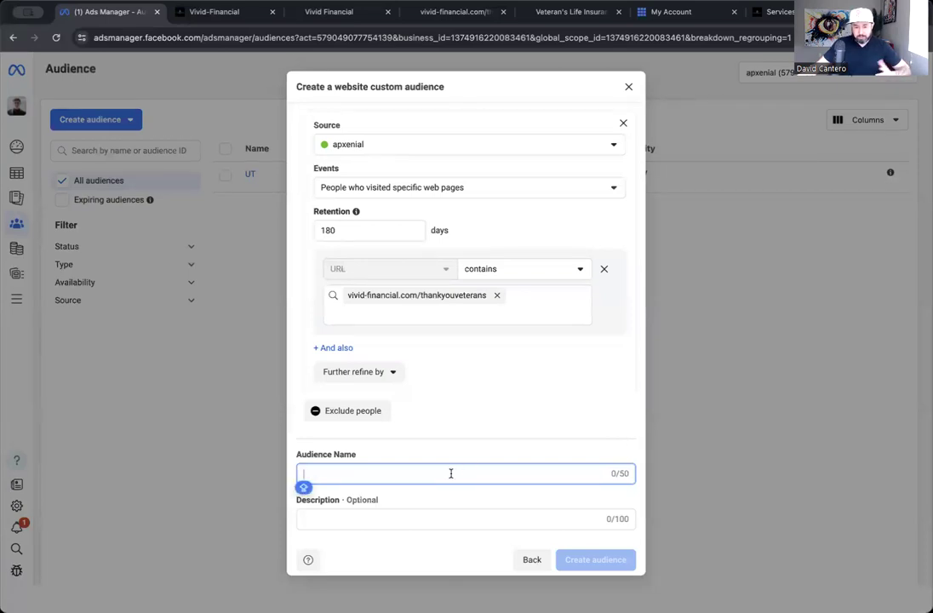
type("VETE")
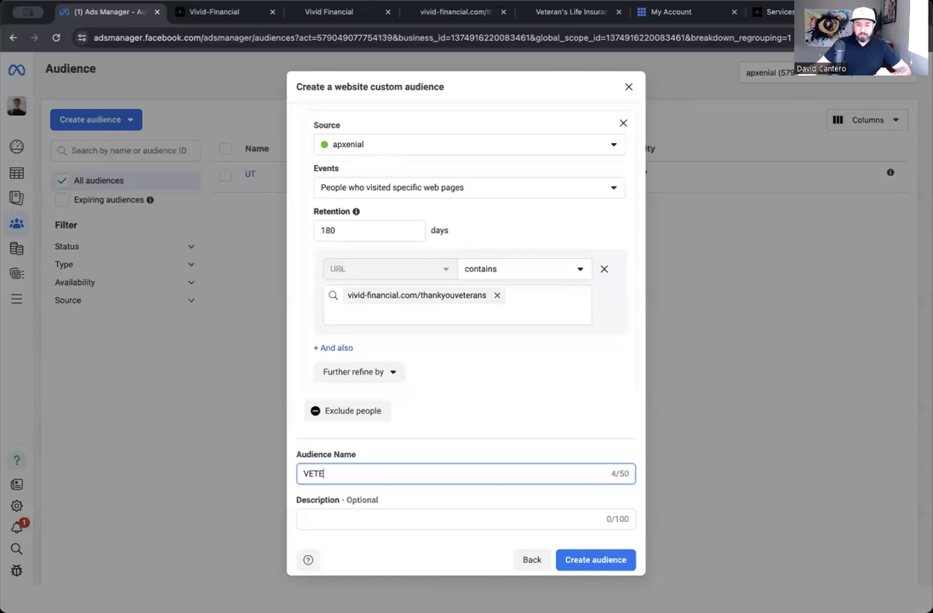
type("RANS")
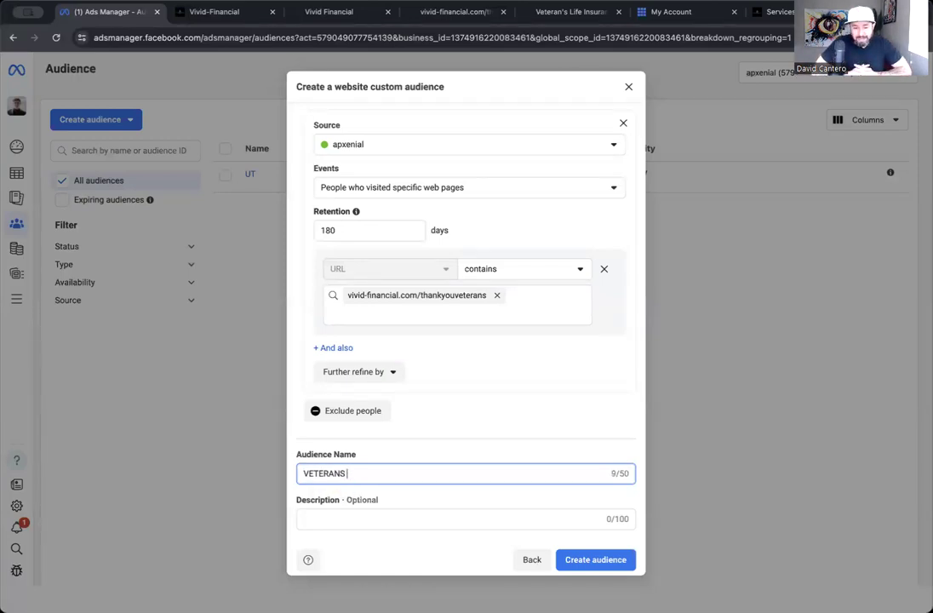
type(" LANDING ")
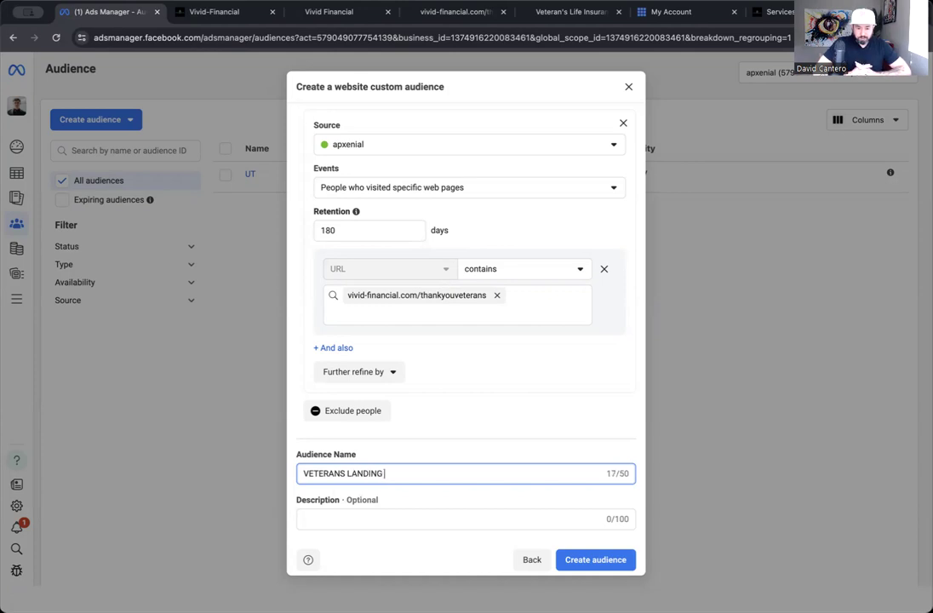
type("PAGE V")
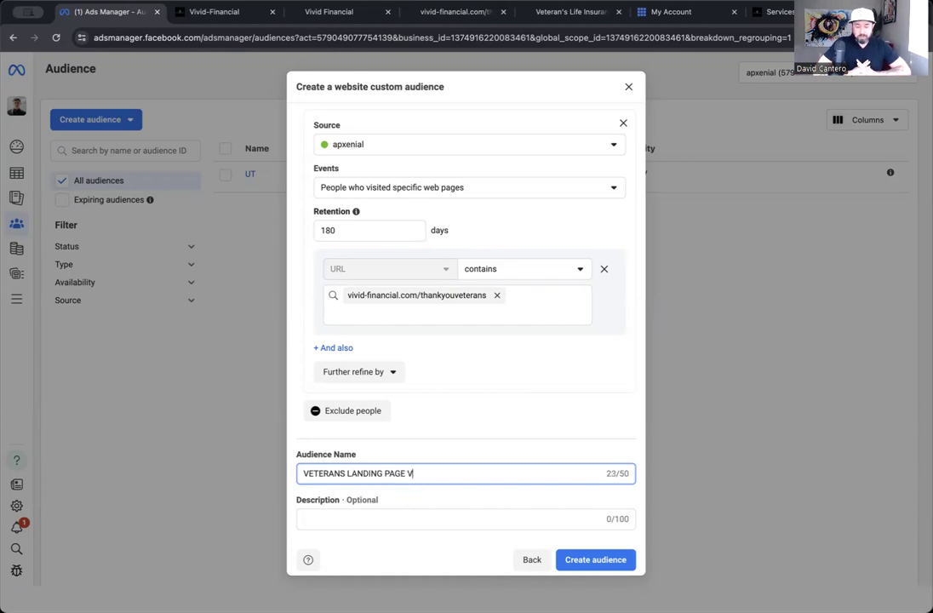
type("ISITORS ")
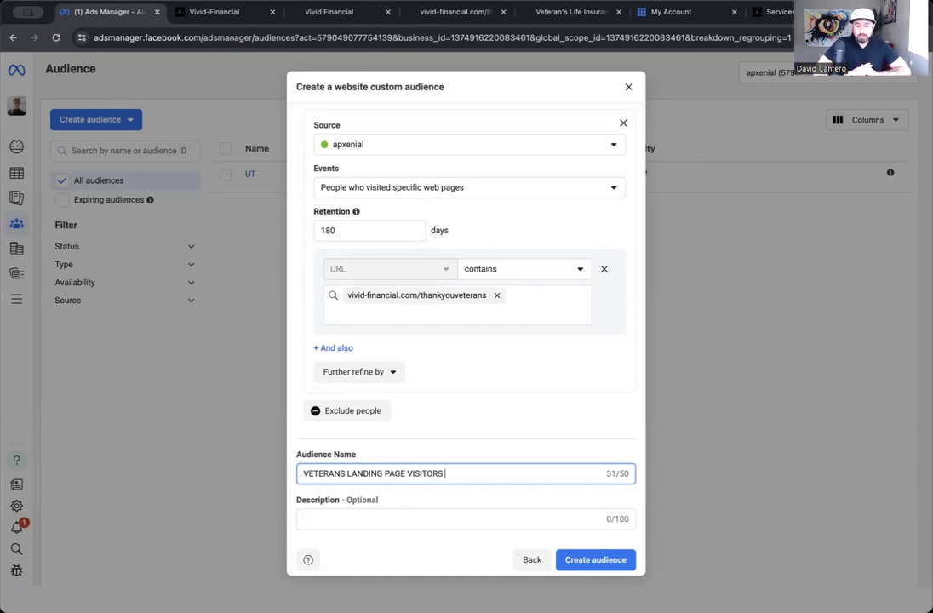
type("( ONLY)")
key("Left")
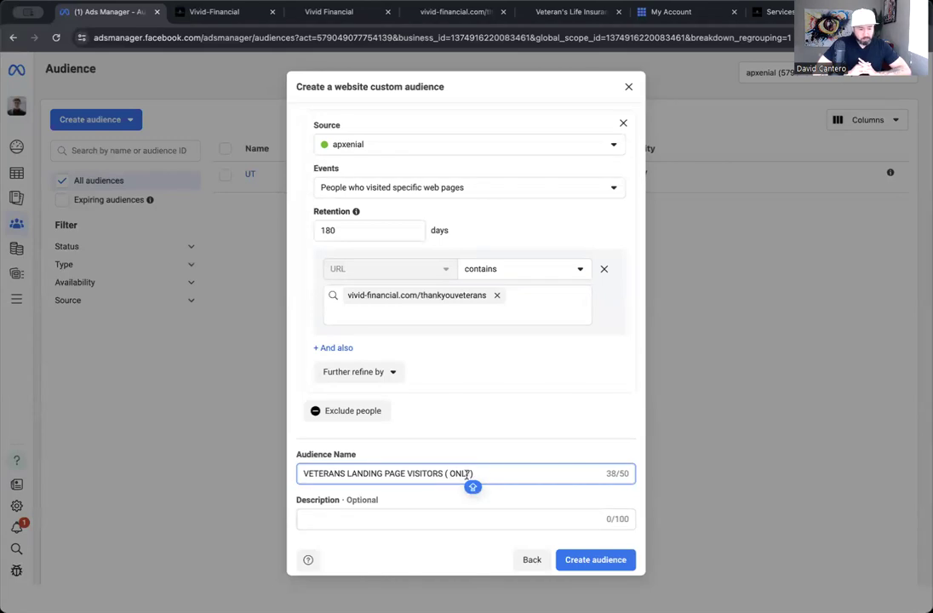
left_click(410, 505)
left_click(600, 564)
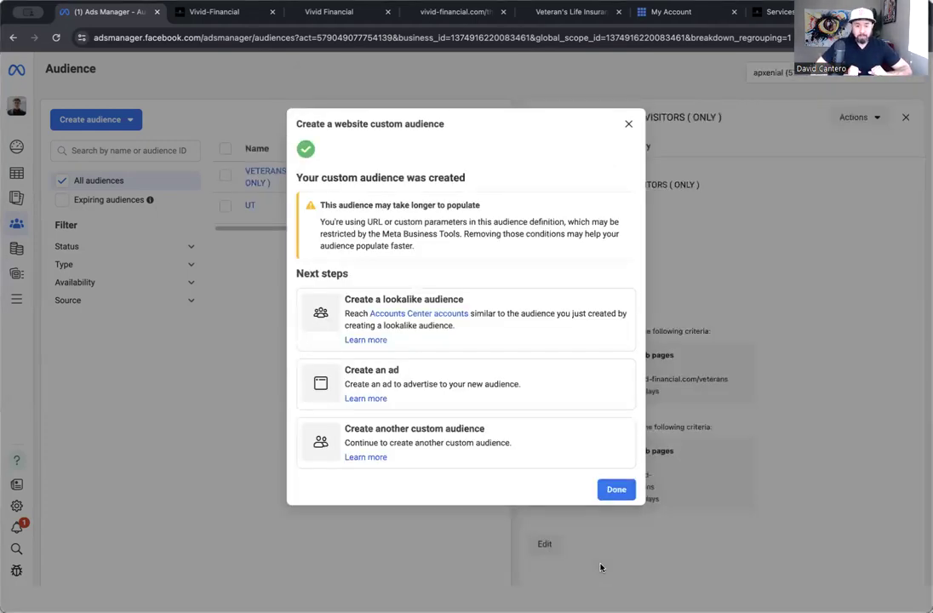
Step: Dismiss the creation confirmation and close the details of the veterans landing page audience
left_click(606, 494)
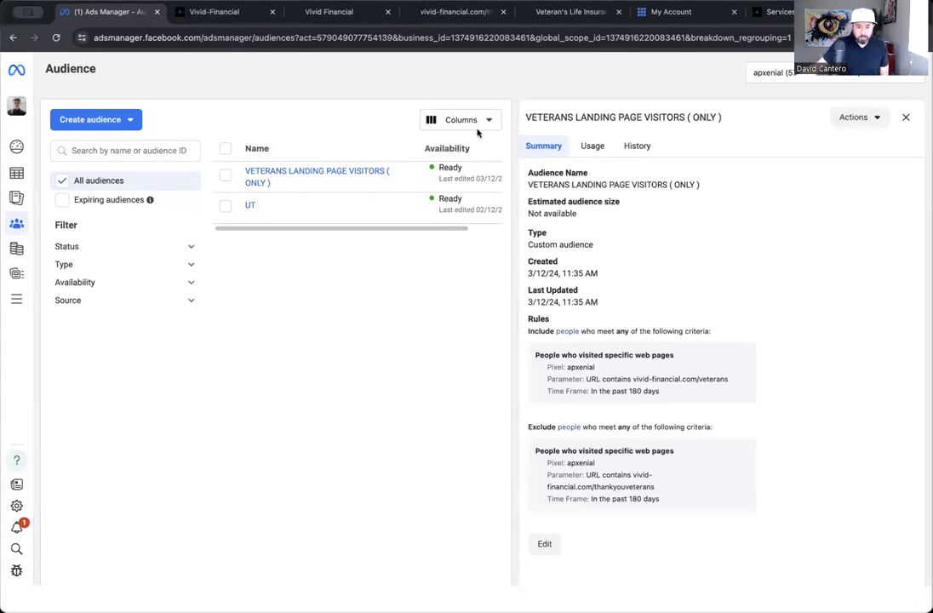
left_click(906, 117)
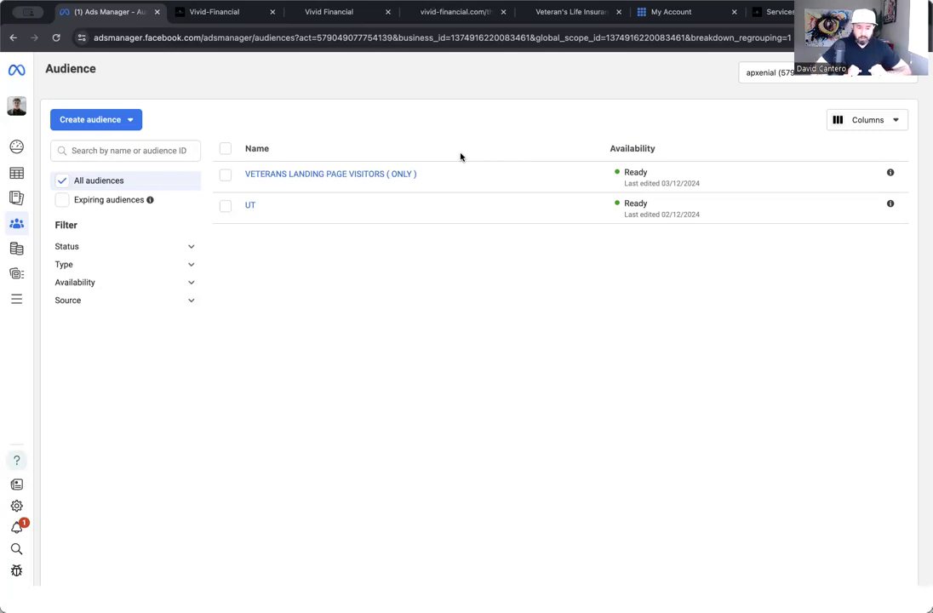
left_click(94, 122)
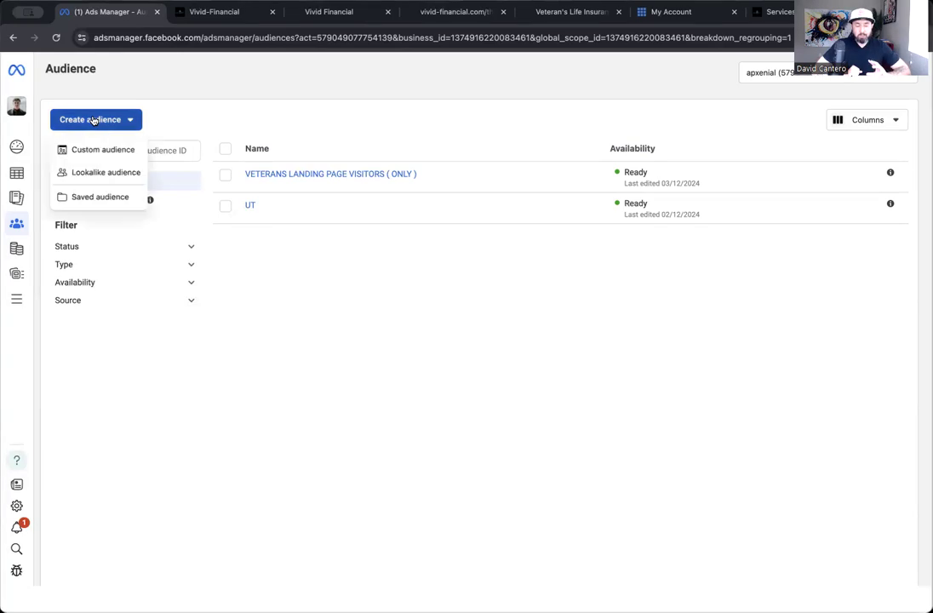
left_click(110, 159)
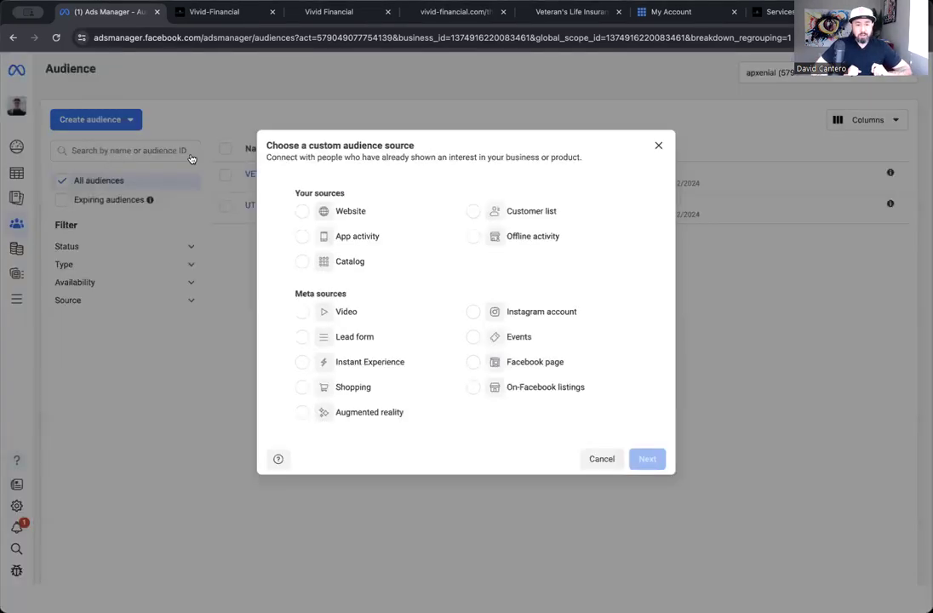
left_click(324, 211)
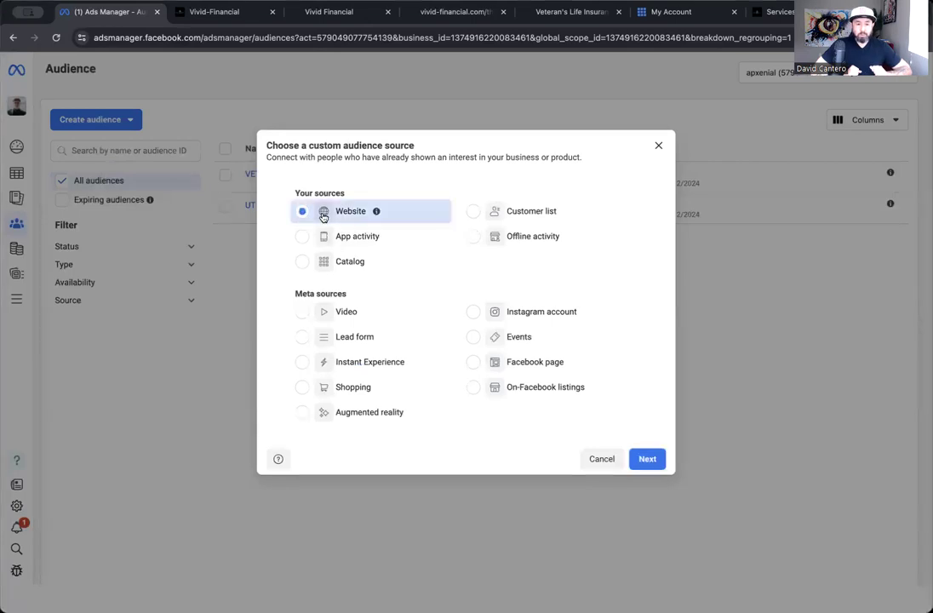
left_click(645, 459)
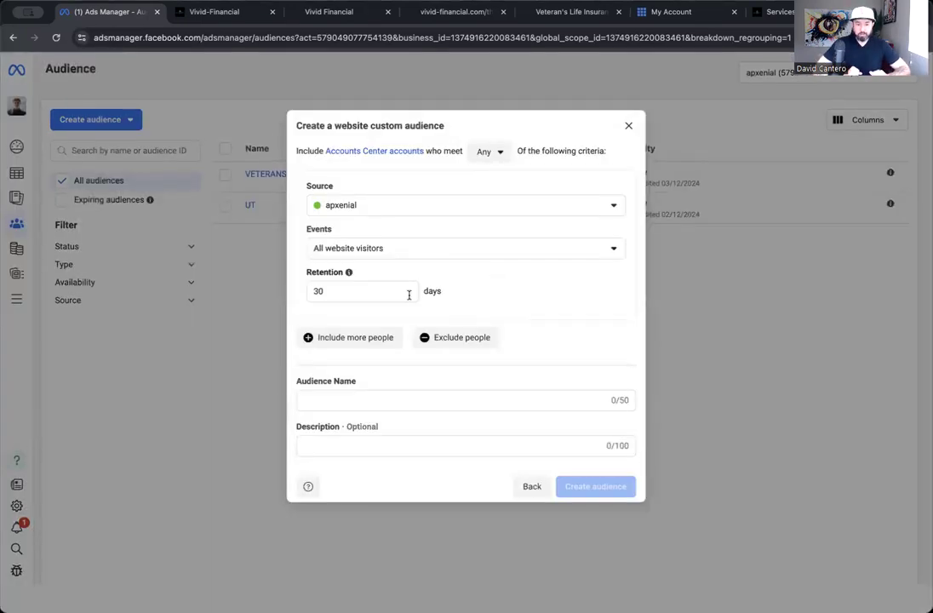
left_click(387, 252)
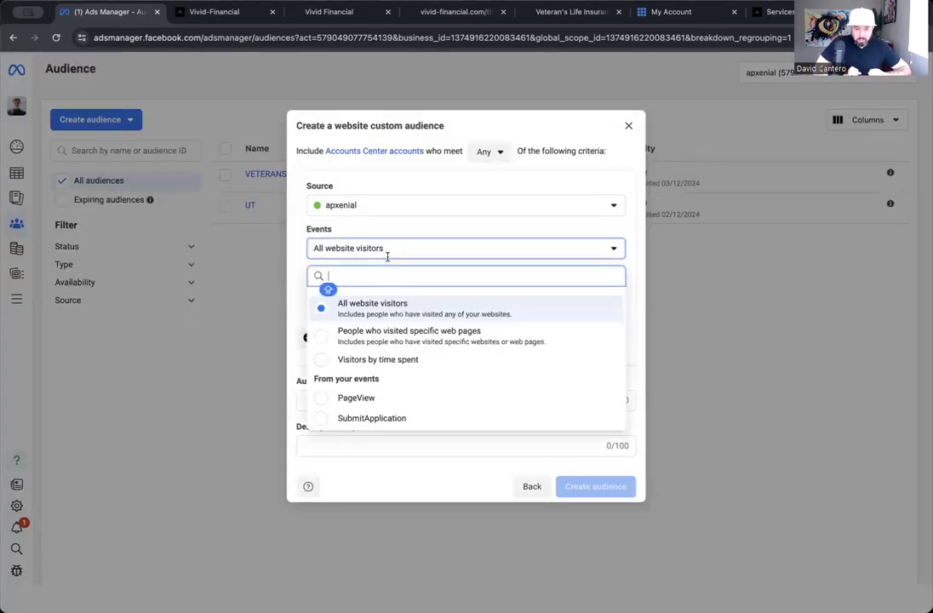
left_click(383, 337)
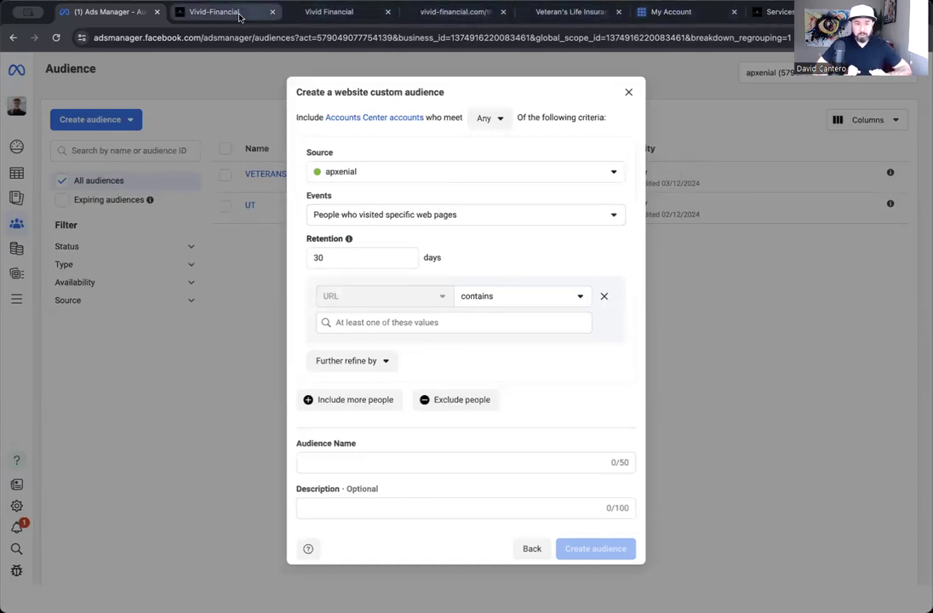
double_click(349, 257)
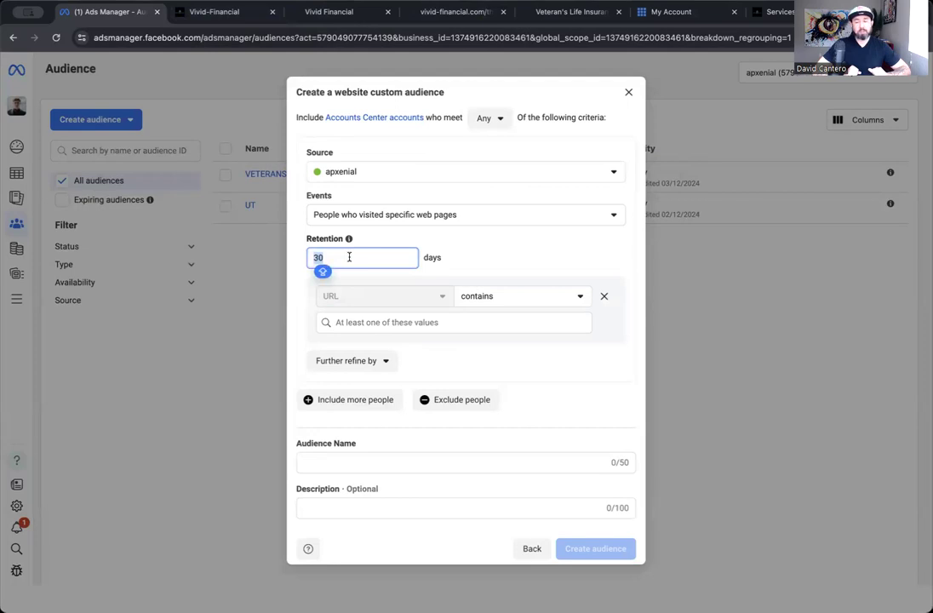
type("180")
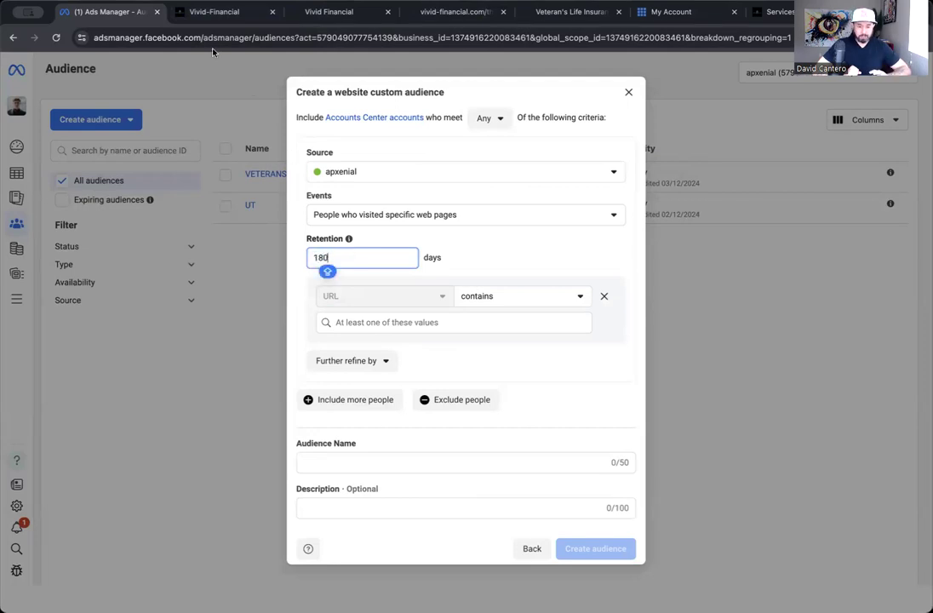
left_click(213, 12)
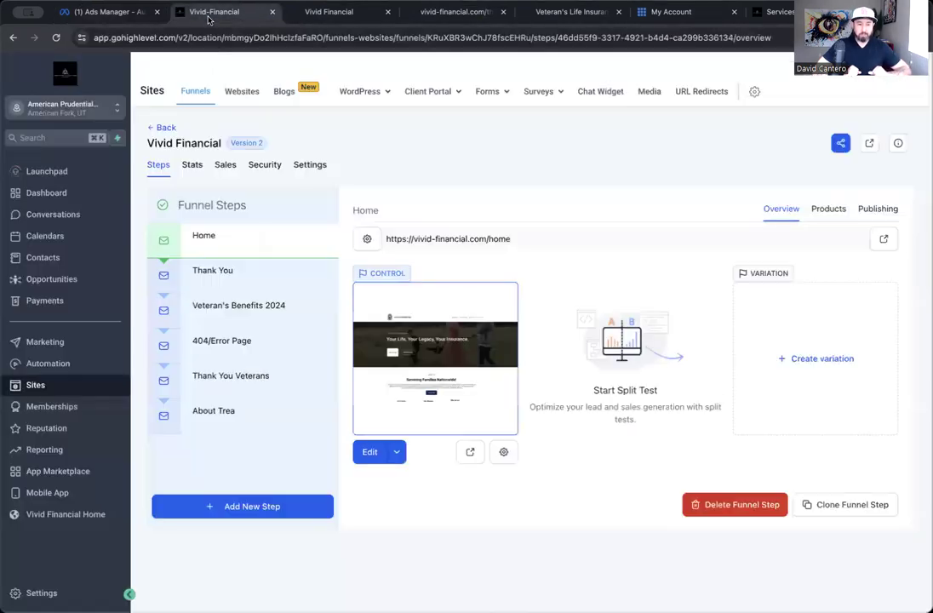
left_click(243, 377)
left_click_drag(413, 238, 567, 238)
key("super+c")
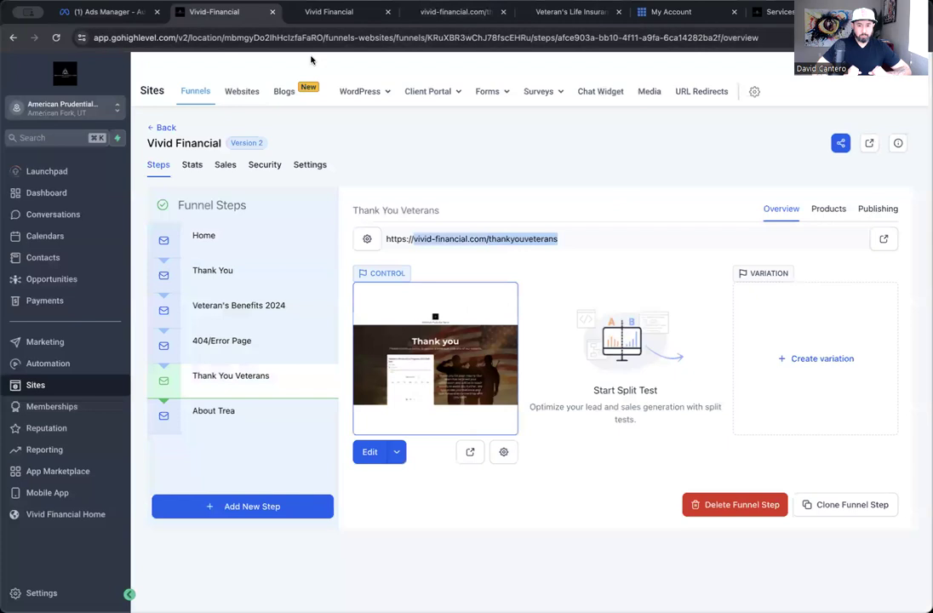
left_click(107, 11)
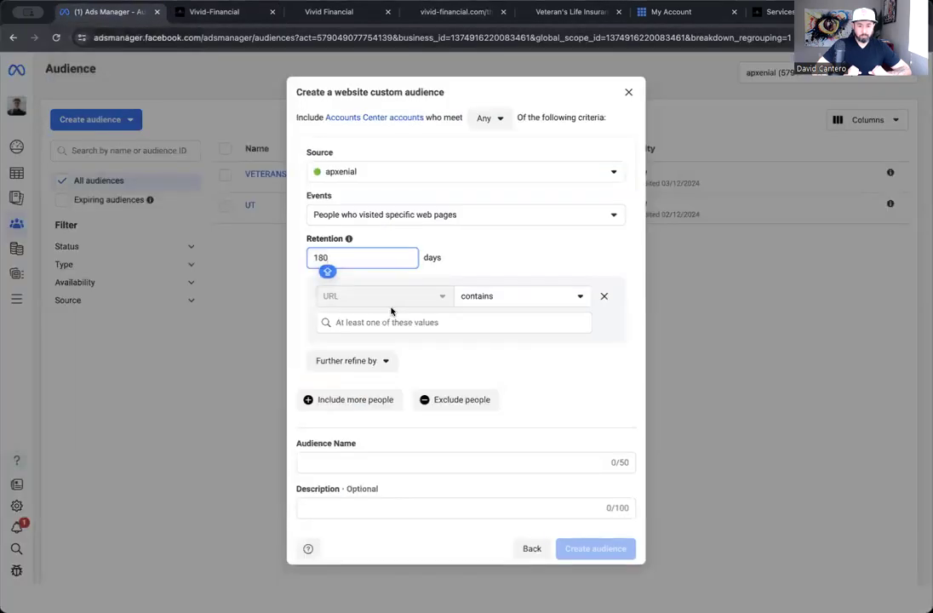
left_click(384, 323)
key("super+v")
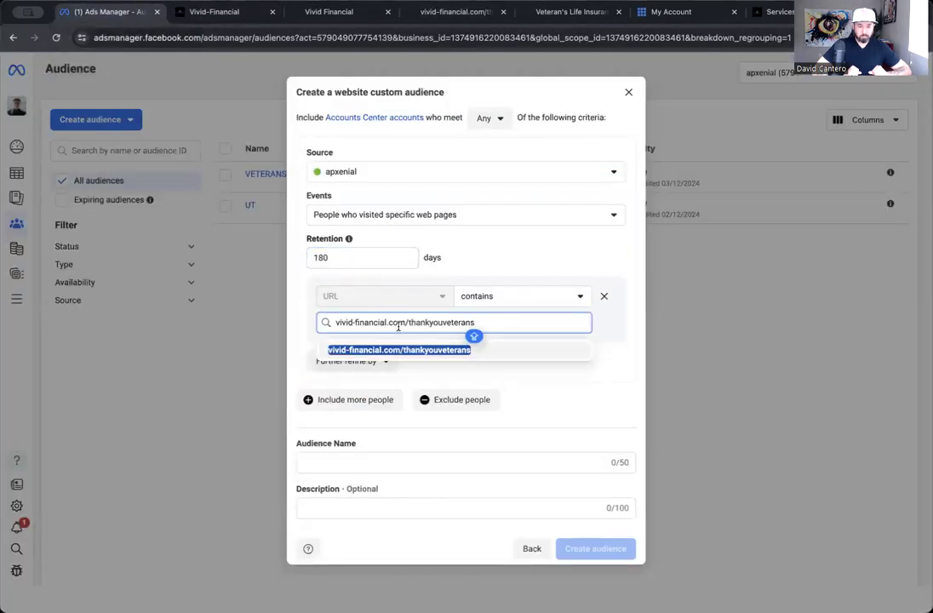
left_click(471, 351)
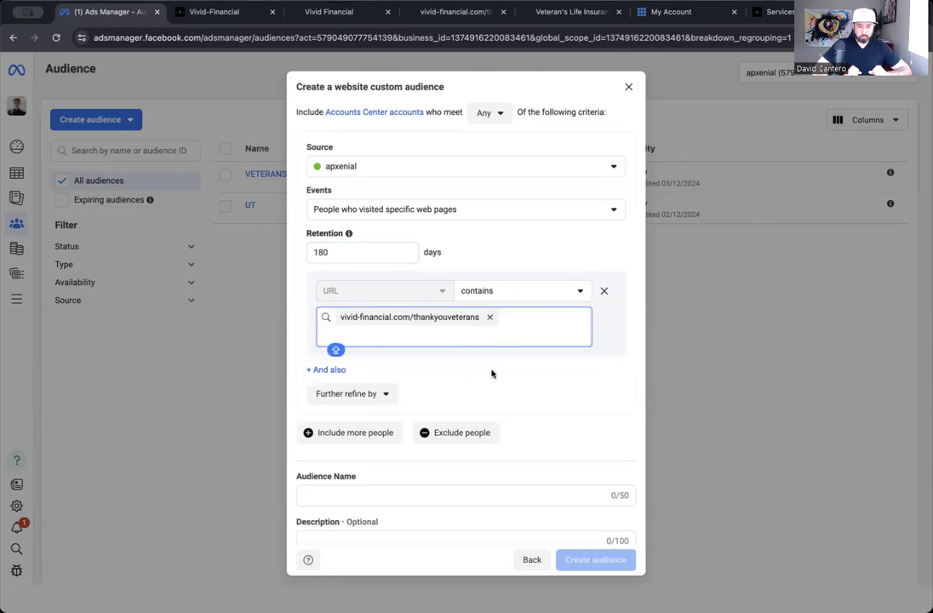
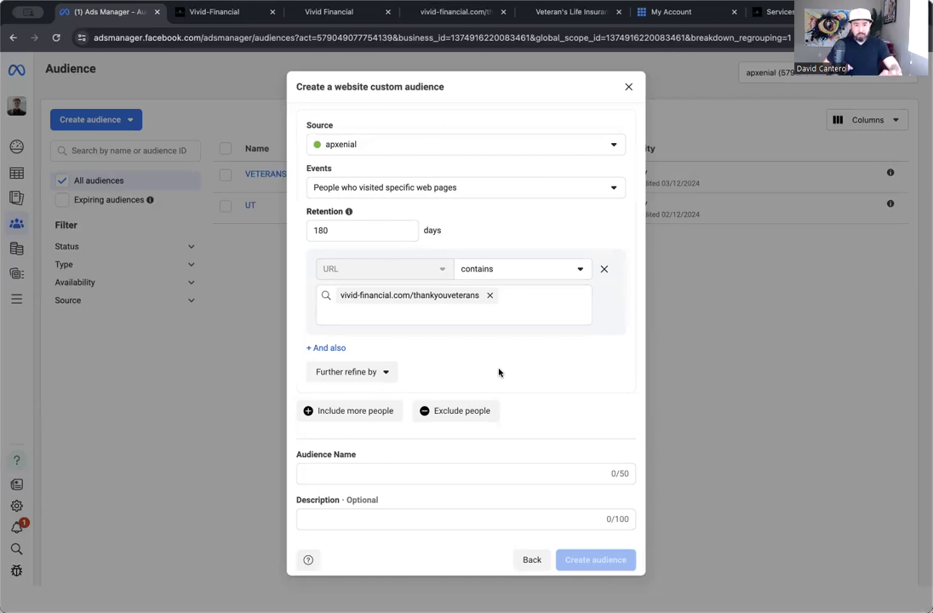
left_click(350, 475)
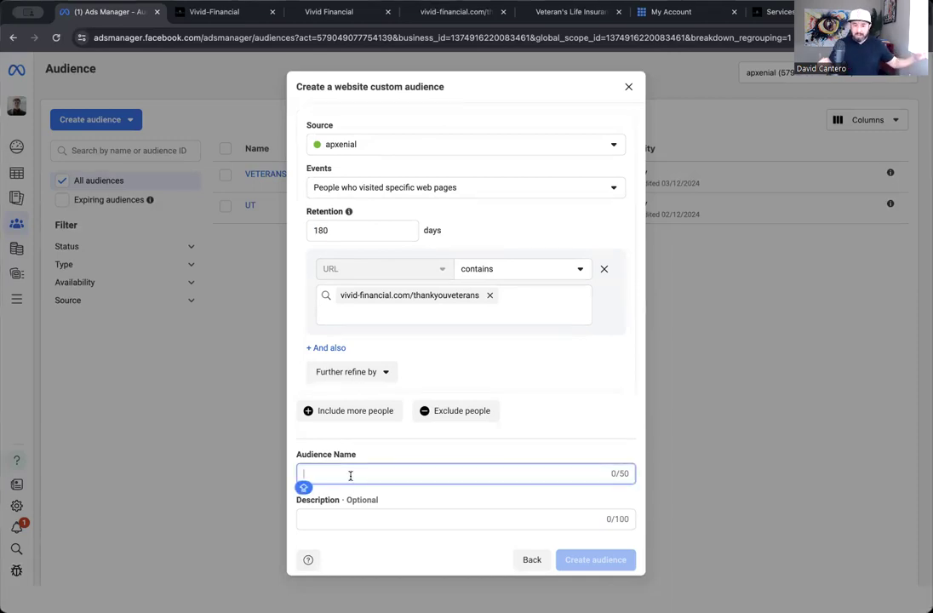
type("VETERANS")
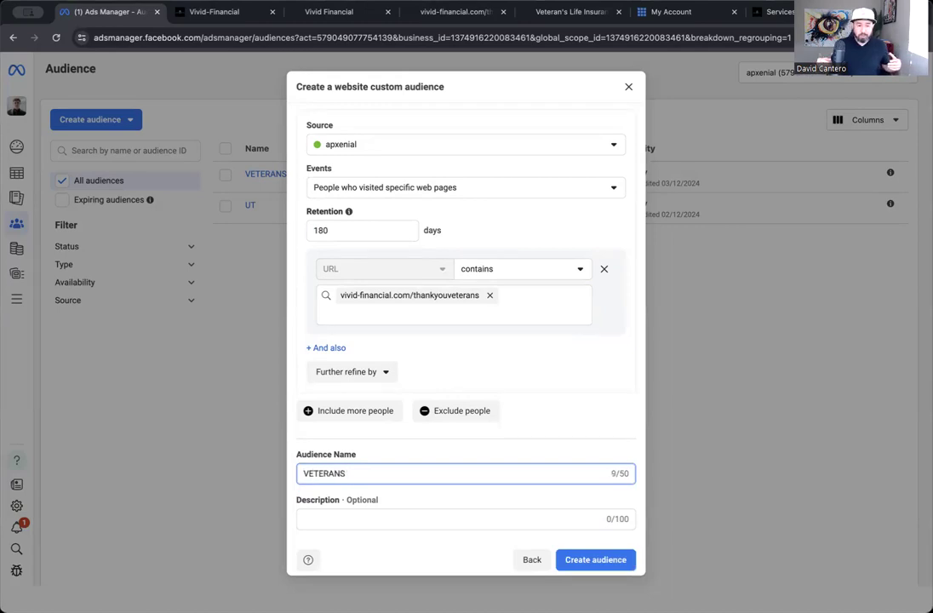
left_click_drag(357, 80, 307, 73)
left_click(307, 75)
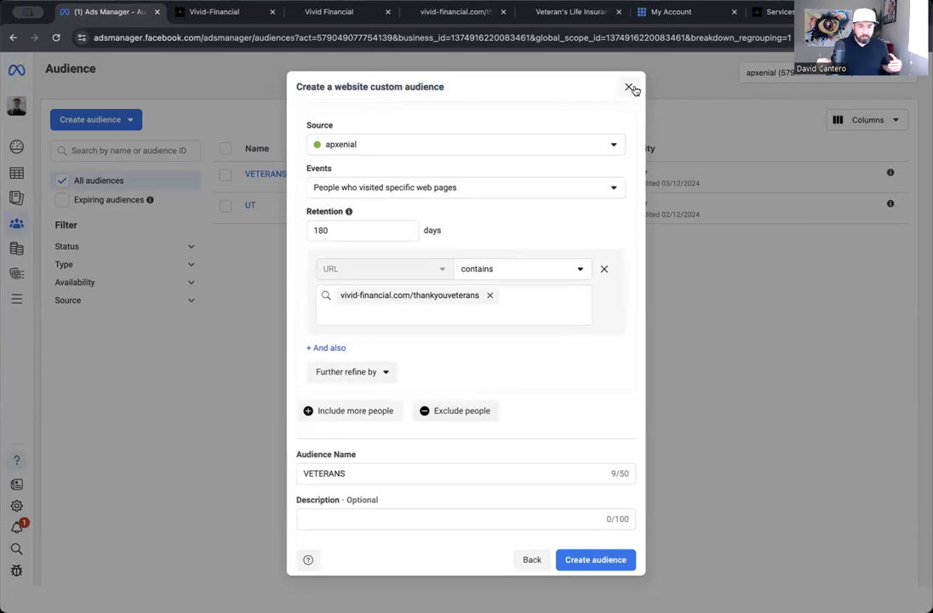
left_click(631, 88)
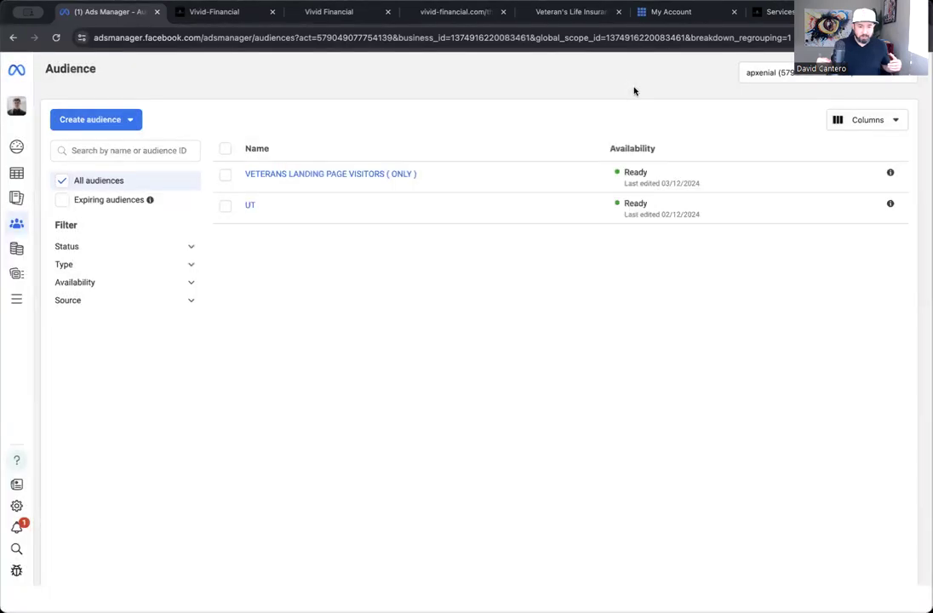
Step: Start a new custom audience with Website as its source and set the retention to 180 days
mouse_move(309, 185)
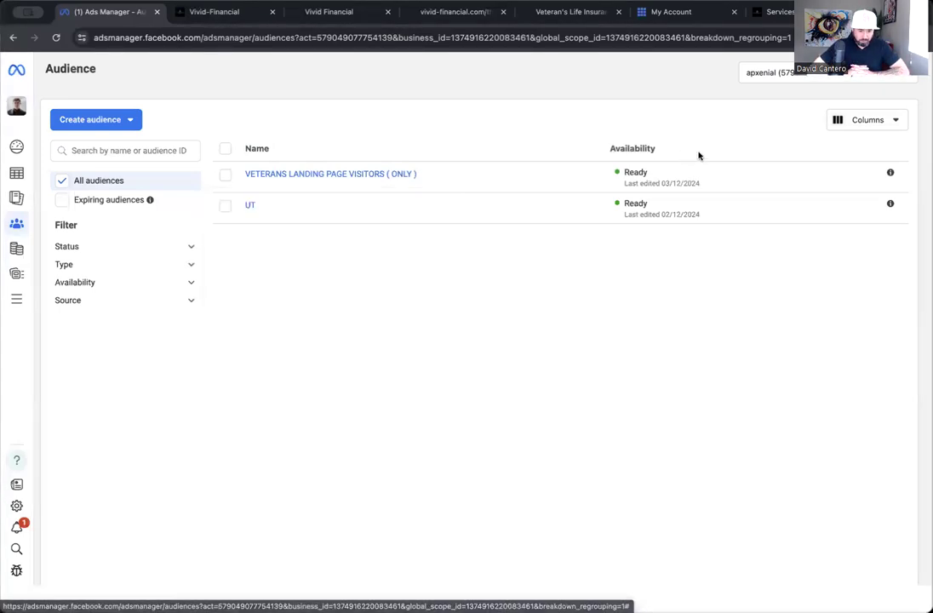
left_click(132, 121)
left_click(132, 151)
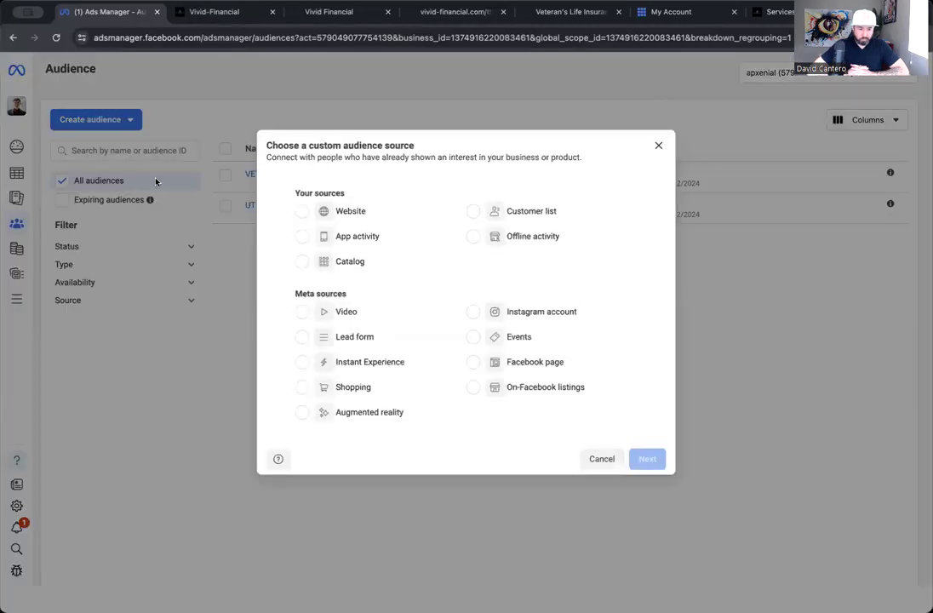
left_click(316, 210)
left_click(647, 459)
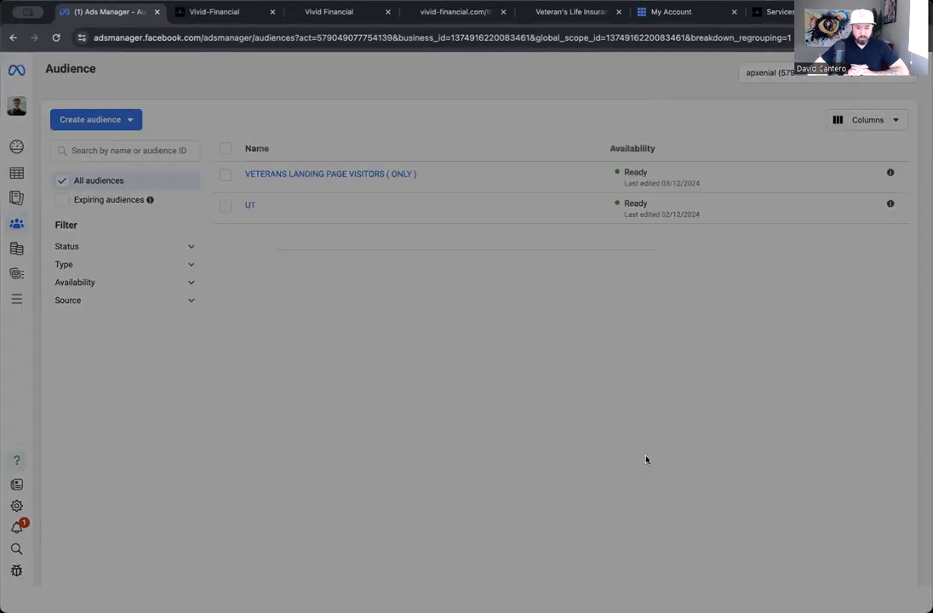
left_click(381, 290)
key("BackSpace")
key("BackSpace")
type("180")
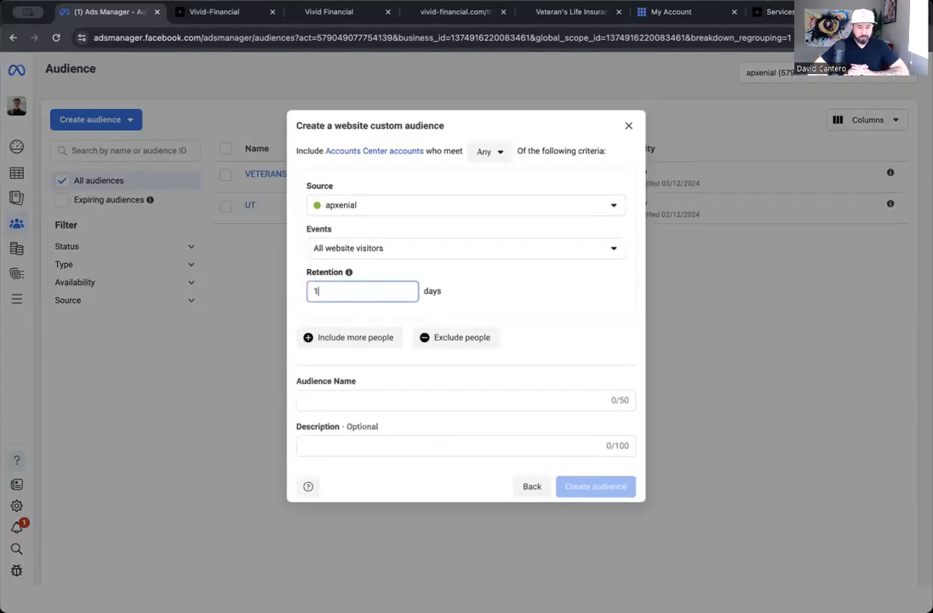
Step: Include people who visited specific web pages whose URL contains vivid-financial.com/thankyouveterans
left_click(333, 248)
left_click(341, 334)
left_click(336, 328)
type("vivid-financial.com/thankyouveterans")
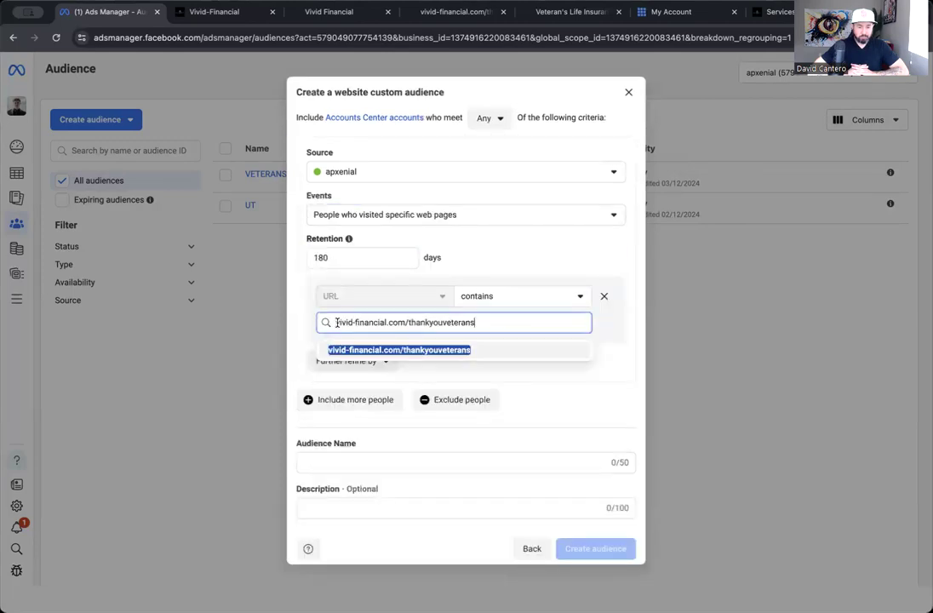
left_click(451, 351)
Step: Name the audience VETERAN THANK YOU PAGE VISITORS ( ONLY ), create it and dismiss the confirmation
left_click(395, 497)
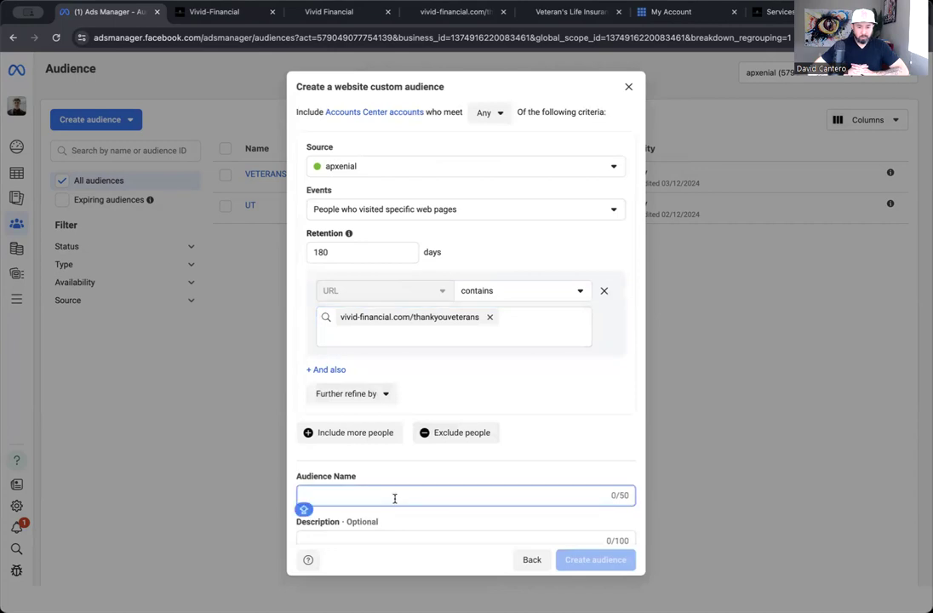
type("VETERAN THA")
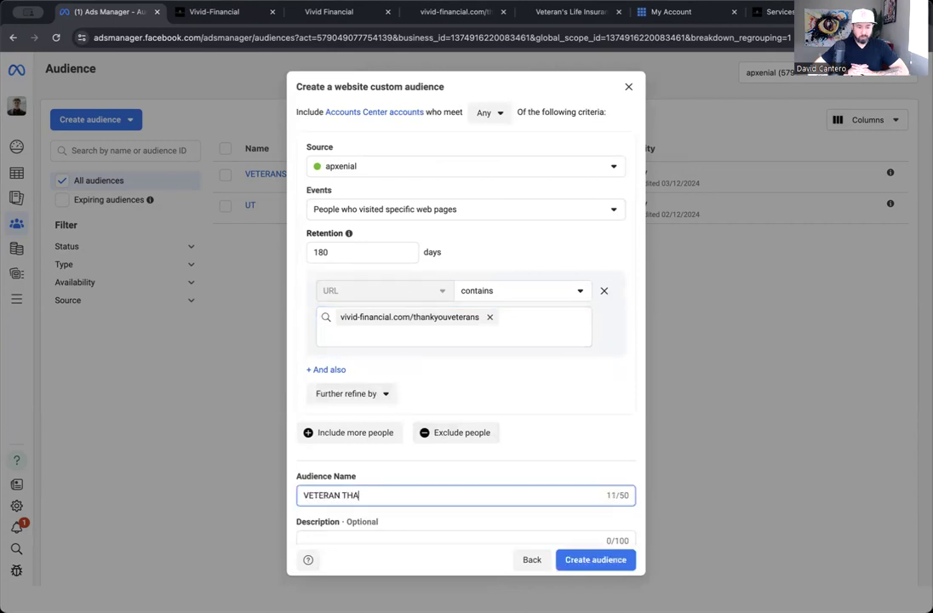
type("NK YOU PAGC")
key("BackSpace")
type("E ")
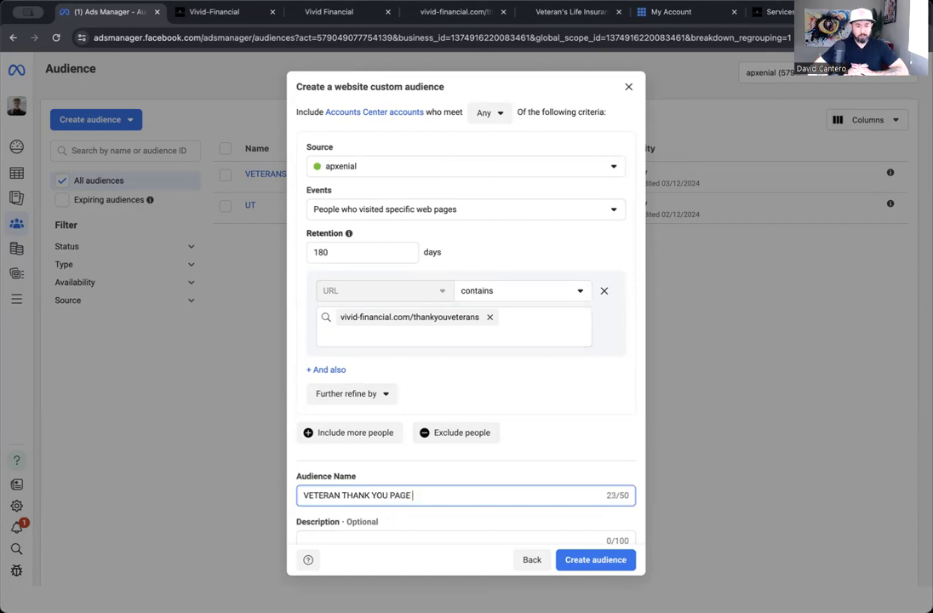
type("VISITOR")
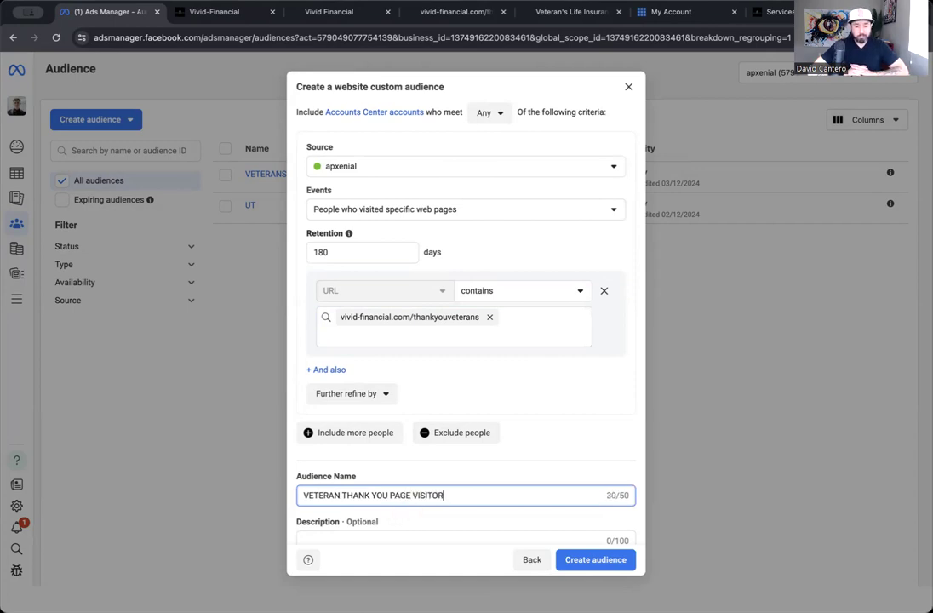
type("S ( ONLY)")
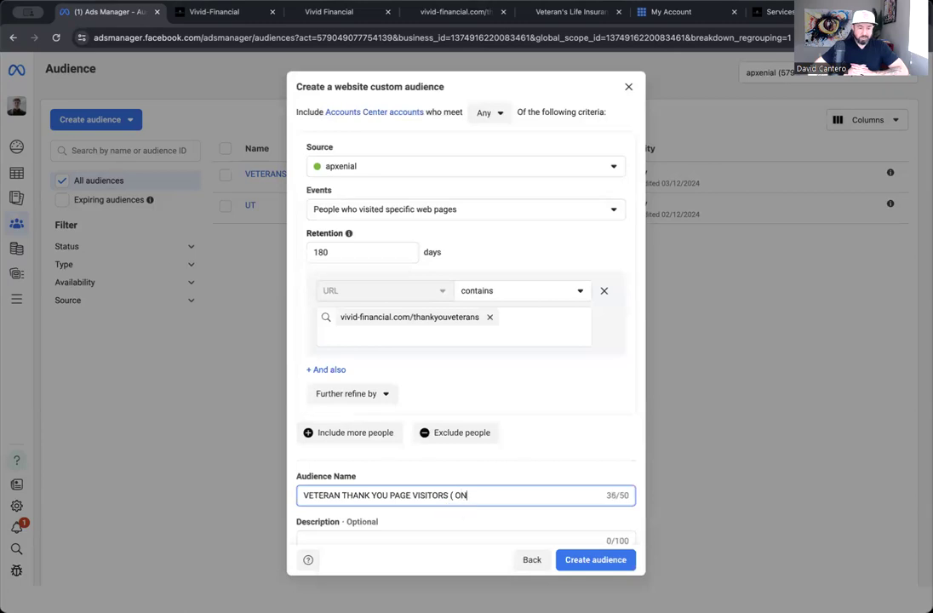
left_click(476, 495)
key("Caps_Lock")
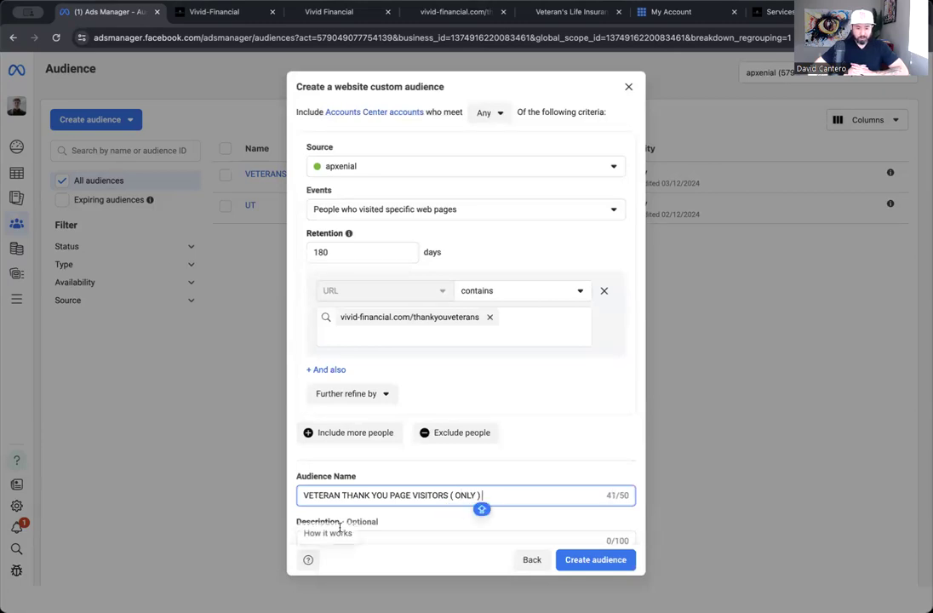
left_click(608, 563)
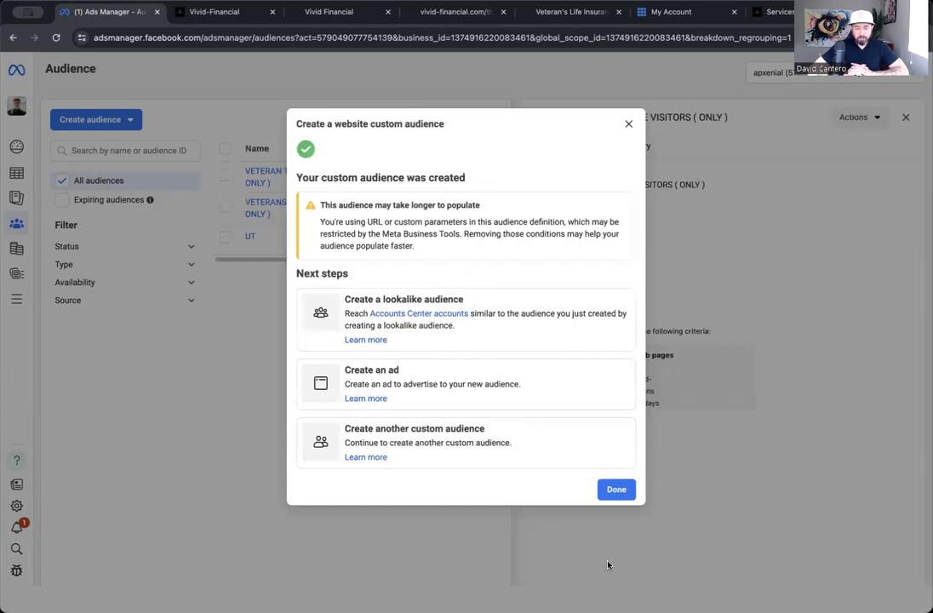
left_click(620, 485)
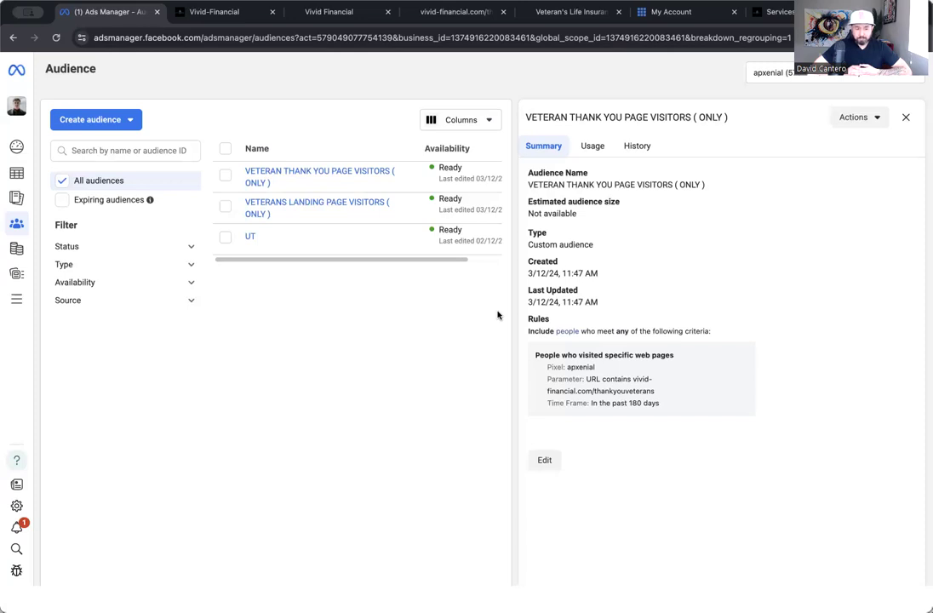
Step: Start a new custom audience with Instagram account as its source, using the apxenial account
left_click(127, 125)
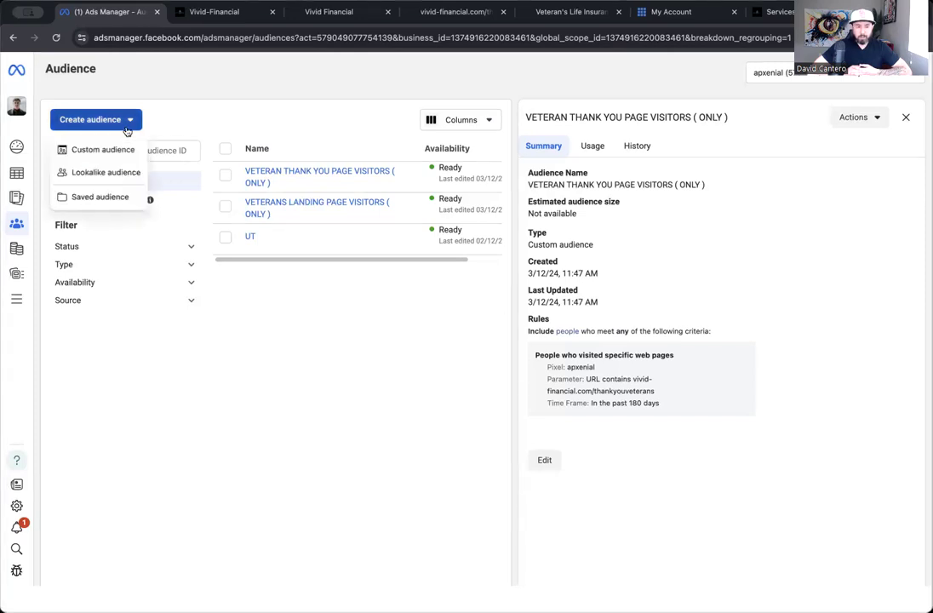
left_click(120, 147)
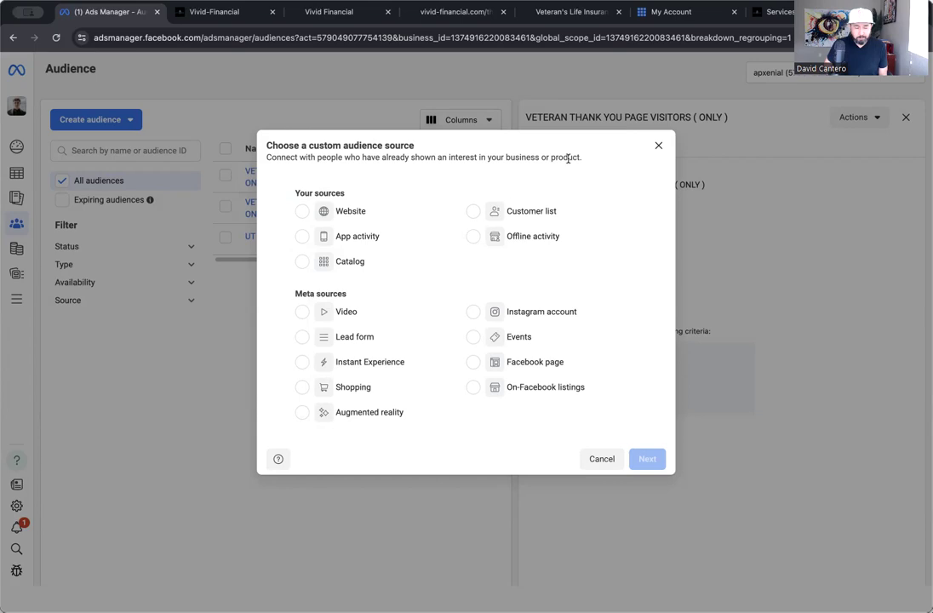
left_click(520, 314)
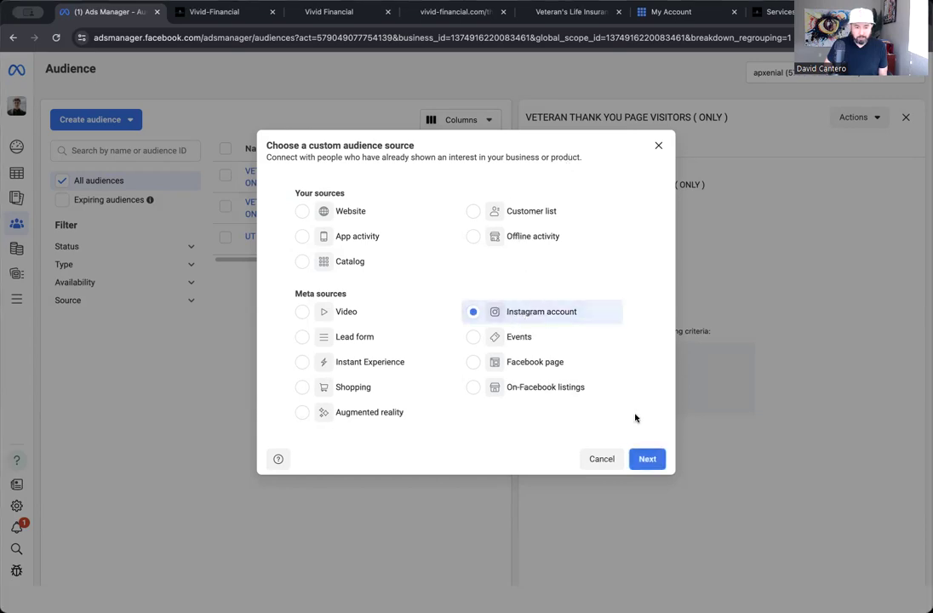
left_click(647, 458)
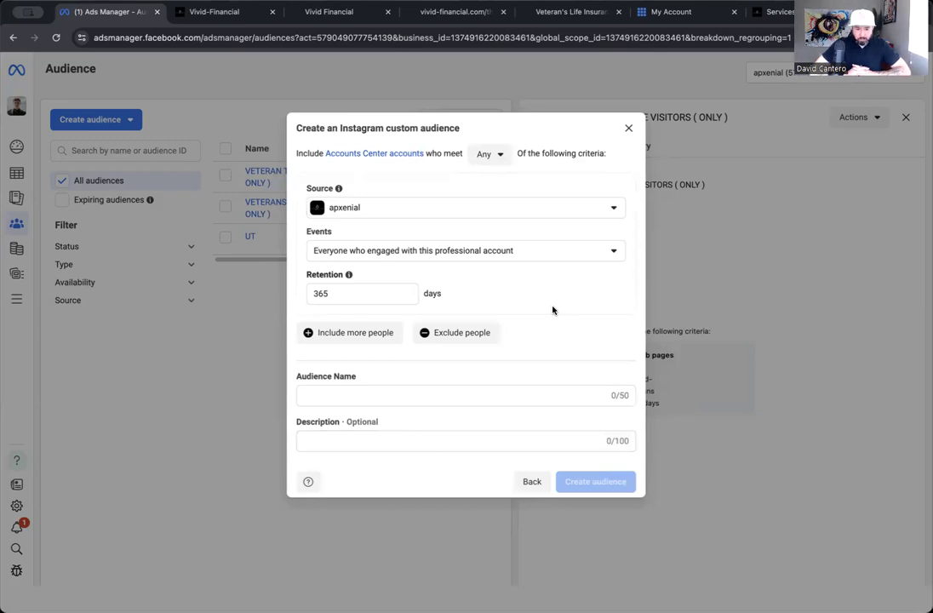
left_click(421, 213)
left_click(420, 214)
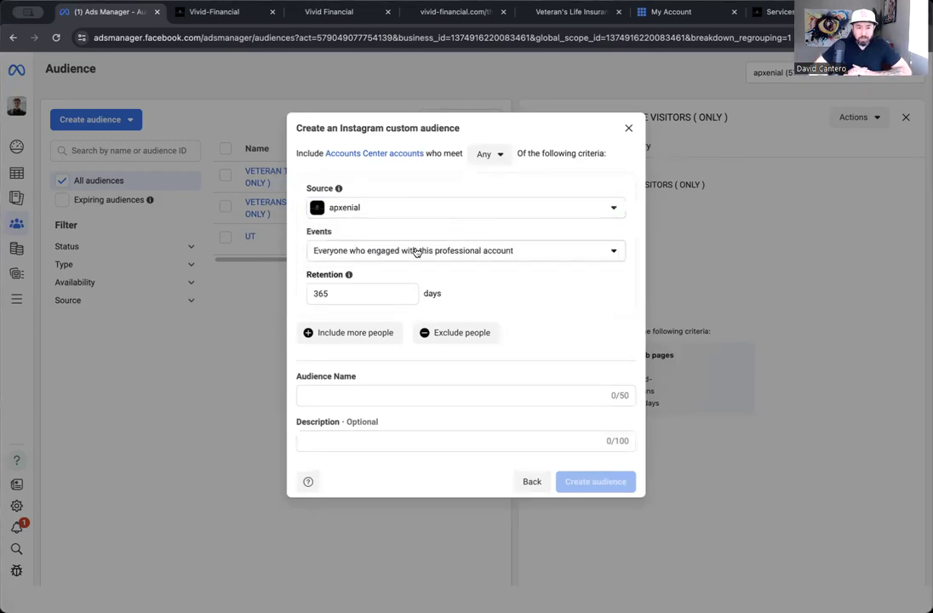
Step: Include anyone who visited this professional account's profile, with a retention of 365 days
left_click(417, 252)
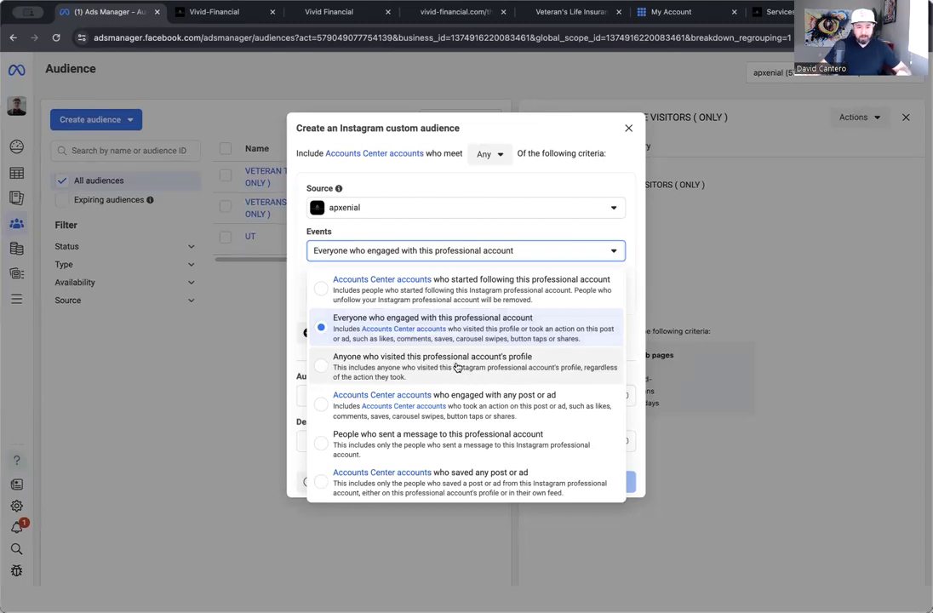
left_click(458, 367)
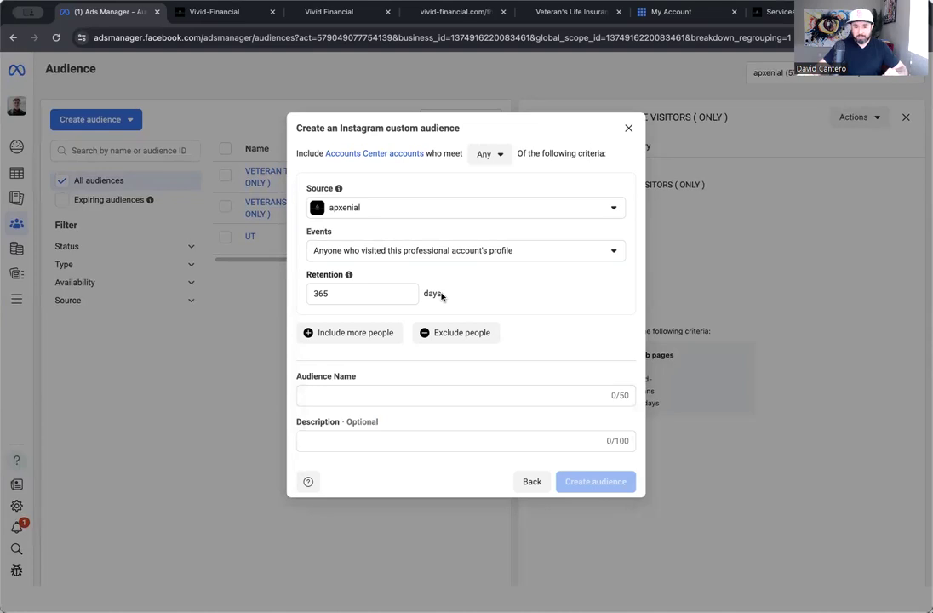
left_click(393, 294)
double_click(392, 295)
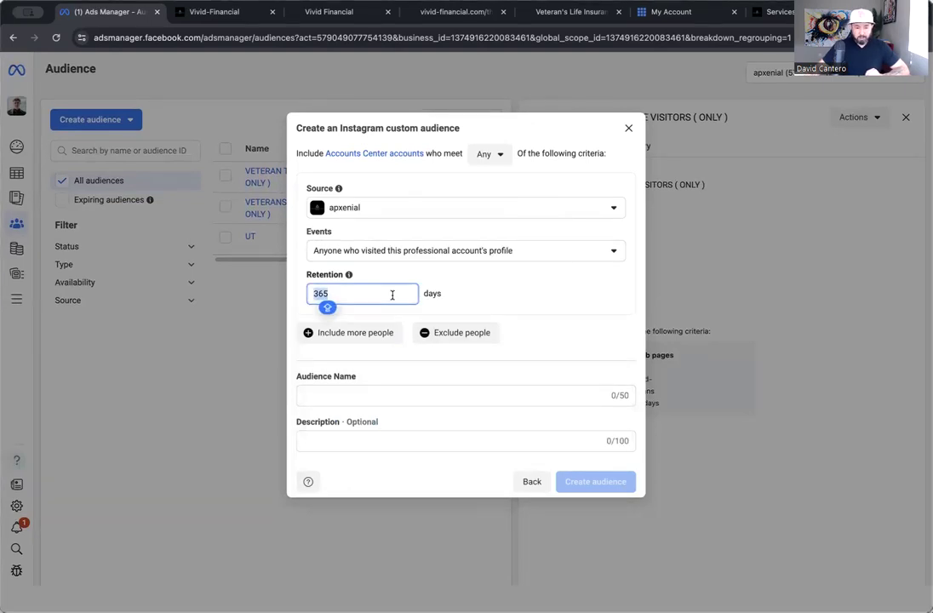
left_click(486, 299)
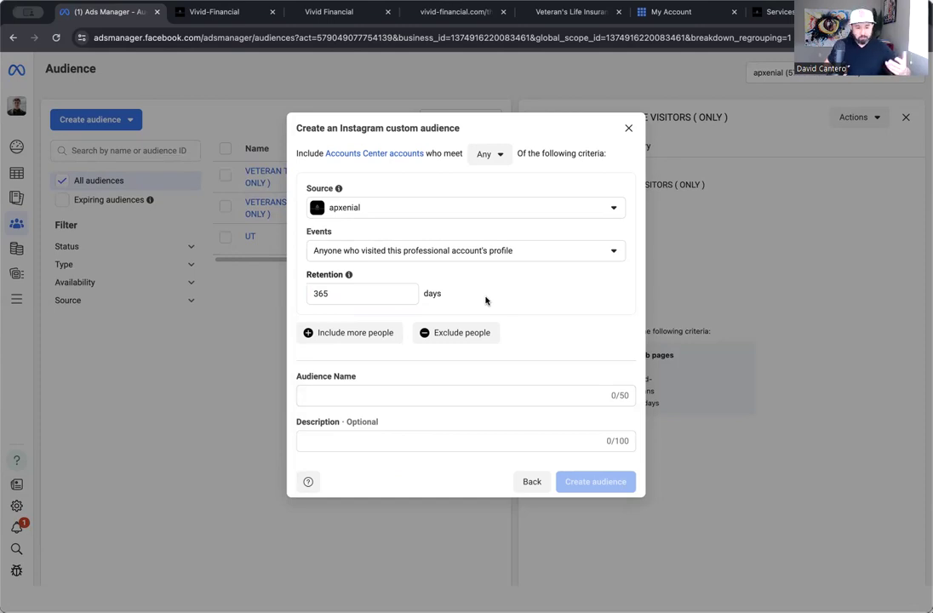
Step: Name the audience APXENIAL IG ACCOUNT, create it and dismiss the confirmation
left_click(373, 397)
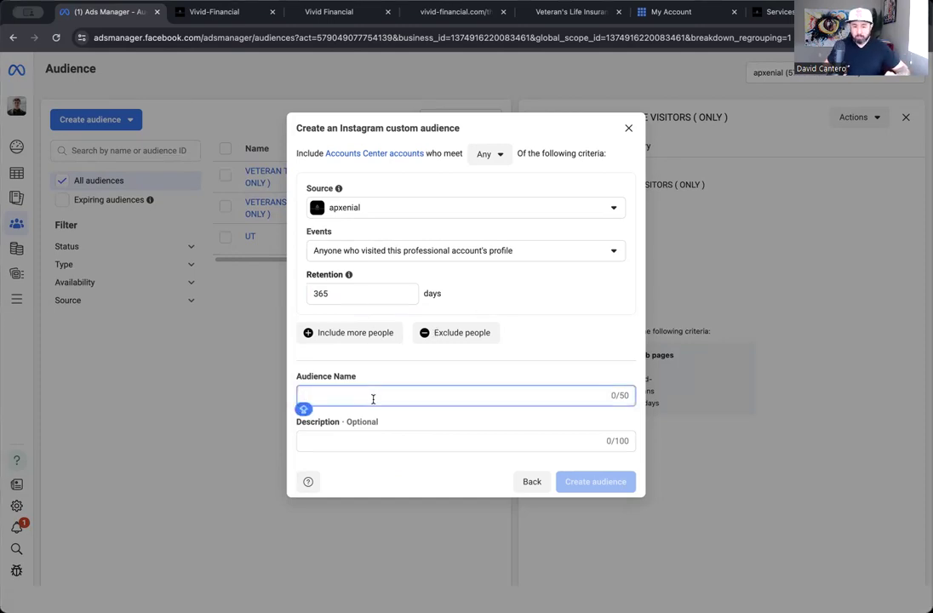
type("APXE")
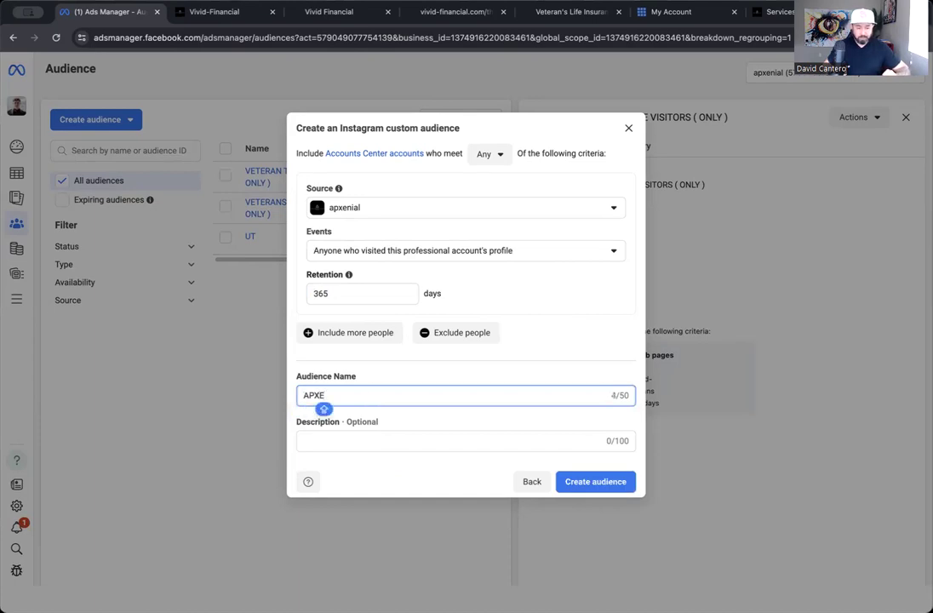
type("NIAL I")
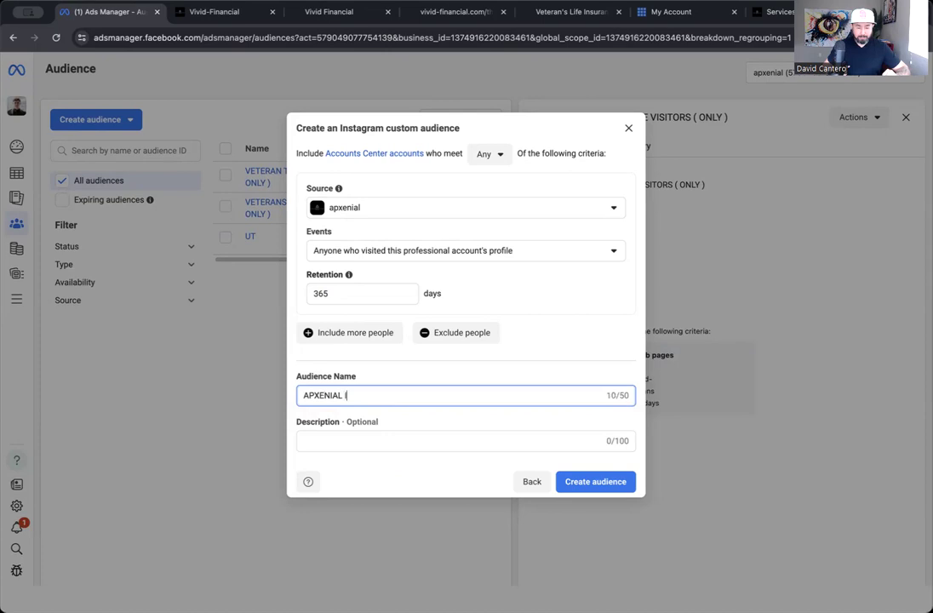
type("G ACCOUNT")
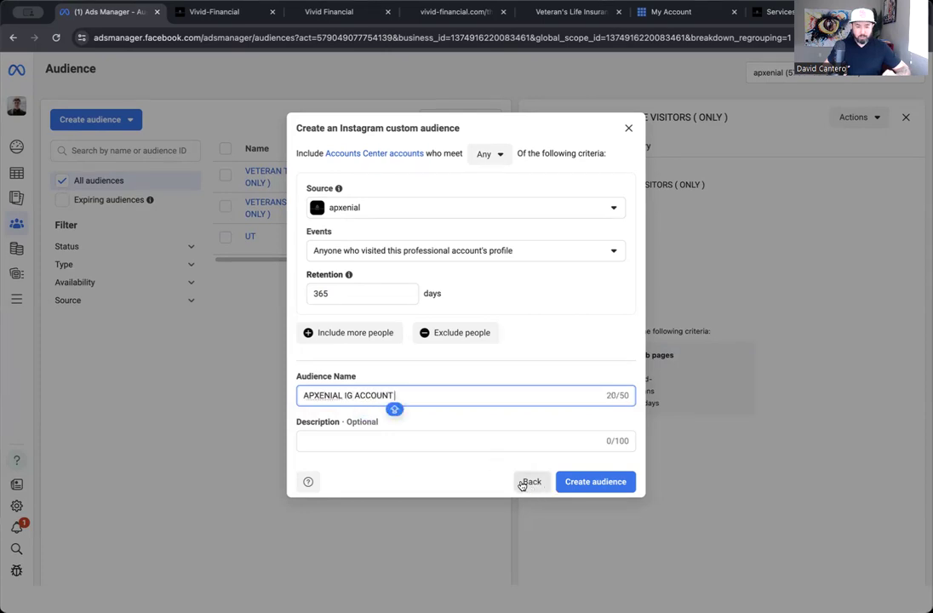
left_click(587, 483)
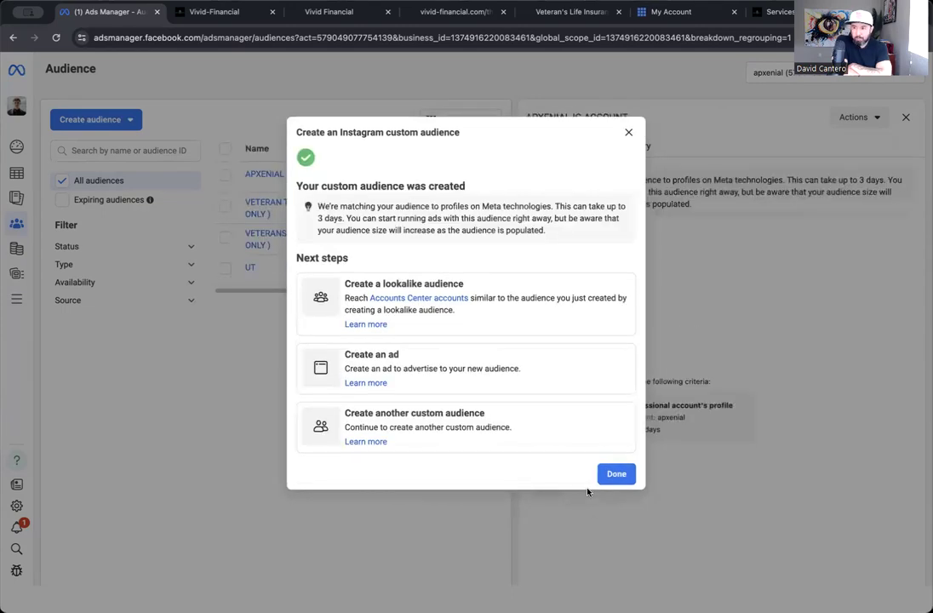
left_click(617, 475)
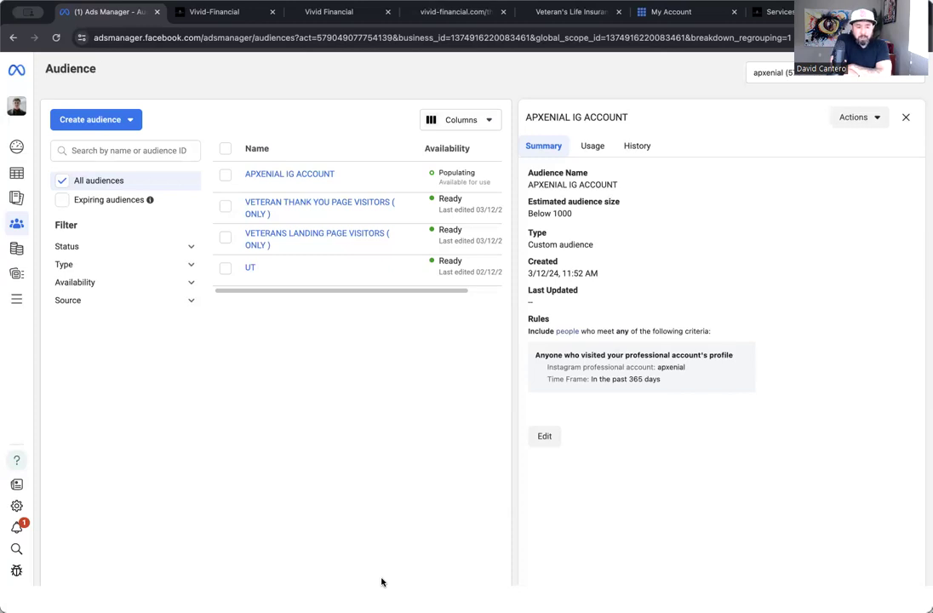
Step: Examine the engagement types offered for a Video custom audience, then close it uncreated along with the Instagram audience's details
left_click(96, 119)
left_click(113, 145)
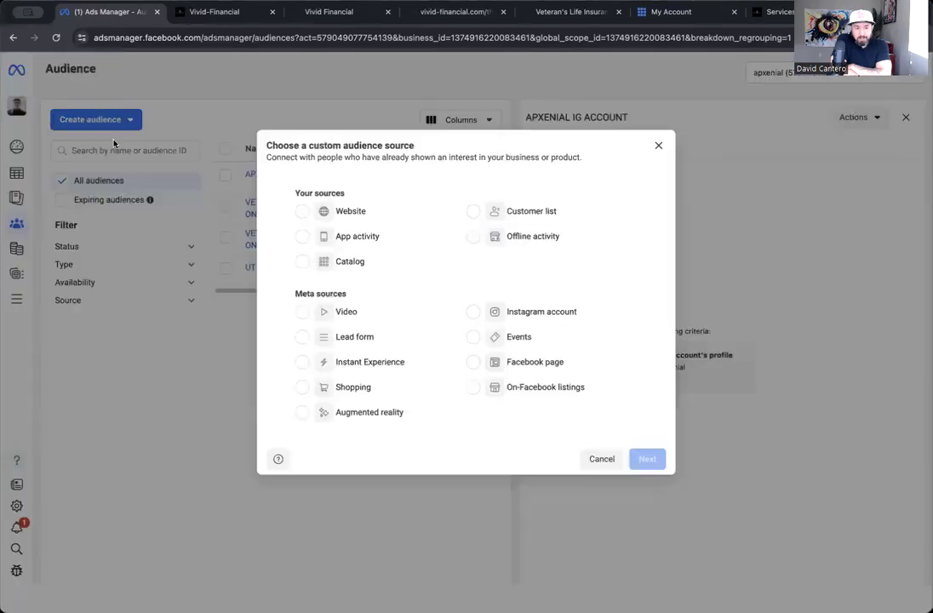
left_click(292, 215)
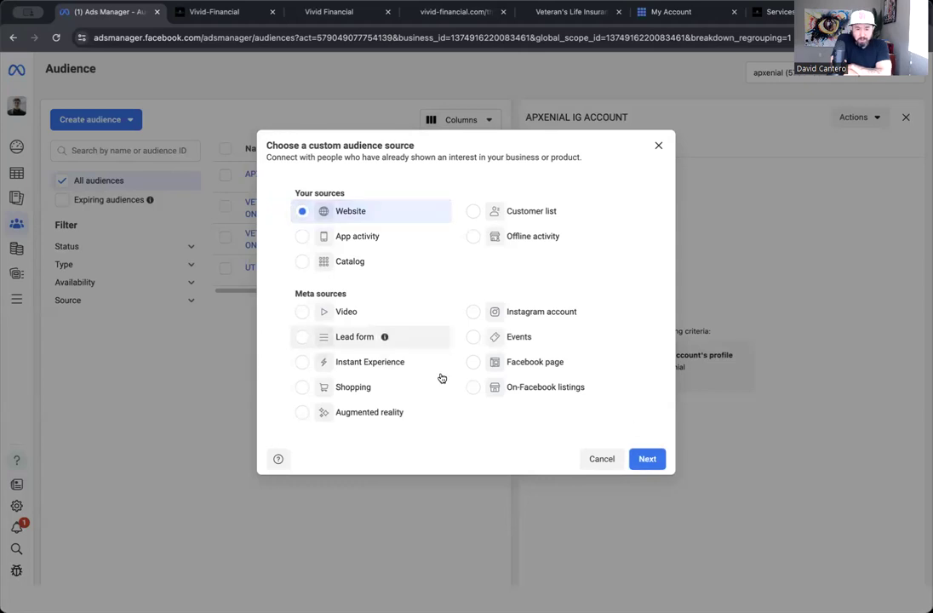
left_click(330, 317)
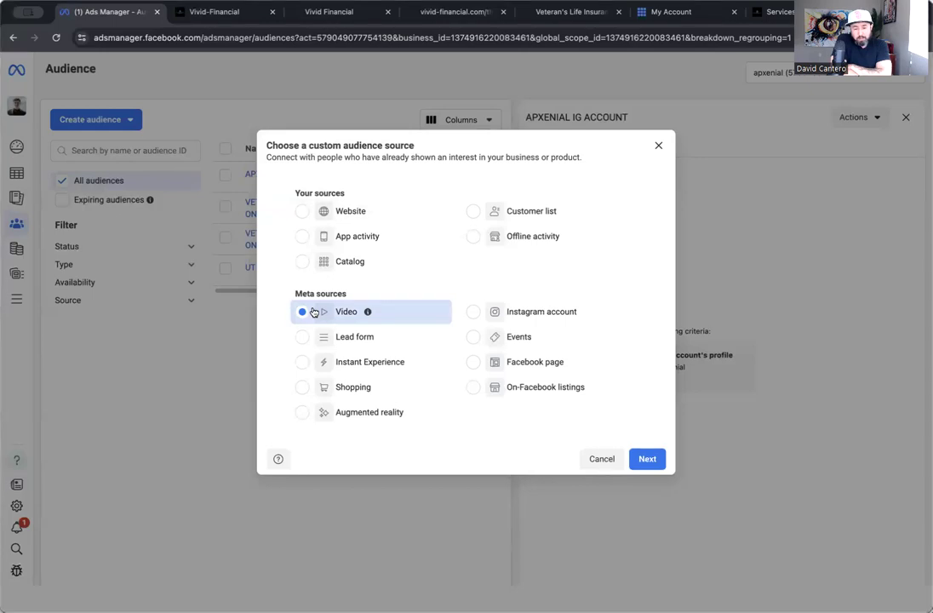
left_click(645, 457)
left_click(356, 232)
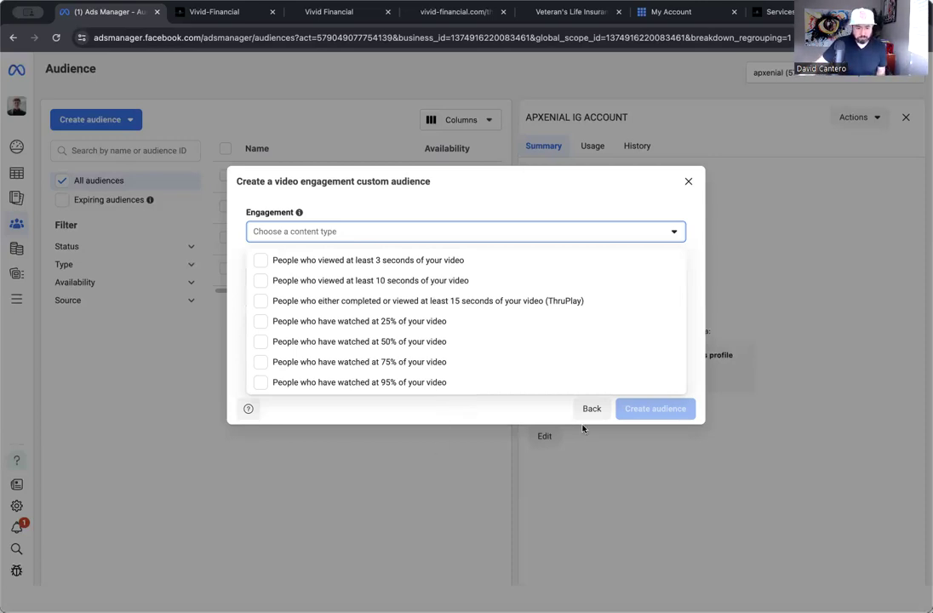
left_click(689, 182)
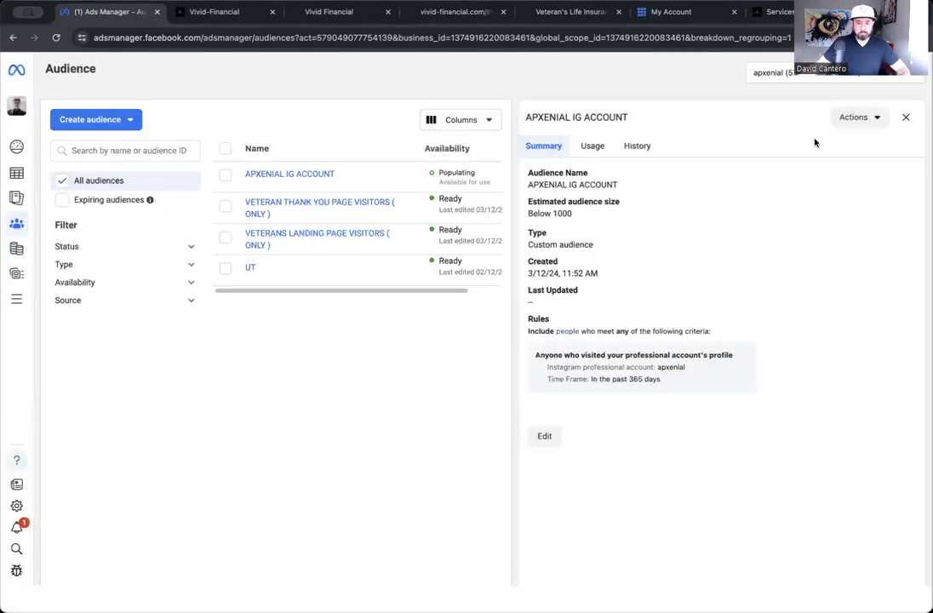
left_click(906, 117)
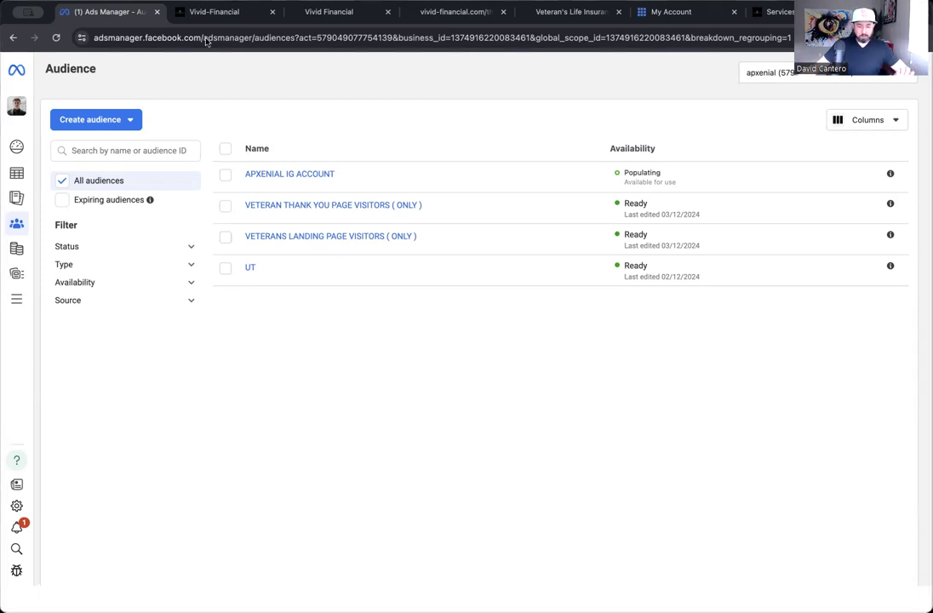
left_click(162, 0)
mouse_move(197, 56)
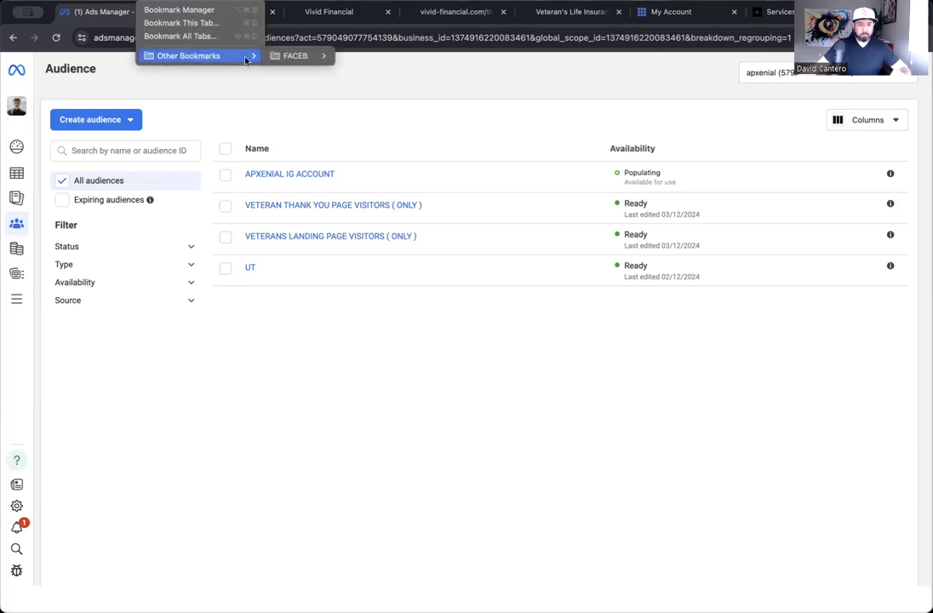
mouse_move(294, 56)
mouse_move(344, 58)
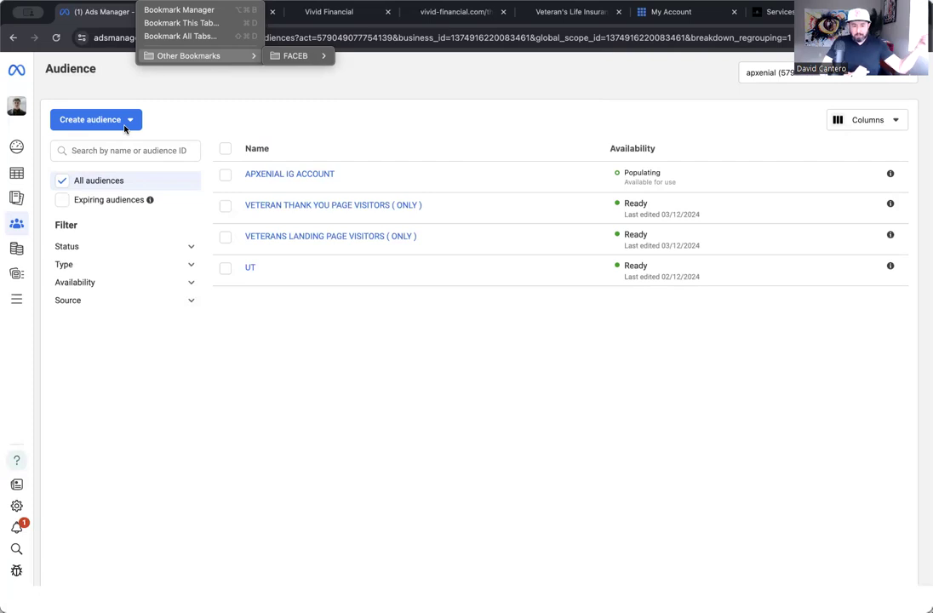
left_click(277, 127)
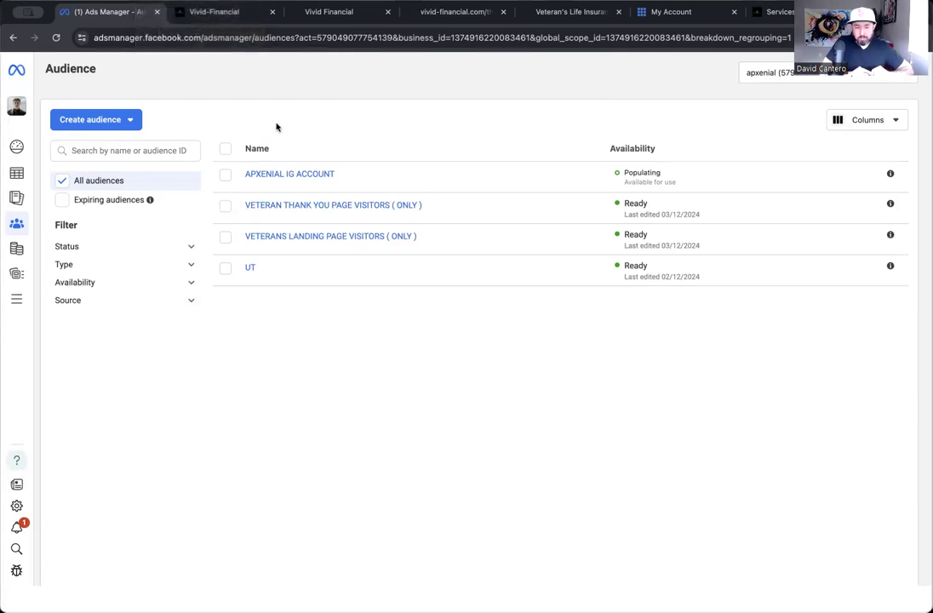
Step: Switch to GoHighLevel, check the other sub-account's funnels and return to the American Prudential Xenial sub-account
left_click(207, 14)
left_click(228, 315)
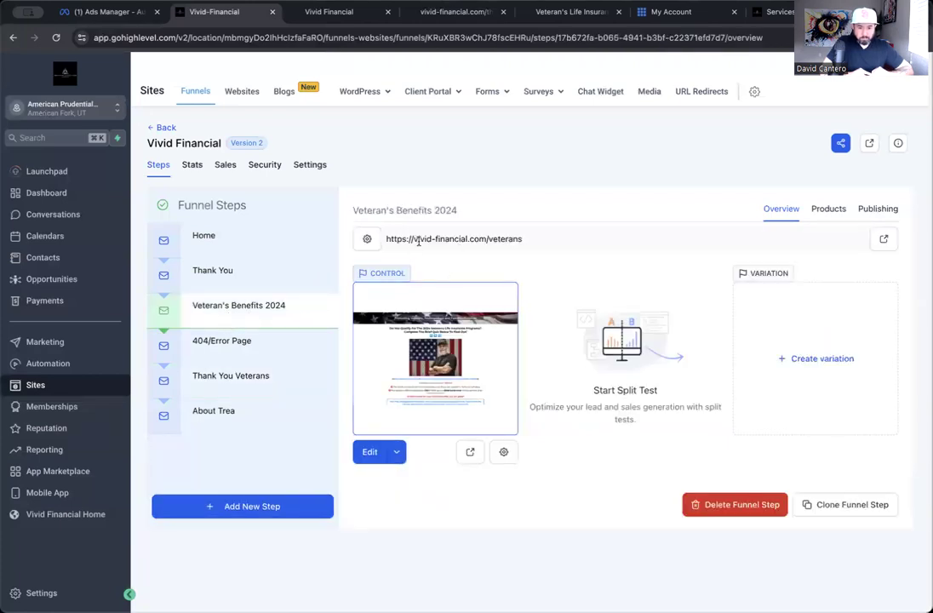
left_click(61, 106)
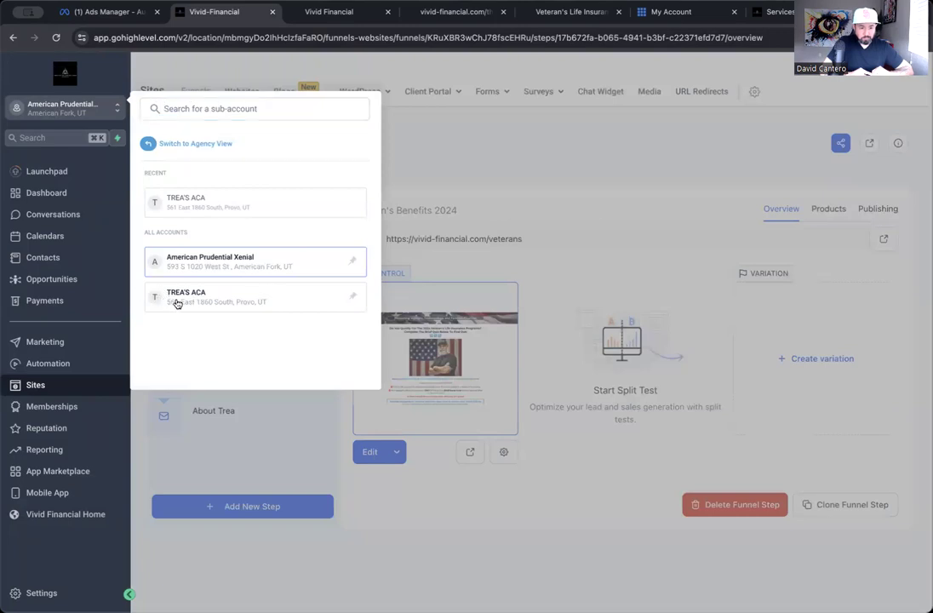
left_click(176, 304)
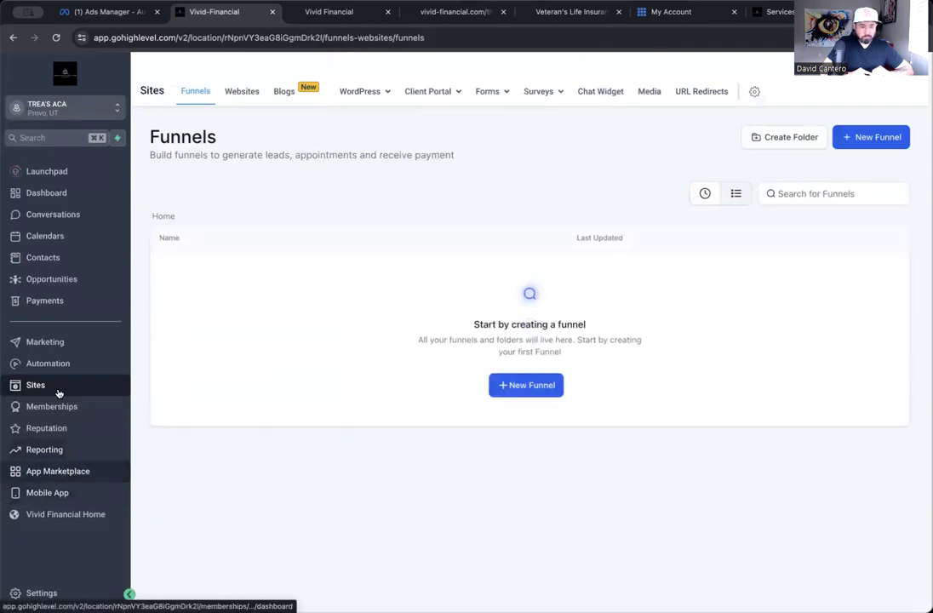
left_click(69, 103)
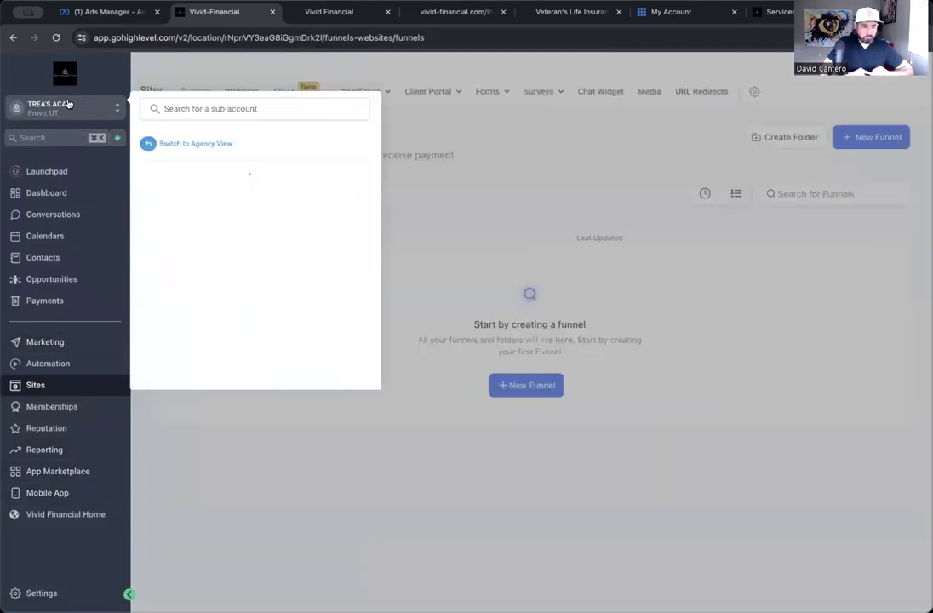
left_click(206, 244)
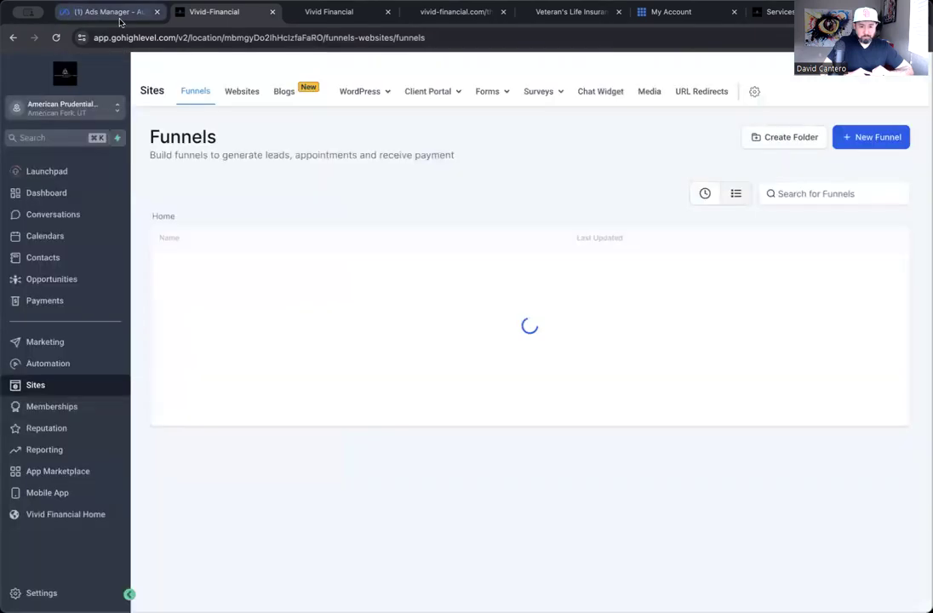
Step: Switch back to Ads Manager, open the apxenial campaigns overview and look through the campaigns' budget and result columns
left_click(120, 21)
mouse_move(374, 203)
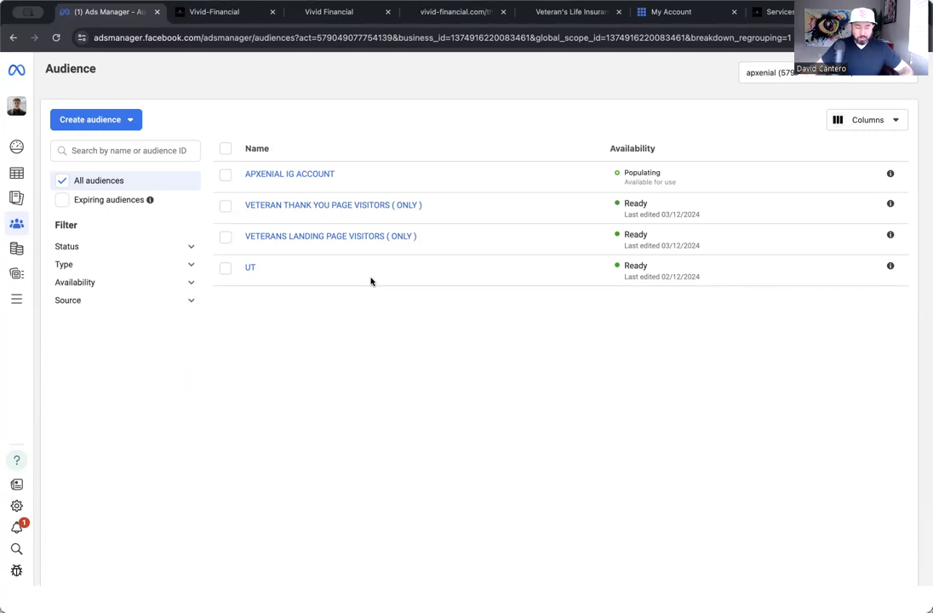
left_click(23, 303)
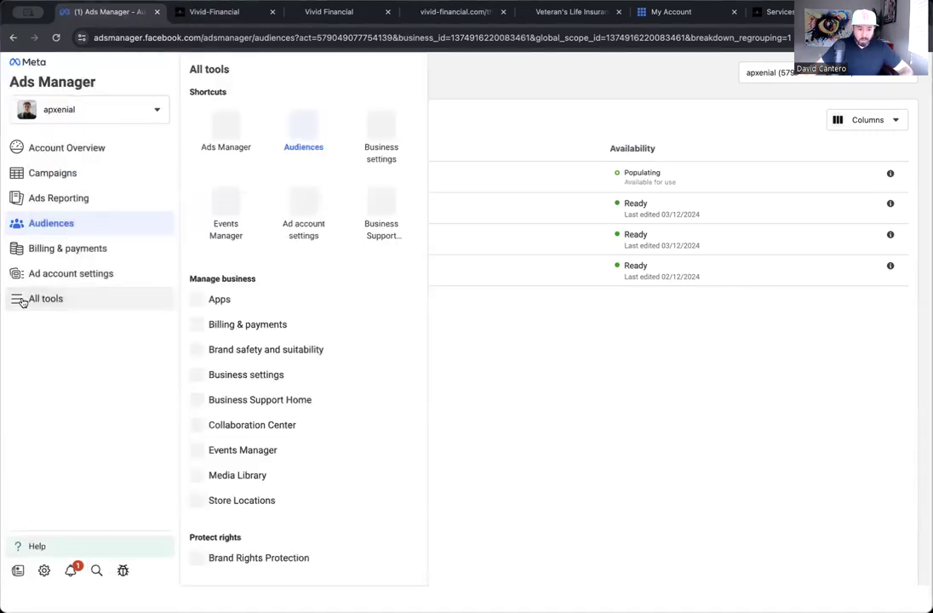
left_click(229, 136)
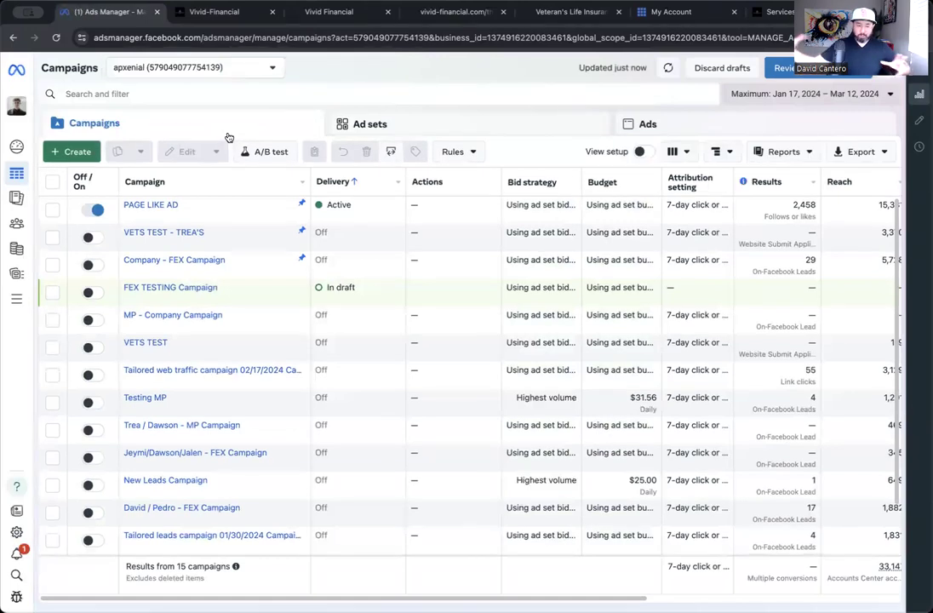
scroll(543, 287, "right", 3)
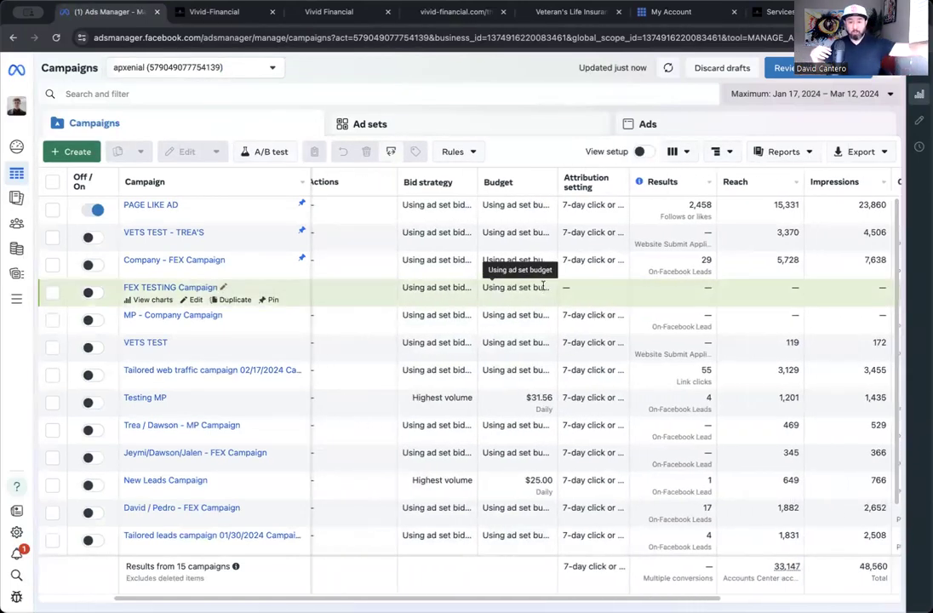
scroll(543, 287, "right", 3)
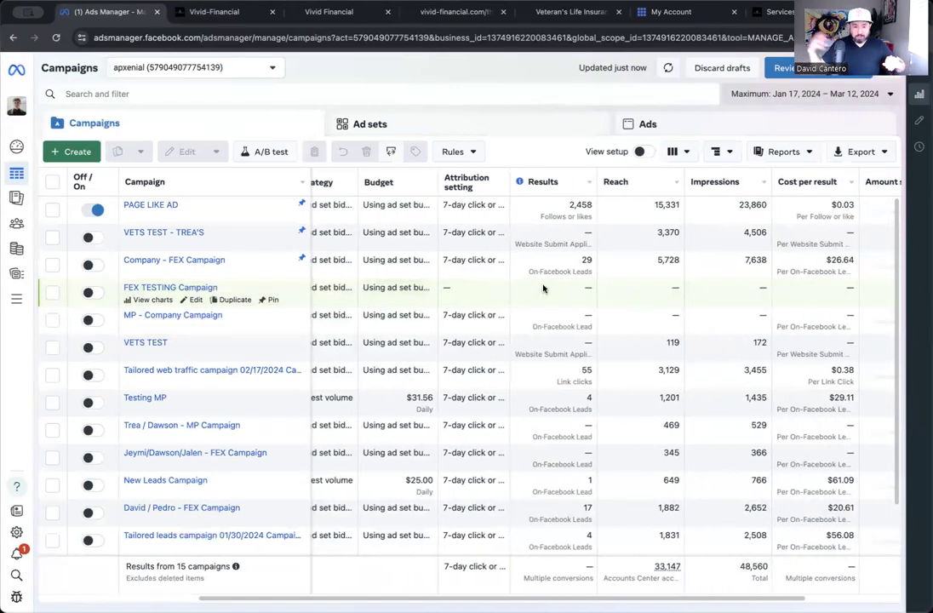
scroll(543, 289, "left", 1)
scroll(543, 289, "left", 5)
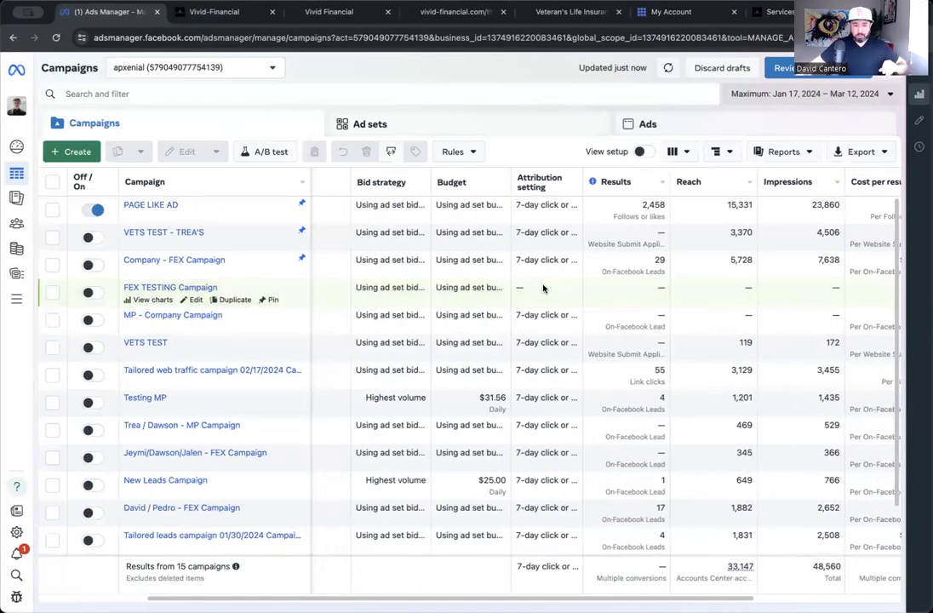
Step: Create a new auction campaign with the Leads objective, using the manual leads campaign setup
left_click(85, 154)
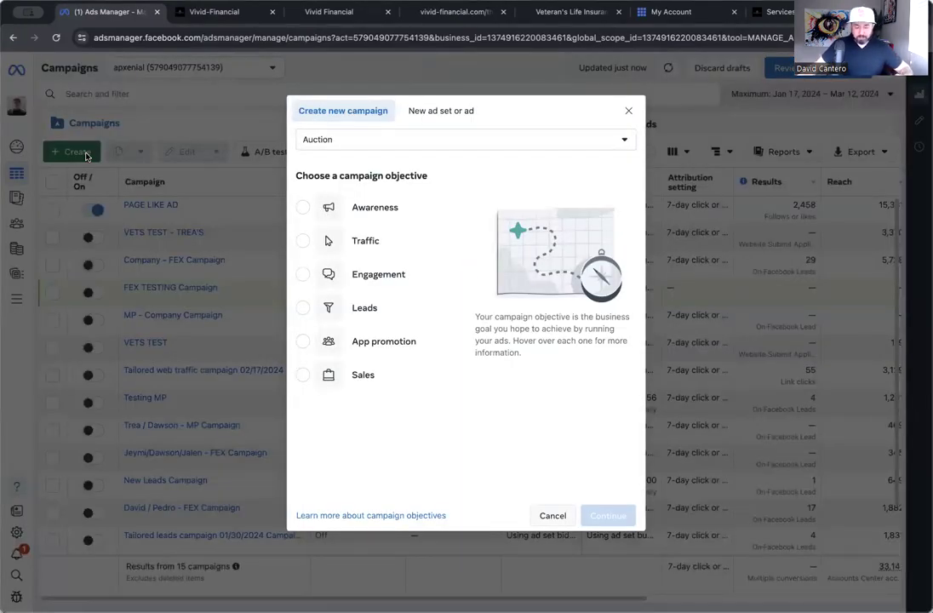
left_click(338, 311)
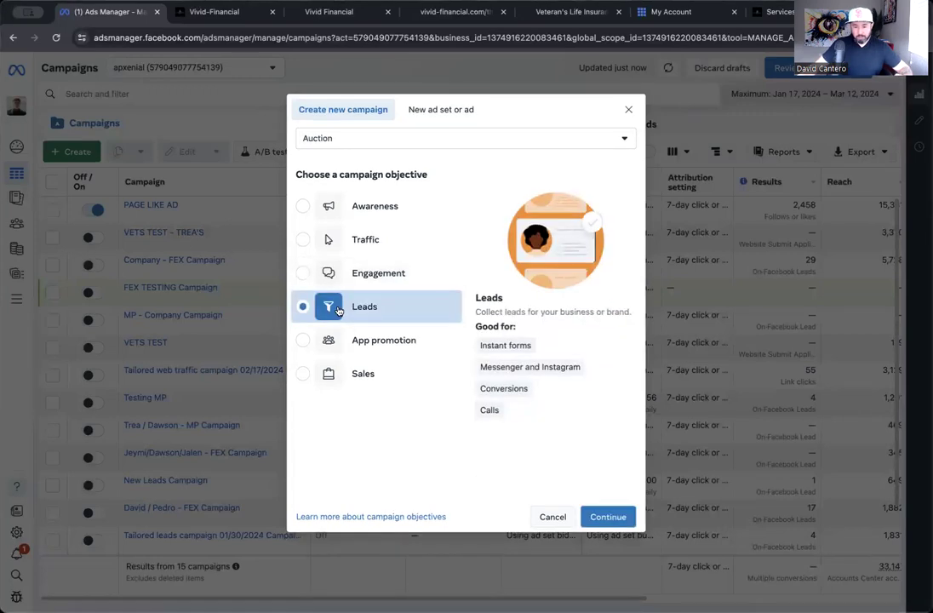
left_click(615, 518)
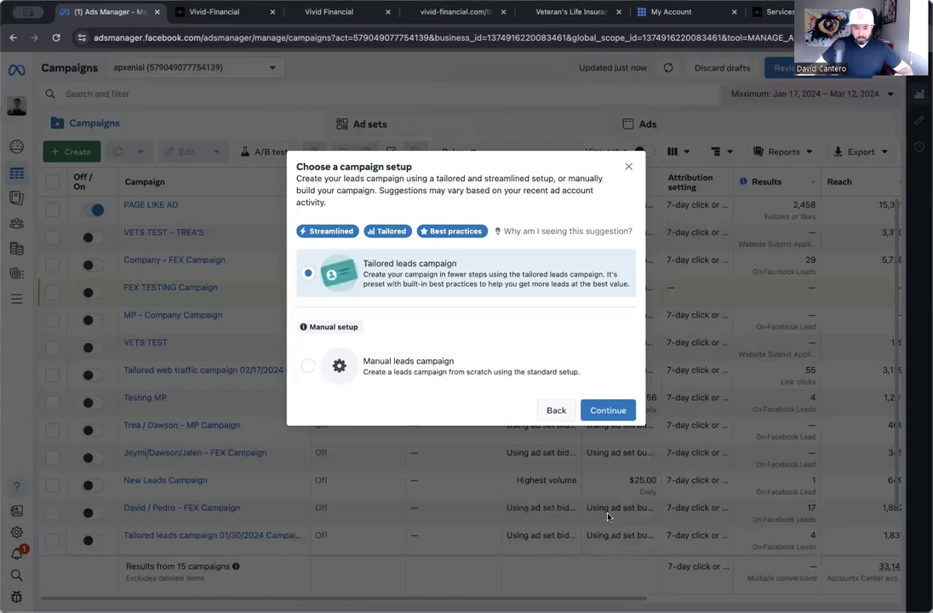
left_click(489, 381)
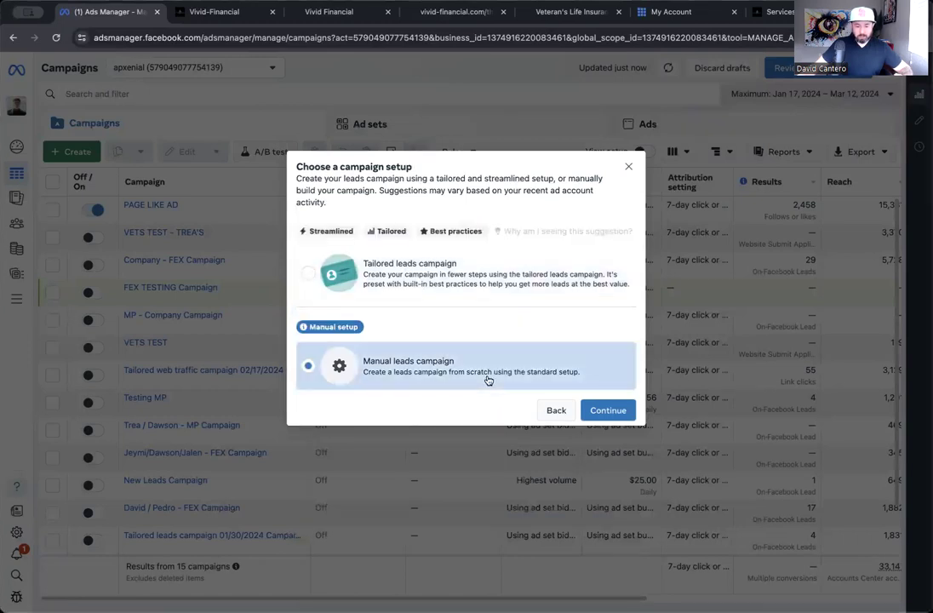
left_click(608, 411)
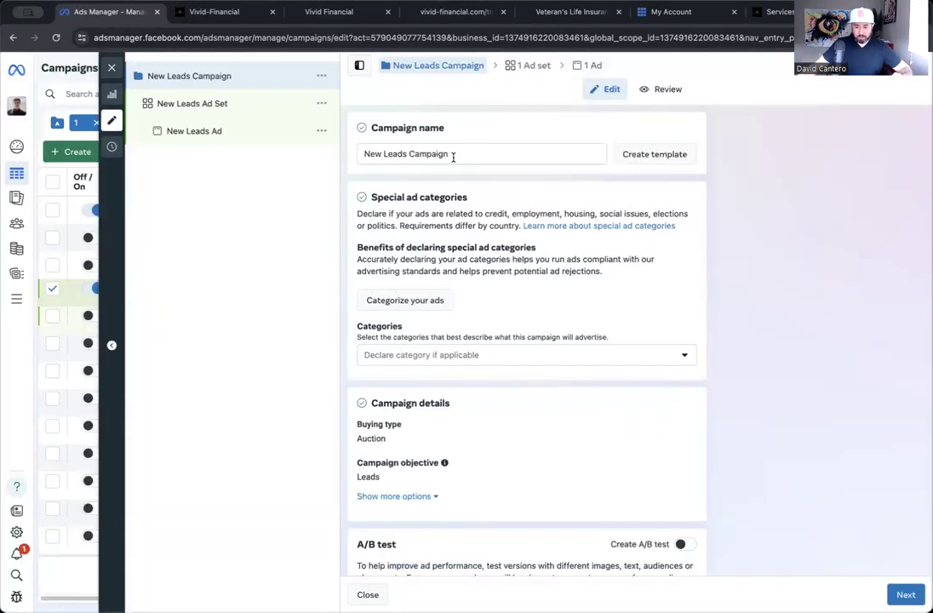
Step: Keep the campaign-level settings, continue to the ad set and set its conversion location to Website
scroll(447, 170, "down", 3)
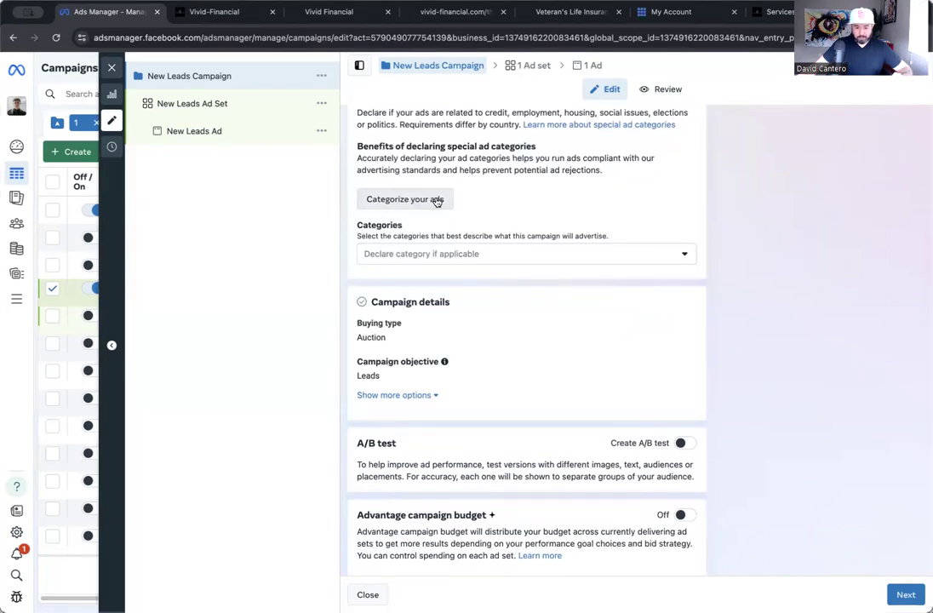
scroll(437, 201, "down", 1)
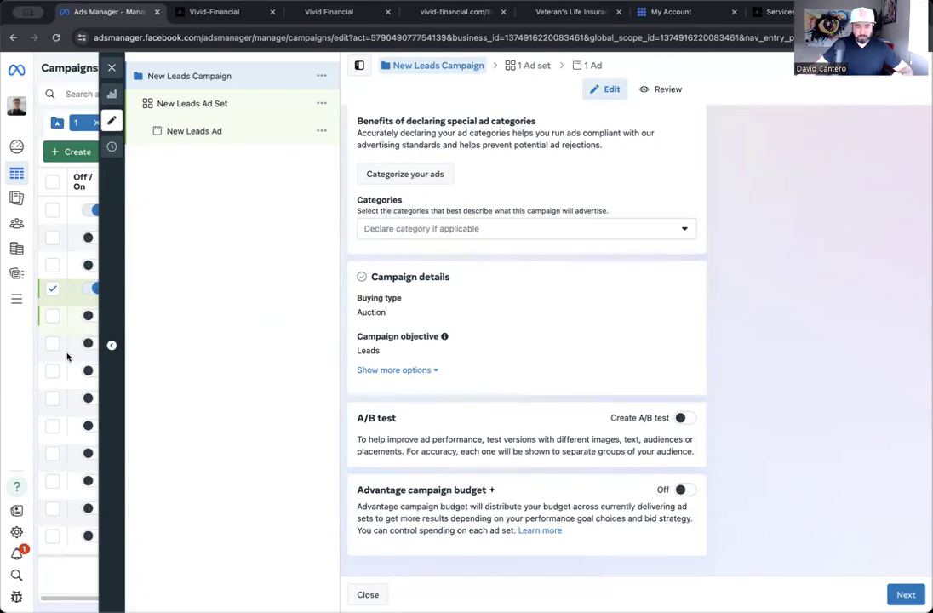
left_click(908, 595)
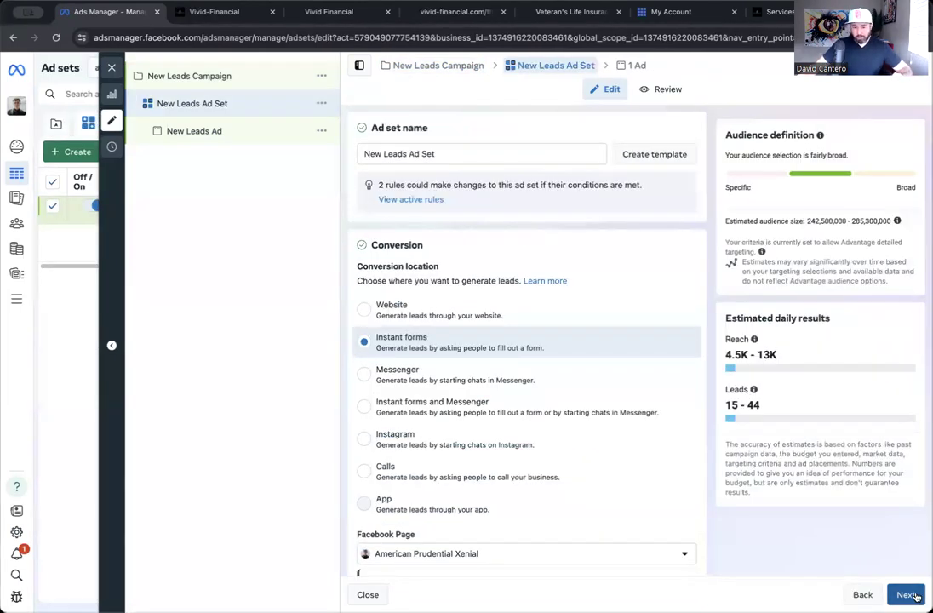
left_click(538, 321)
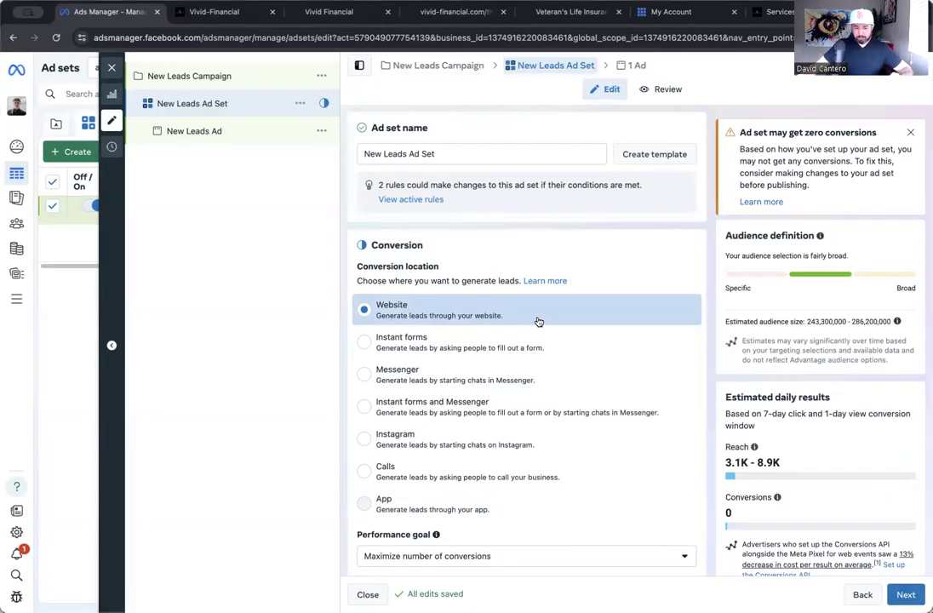
Step: Expand the ad set's audience controls and exclude the custom audience VETERANS LANDING PAGE VISITORS ( ONLY )
scroll(538, 321, "down", 3)
scroll(538, 320, "down", 2)
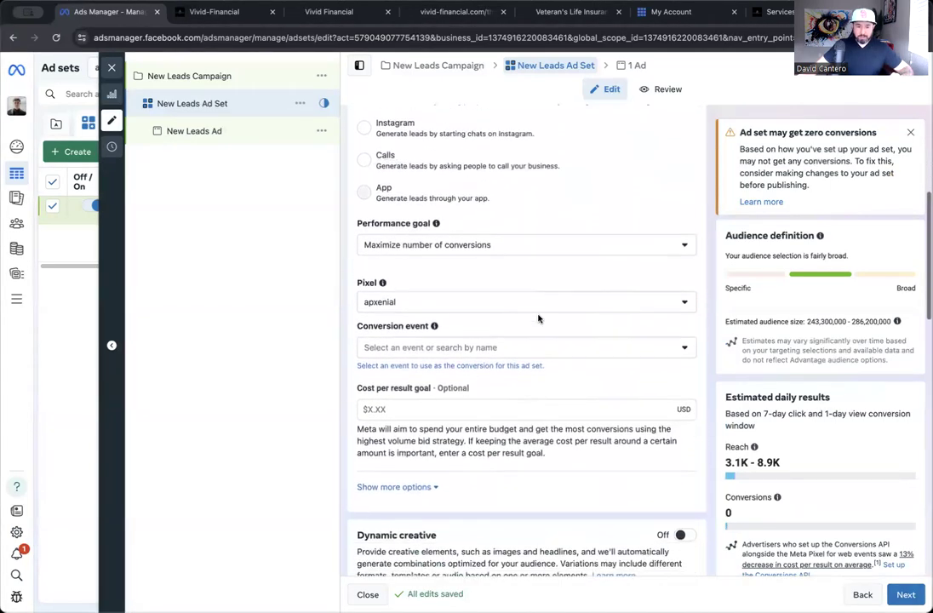
scroll(538, 319, "down", 4)
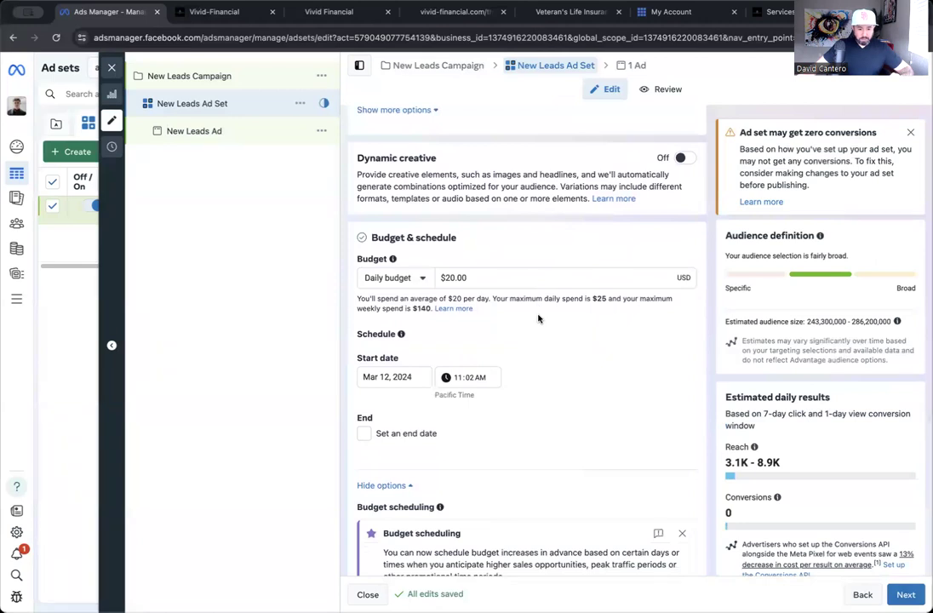
scroll(538, 318, "down", 5)
scroll(539, 318, "down", 1)
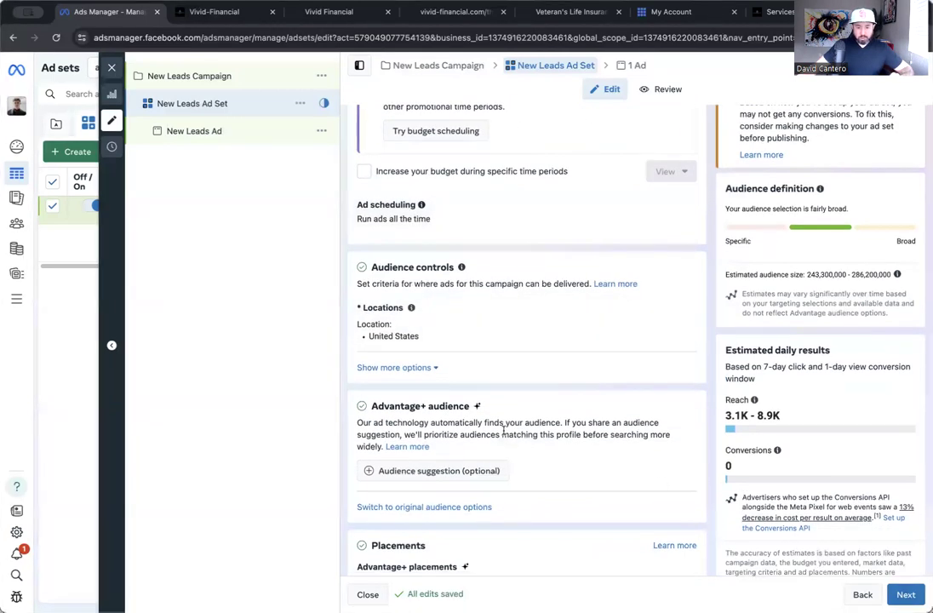
left_click(427, 368)
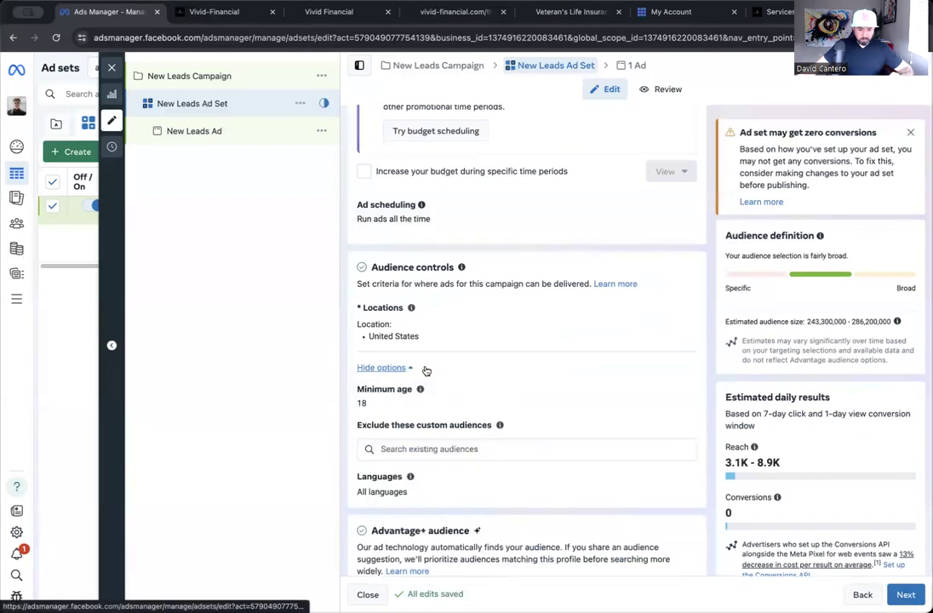
scroll(427, 371, "down", 2)
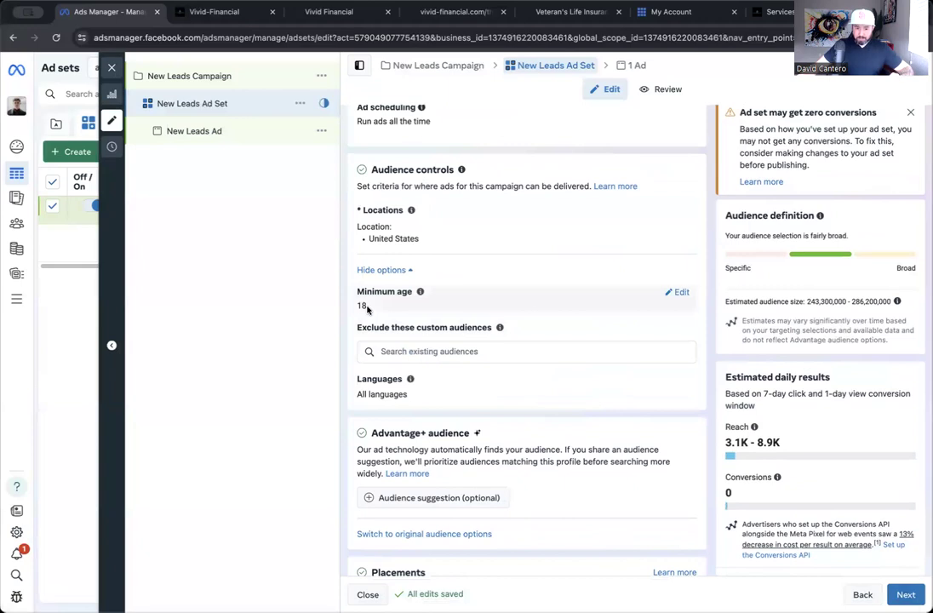
left_click(429, 355)
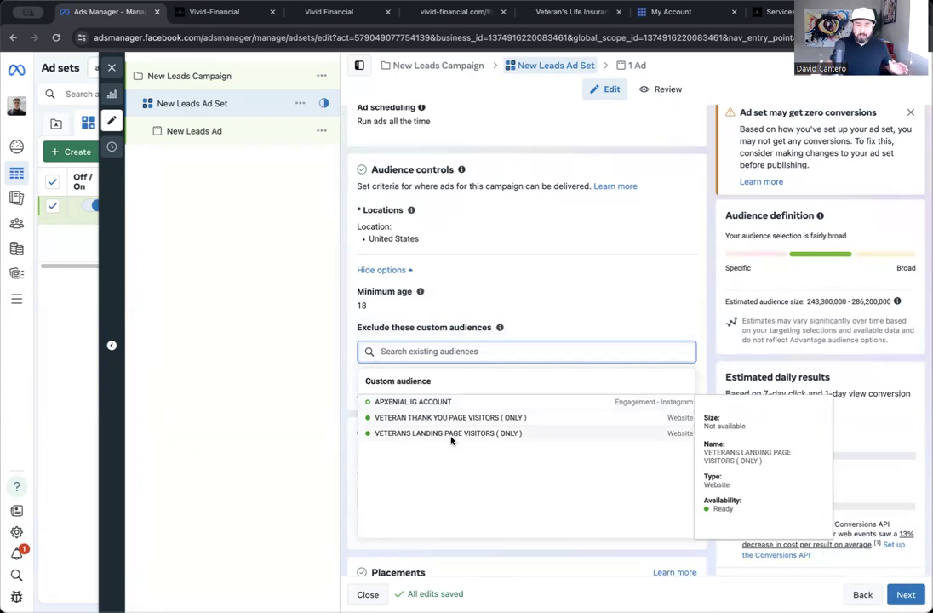
left_click(451, 434)
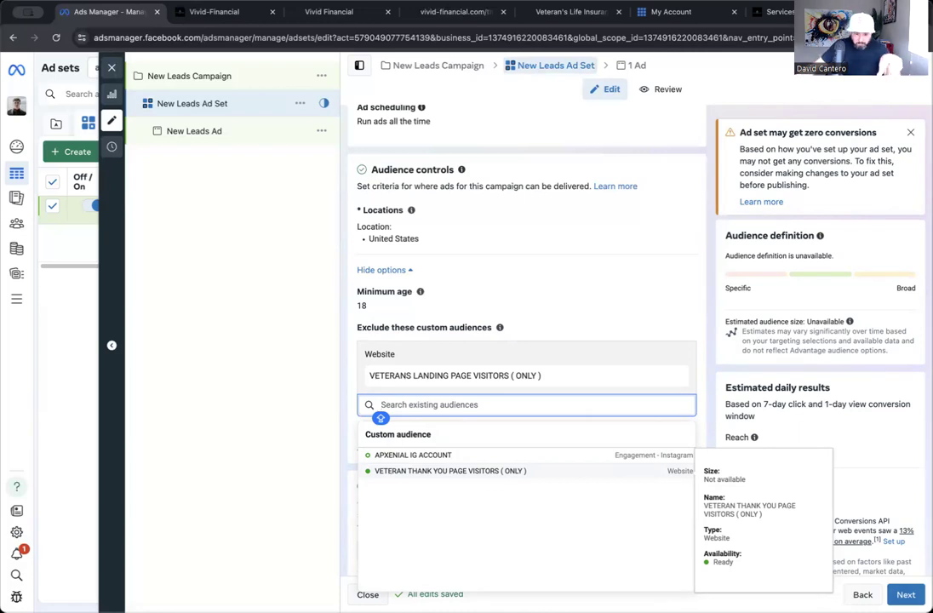
left_click(194, 354)
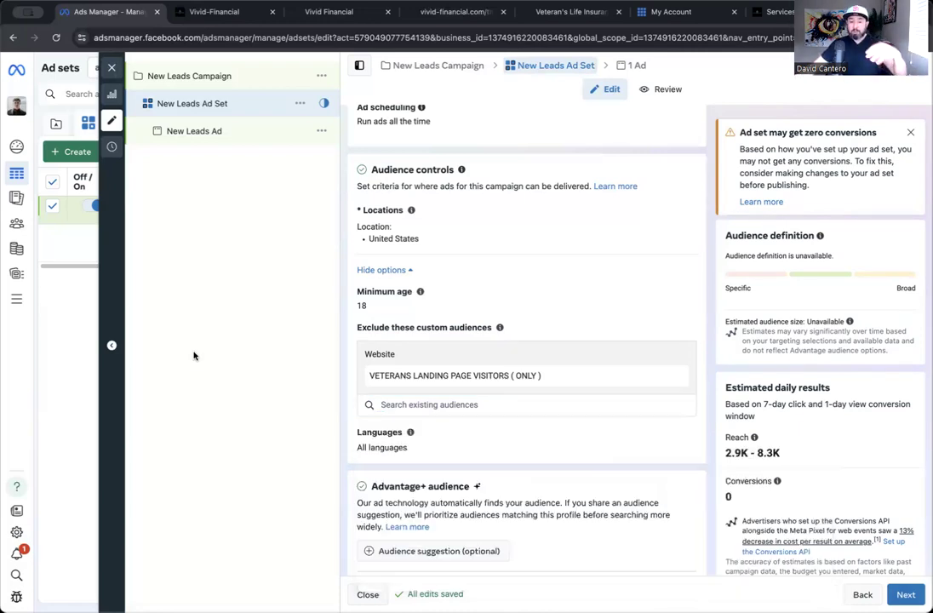
Step: Examine the ad set's audience controls, Advantage+ audience, placements, budget and scheduling sections
scroll(507, 496, "down", 1)
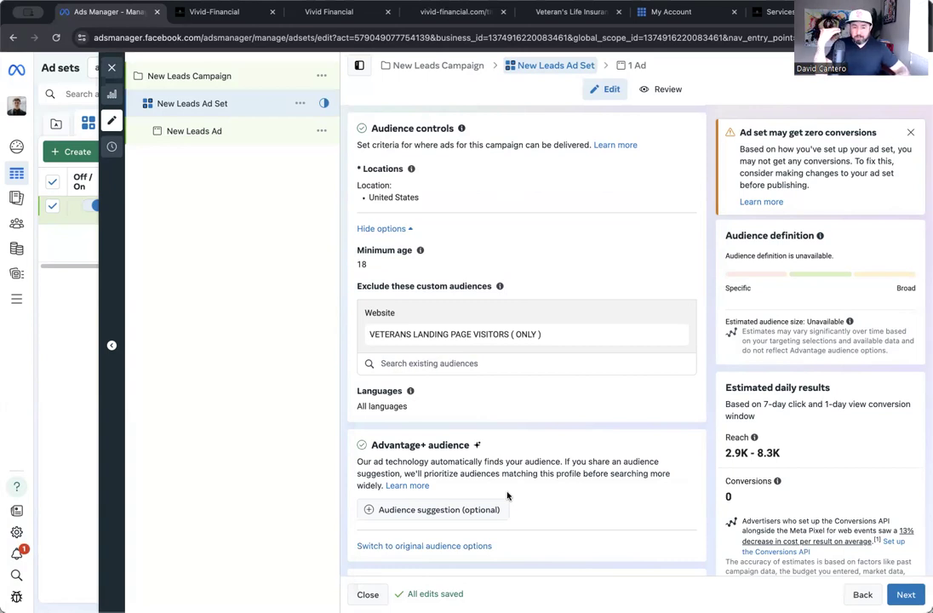
scroll(508, 496, "down", 1)
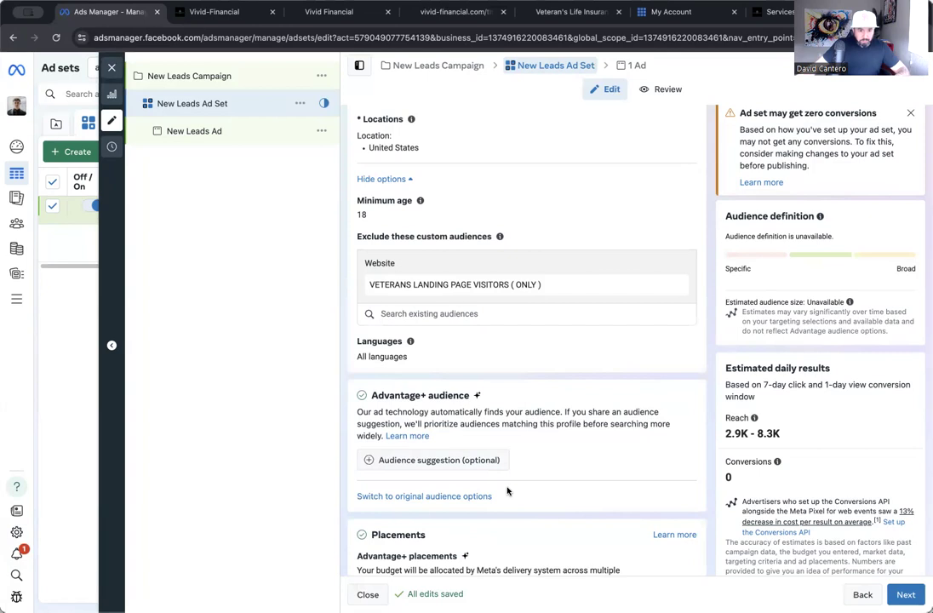
scroll(507, 491, "down", 2)
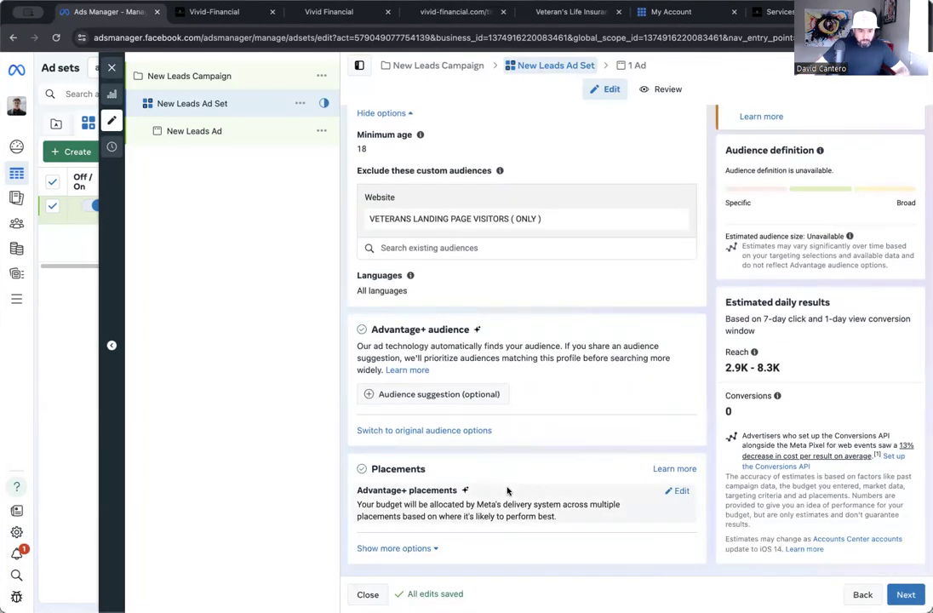
scroll(507, 492, "up", 5)
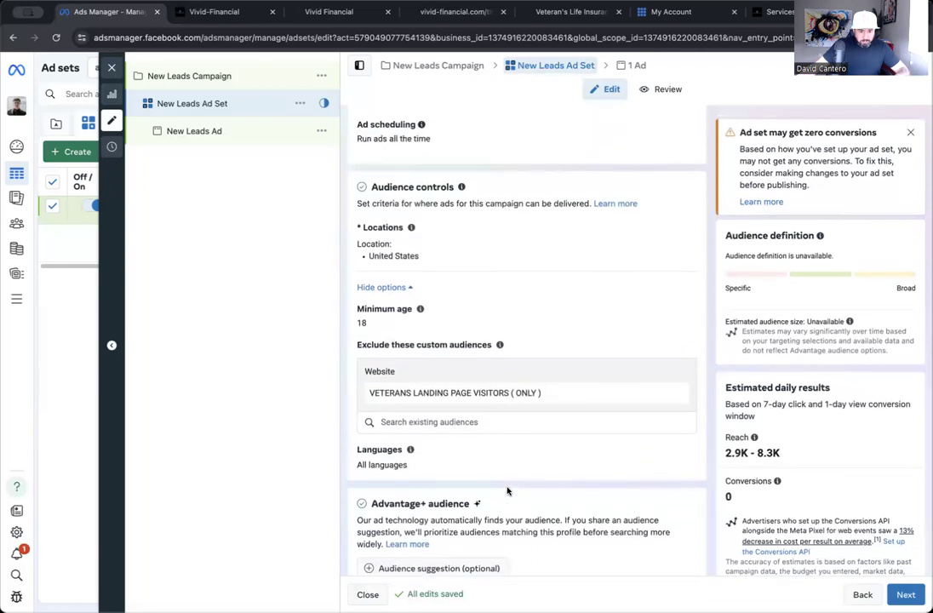
scroll(508, 492, "up", 1)
scroll(508, 492, "up", 3)
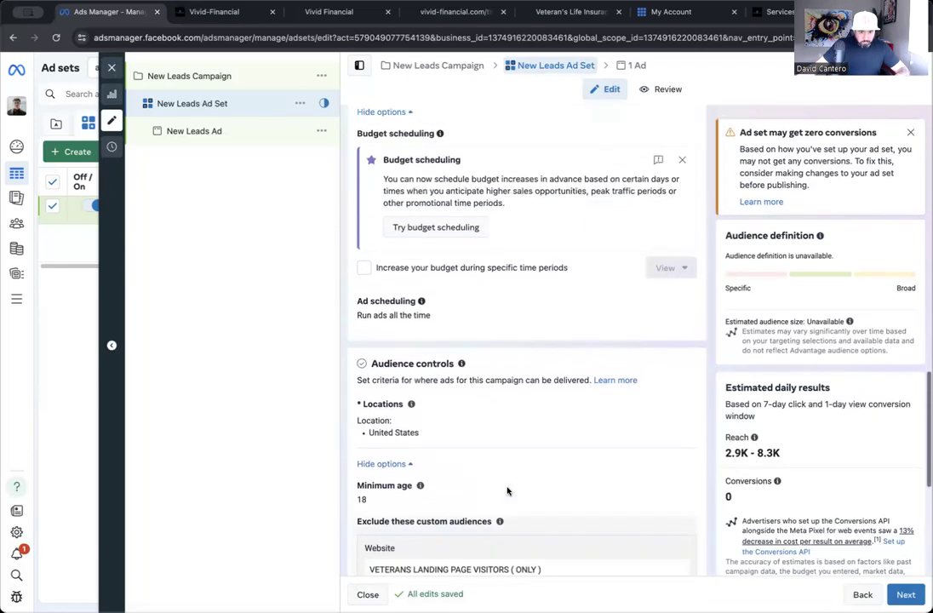
scroll(507, 491, "up", 4)
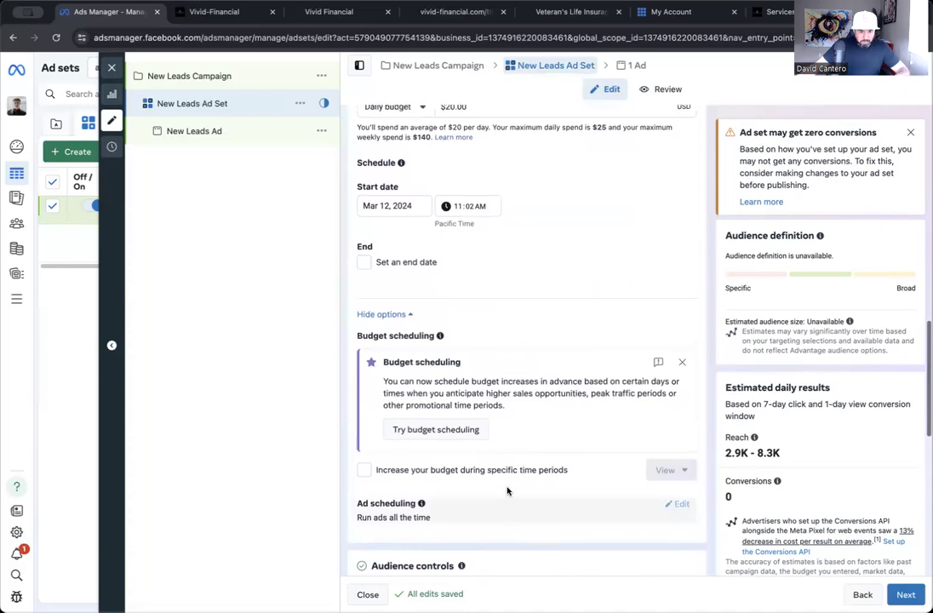
scroll(507, 491, "up", 5)
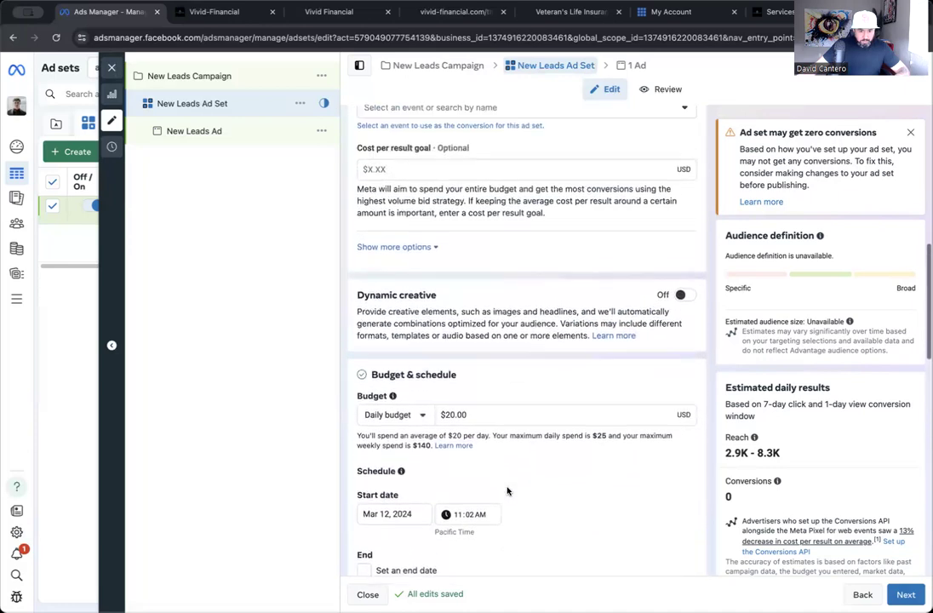
scroll(508, 491, "down", 7)
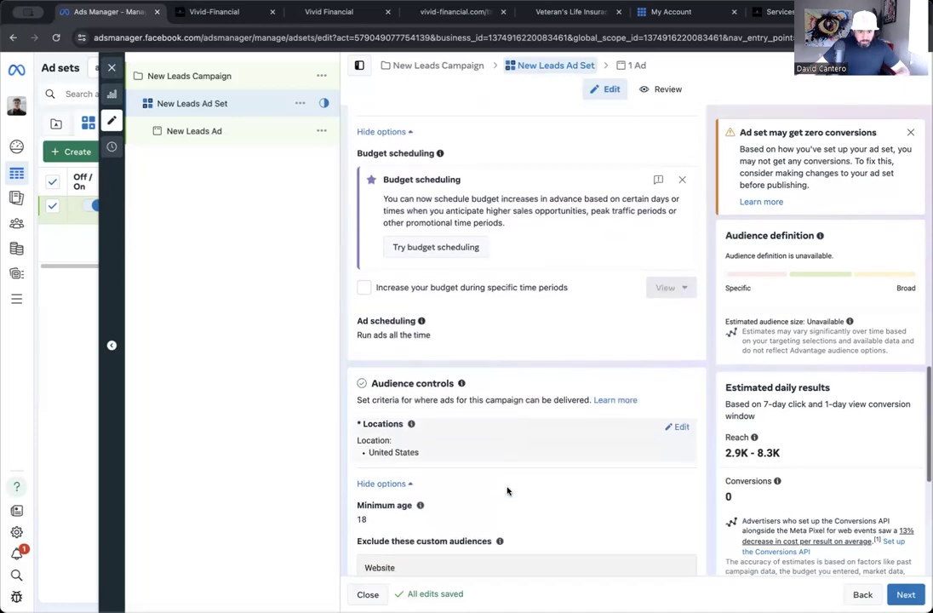
scroll(508, 492, "down", 2)
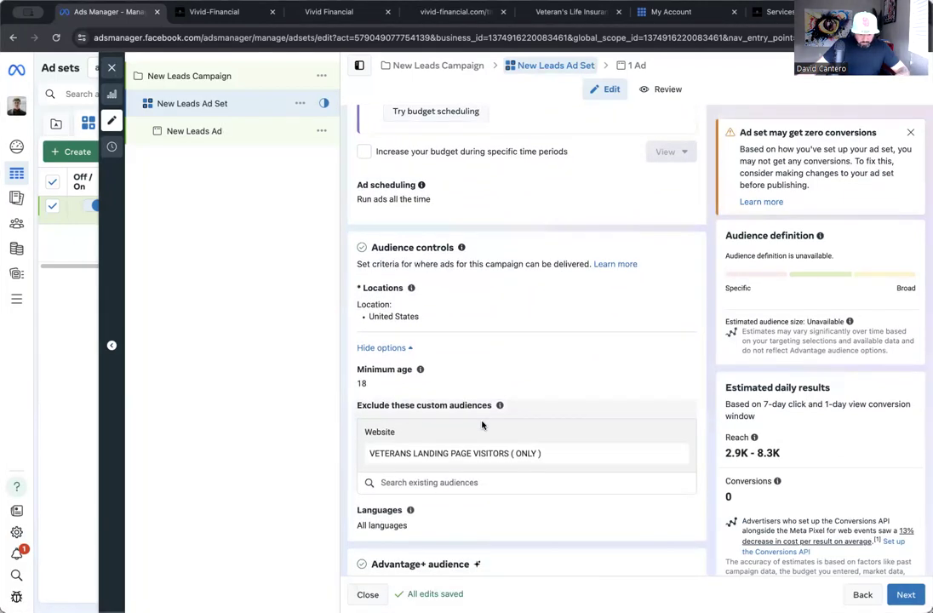
Step: Switch the ad set from Advantage+ audience to original audience options and review its custom audience, location, age, gender and detailed targeting fields
scroll(482, 425, "down", 1)
scroll(482, 425, "down", 3)
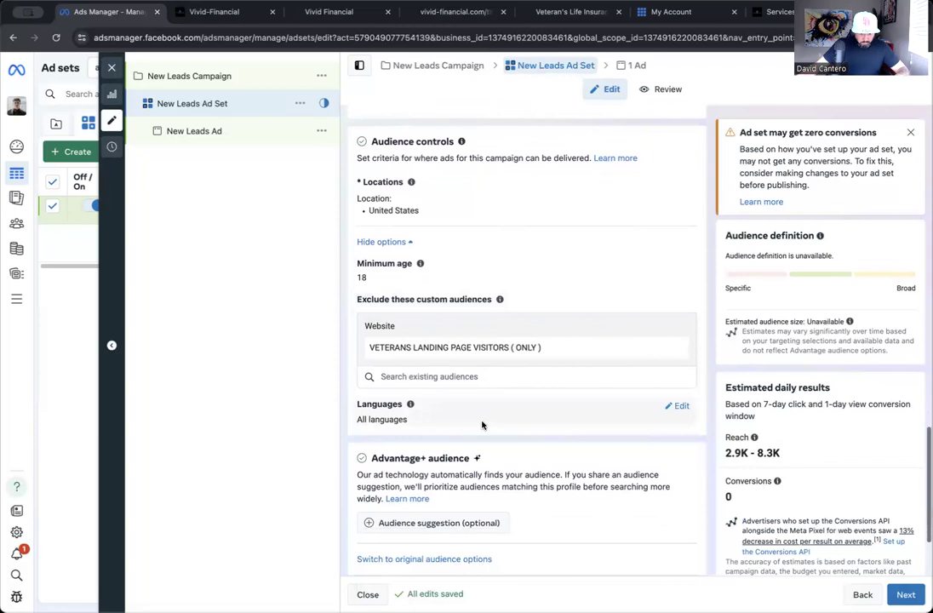
scroll(482, 426, "down", 2)
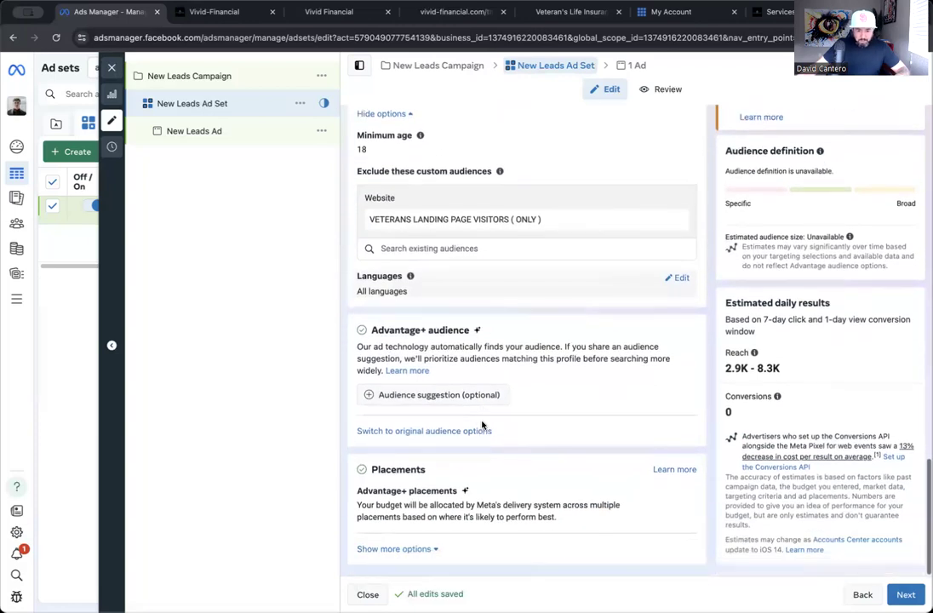
mouse_move(372, 398)
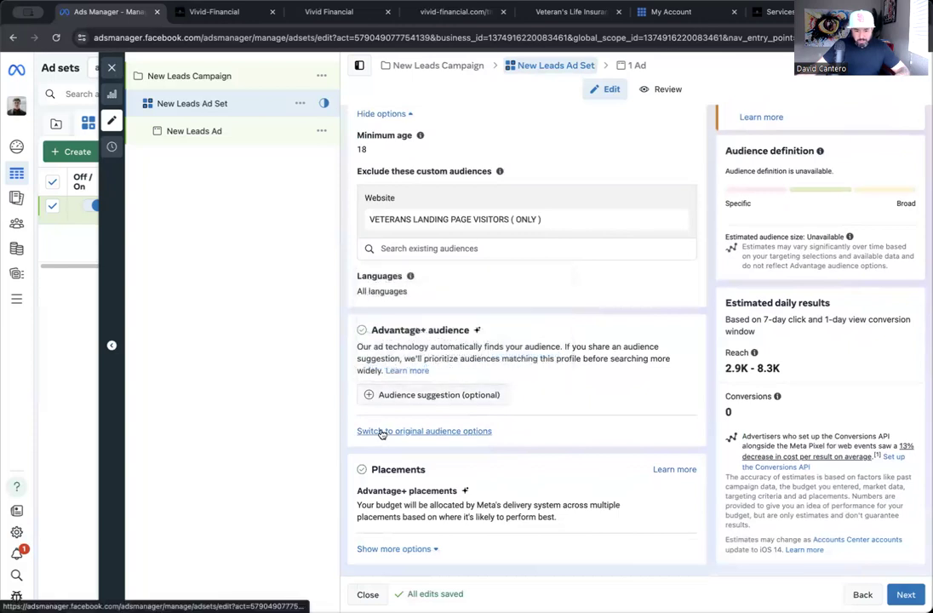
left_click(381, 434)
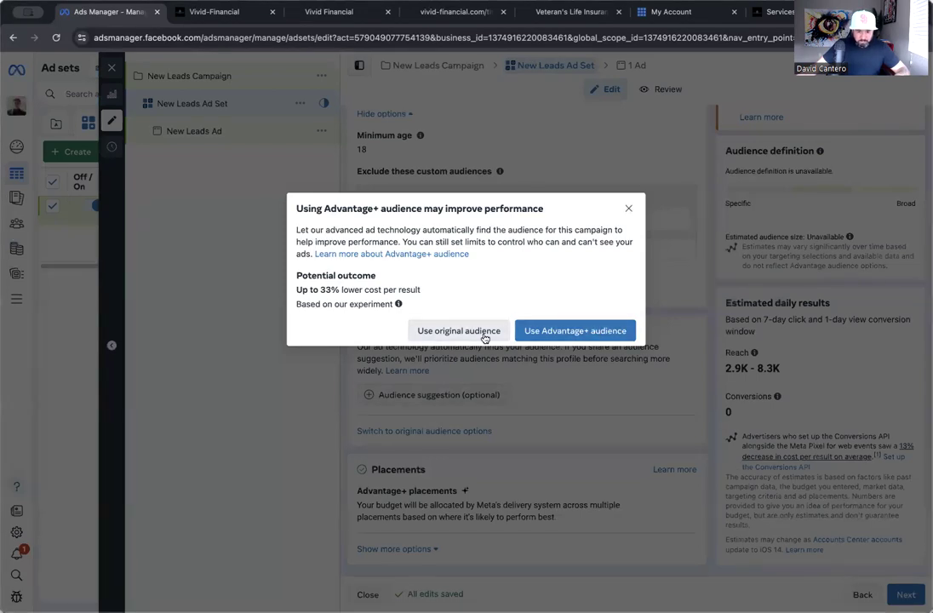
left_click(482, 336)
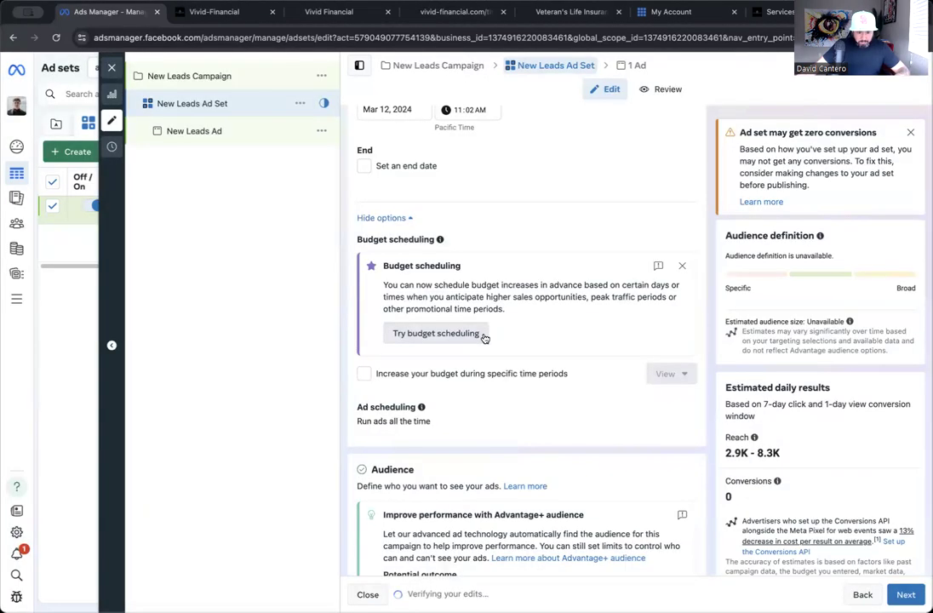
scroll(483, 338, "down", 7)
scroll(482, 338, "down", 3)
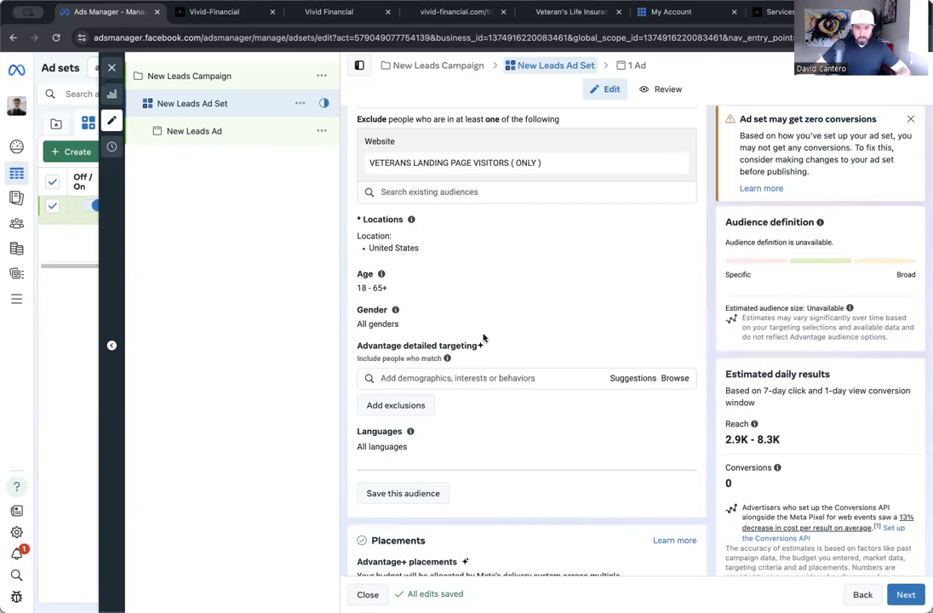
scroll(483, 338, "up", 7)
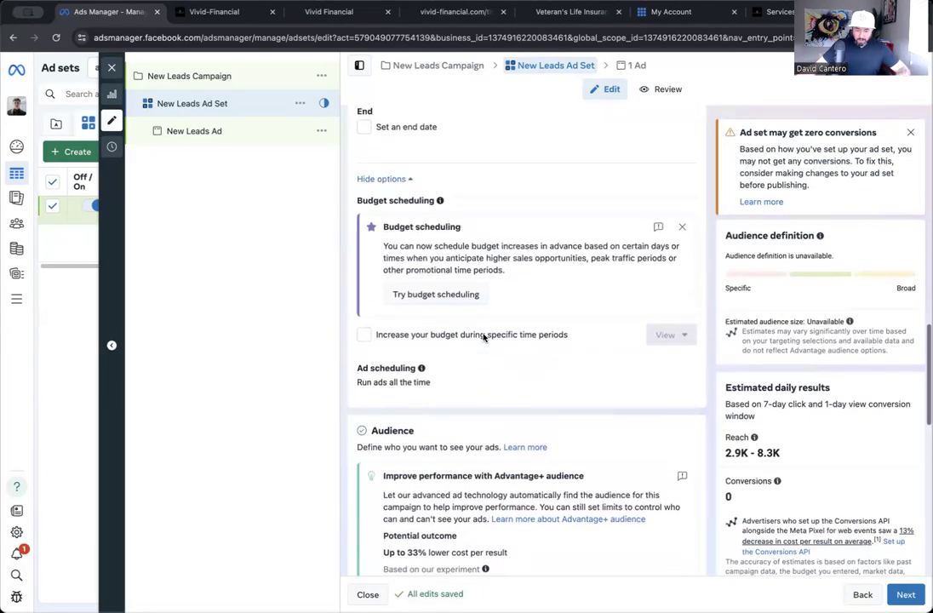
scroll(483, 338, "down", 4)
scroll(483, 338, "down", 1)
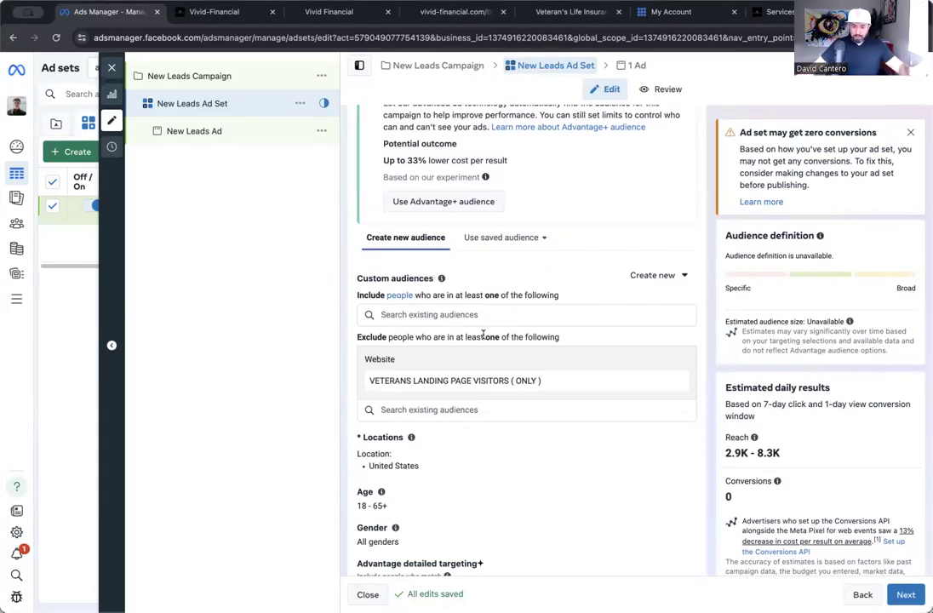
scroll(483, 336, "down", 1)
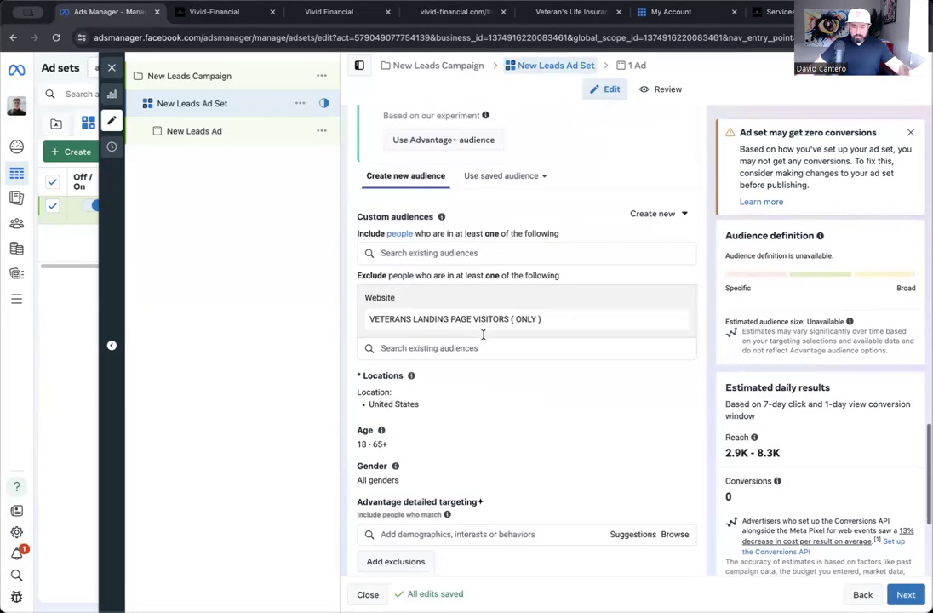
Step: Include VETERANS LANDING PAGE VISITORS ( ONLY ) and exclude VETERAN THANK YOU PAGE VISITORS ( ONLY ) in the ad set's custom audiences
left_click(442, 248)
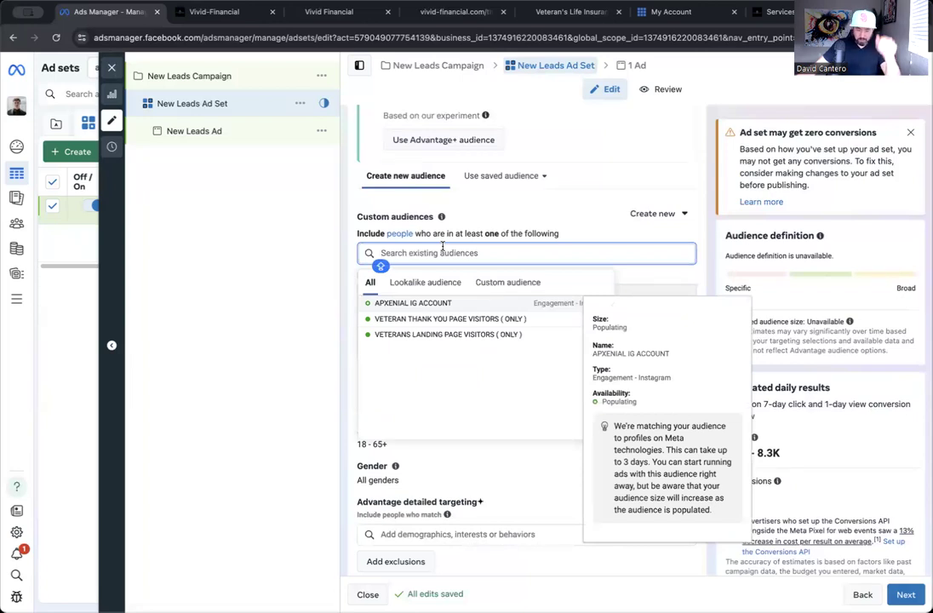
left_click(442, 335)
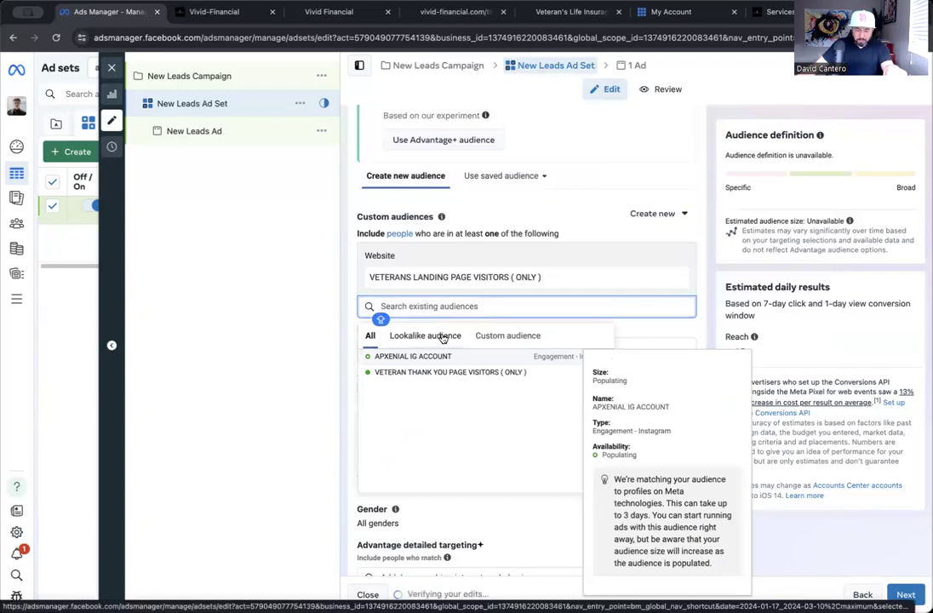
left_click(293, 349)
scroll(437, 371, "down", 1)
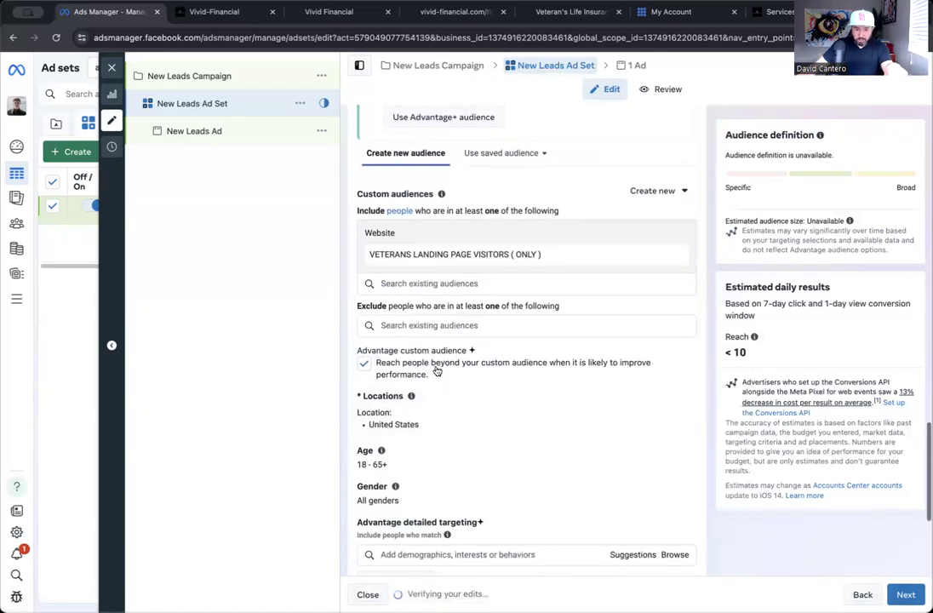
left_click(441, 329)
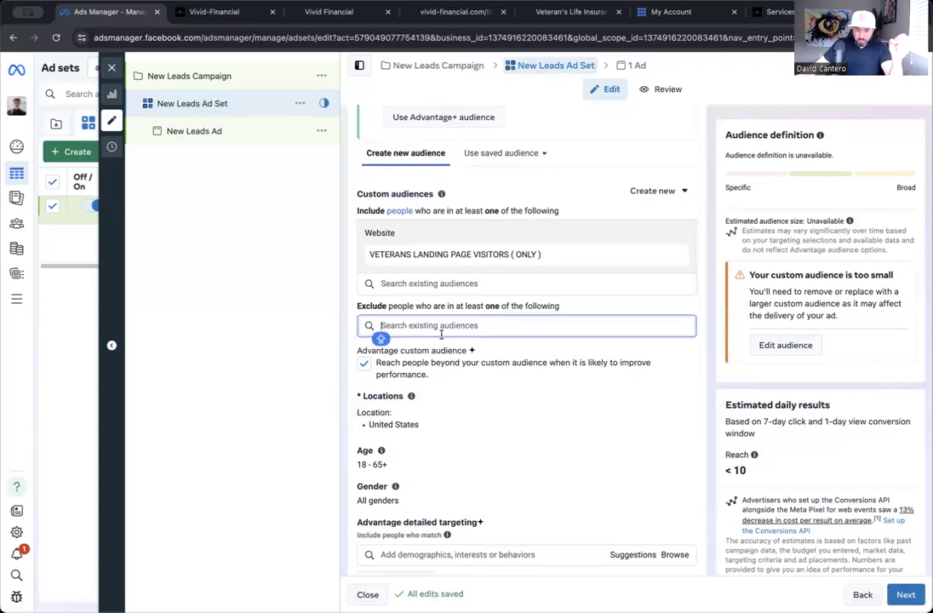
left_click(438, 391)
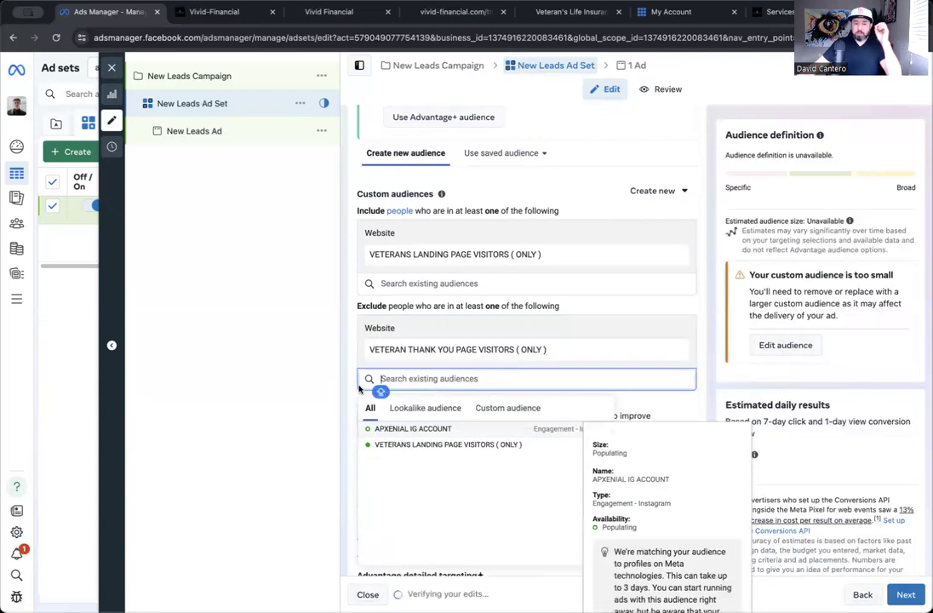
left_click(323, 385)
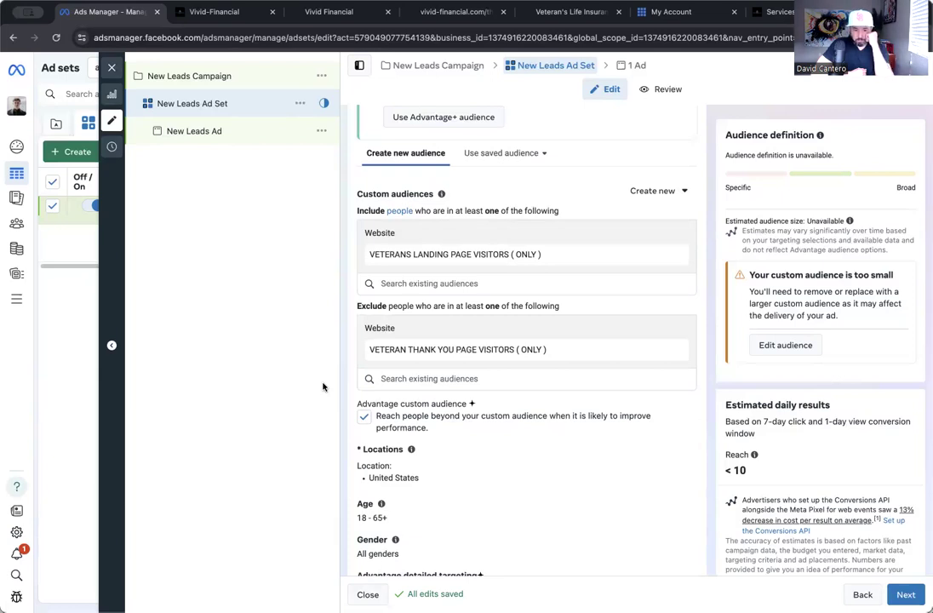
Step: Remove the excluded thank-you page audience and the included landing page audience from the ad set's custom audiences
scroll(349, 383, "down", 2)
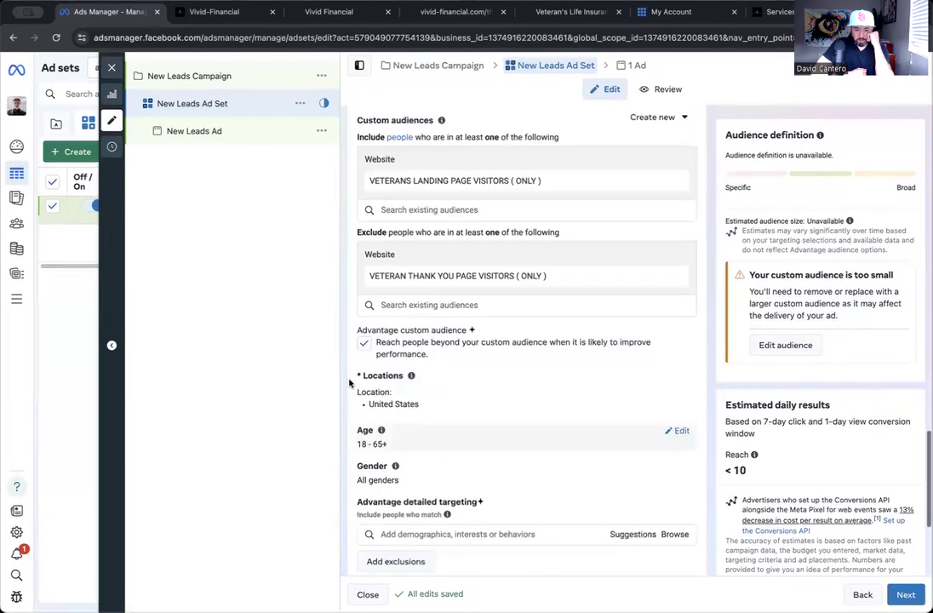
scroll(349, 384, "up", 5)
scroll(623, 441, "down", 2)
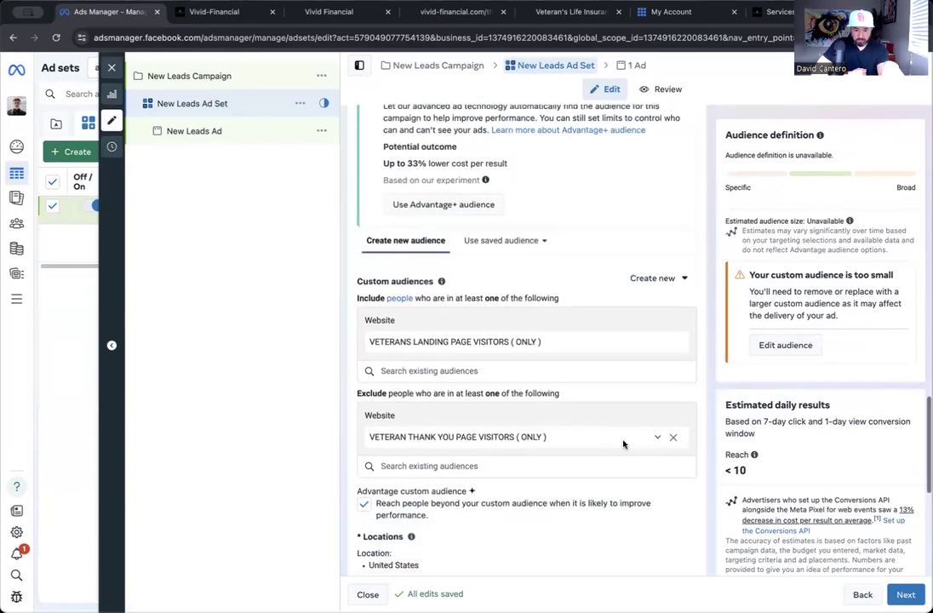
scroll(622, 444, "down", 4)
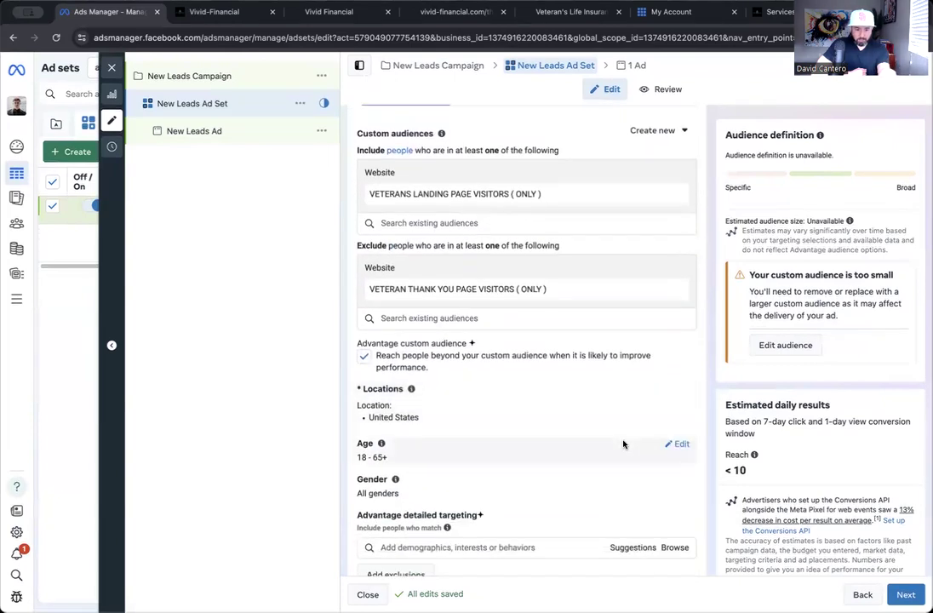
scroll(622, 444, "down", 1)
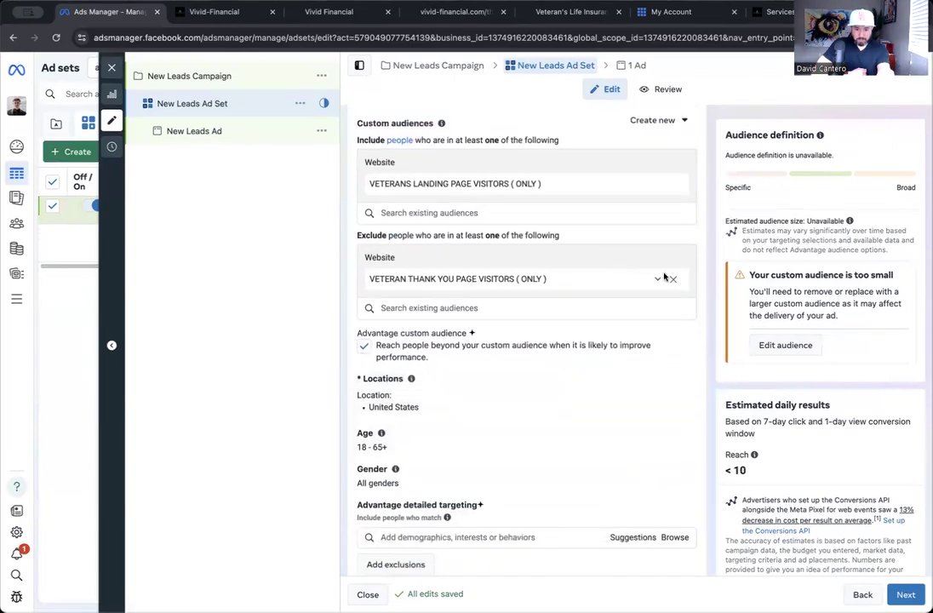
left_click(674, 280)
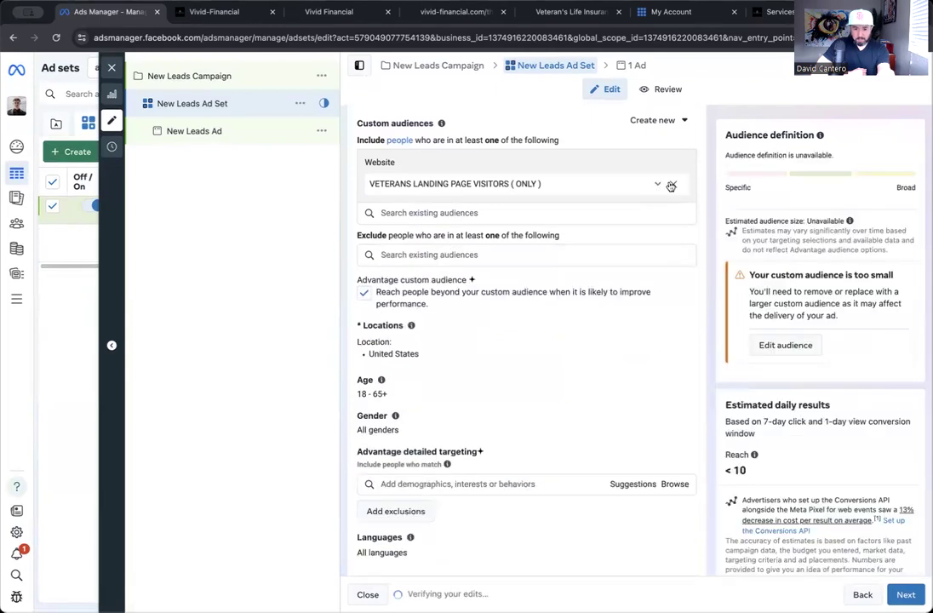
left_click(672, 183)
scroll(673, 221, "up", 1)
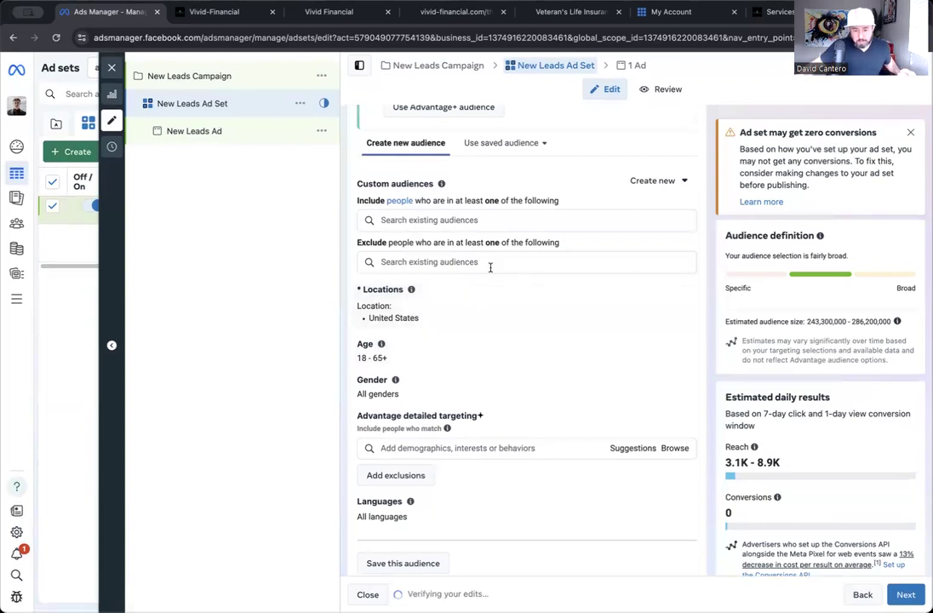
Step: Include the custom audience VETERAN THANK YOU PAGE VISITORS ( ONLY ) in the ad set's targeting
left_click(441, 222)
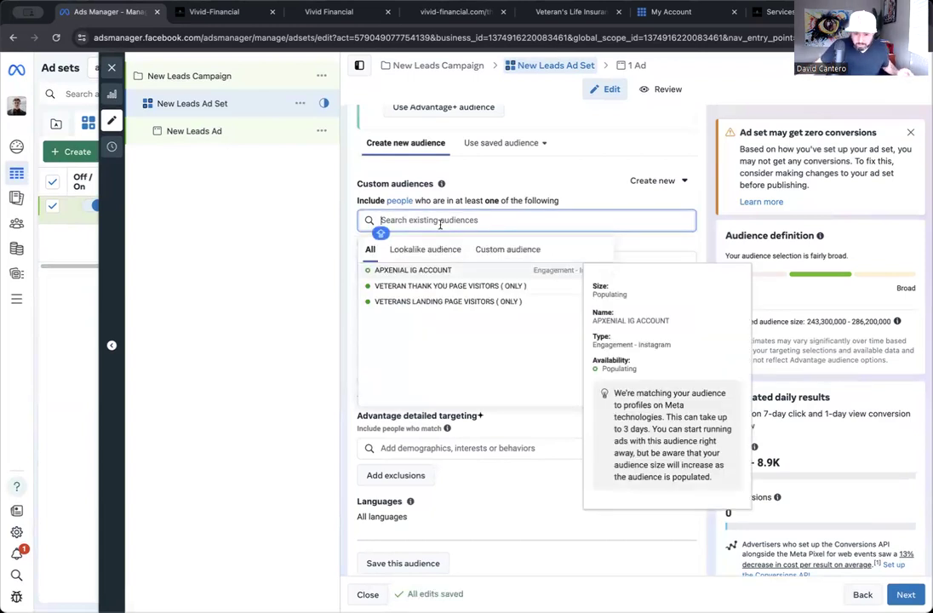
left_click(436, 287)
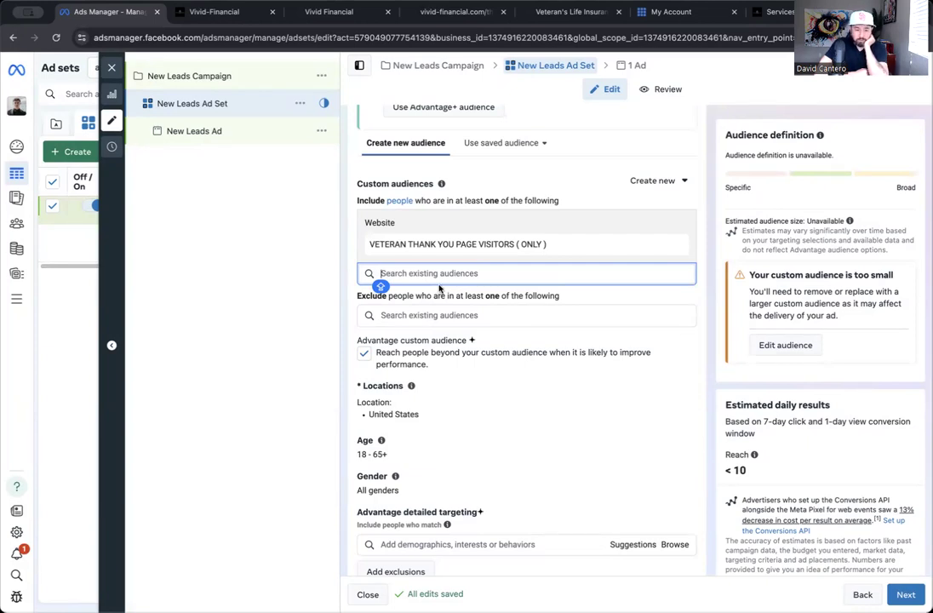
scroll(442, 281, "down", 1)
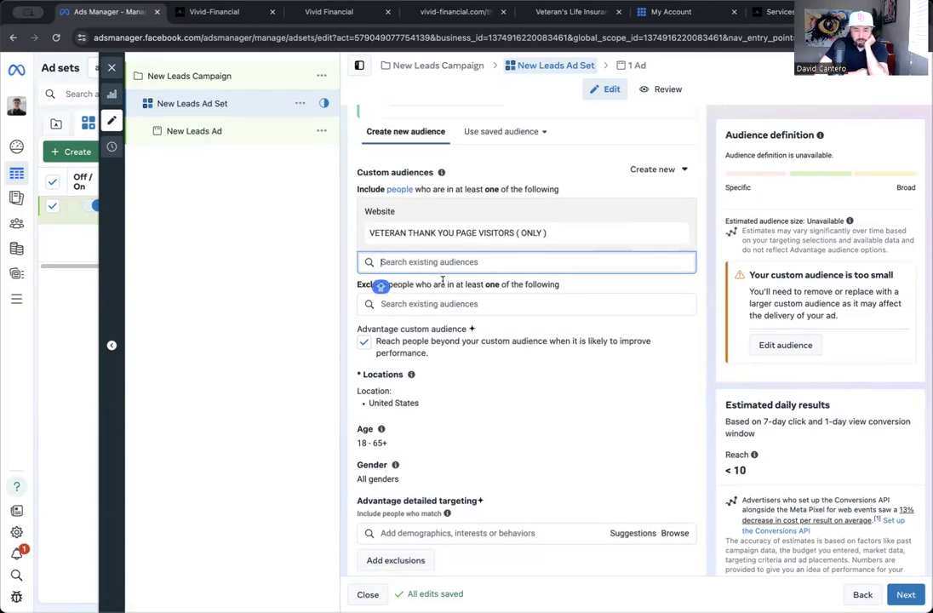